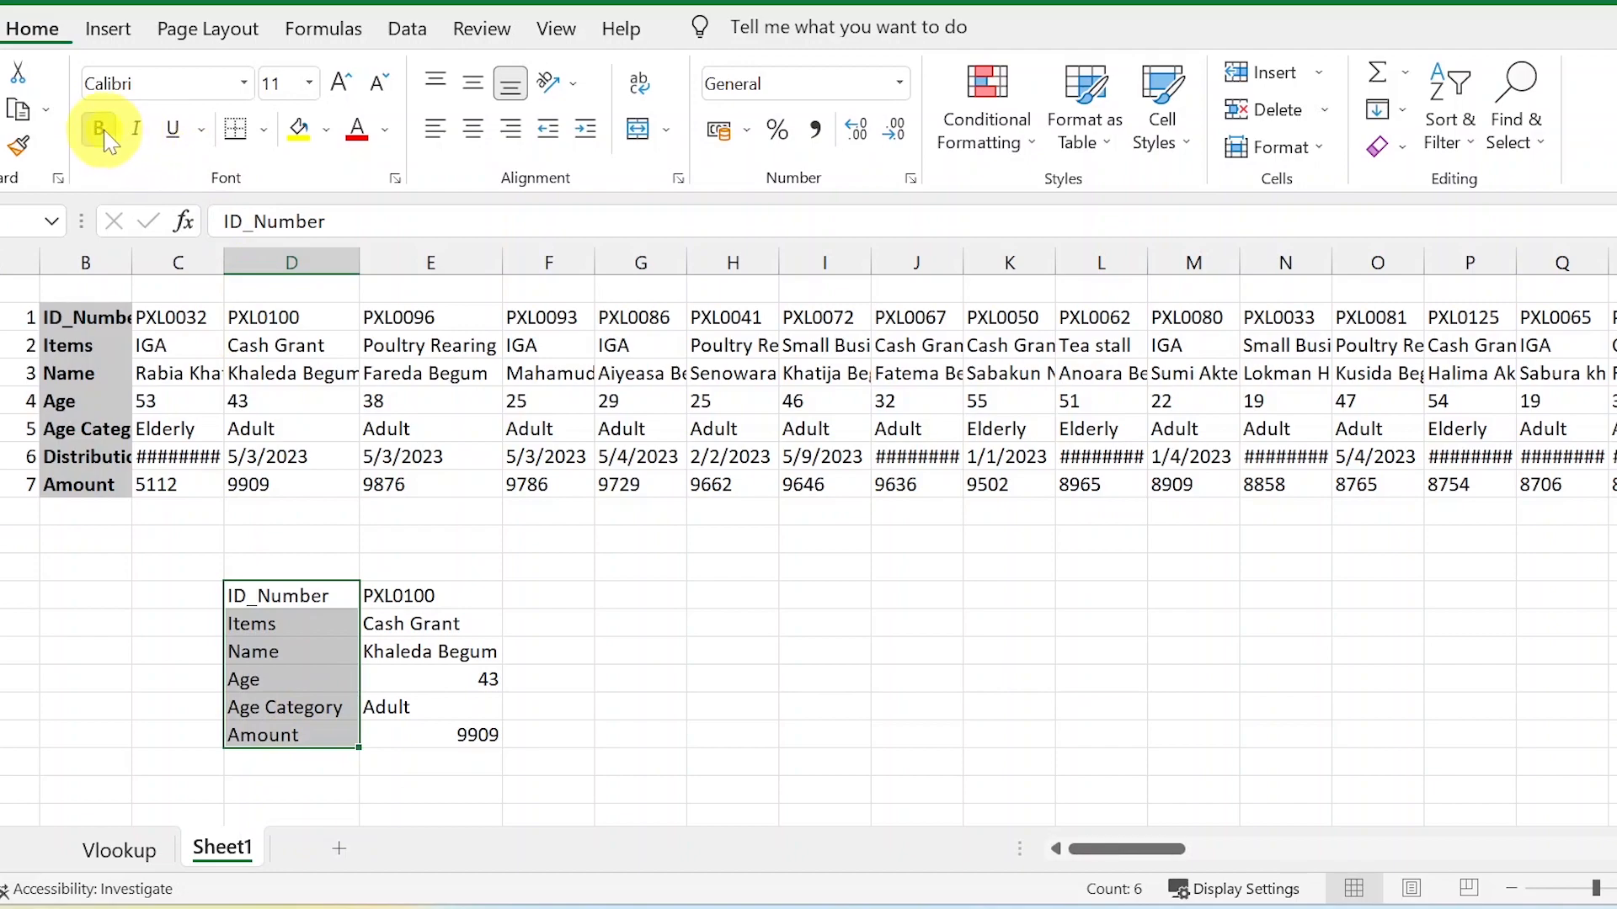
Center the lookup form's six result values horizontally and align them to the middle vertically.
drag(407, 595, 444, 737)
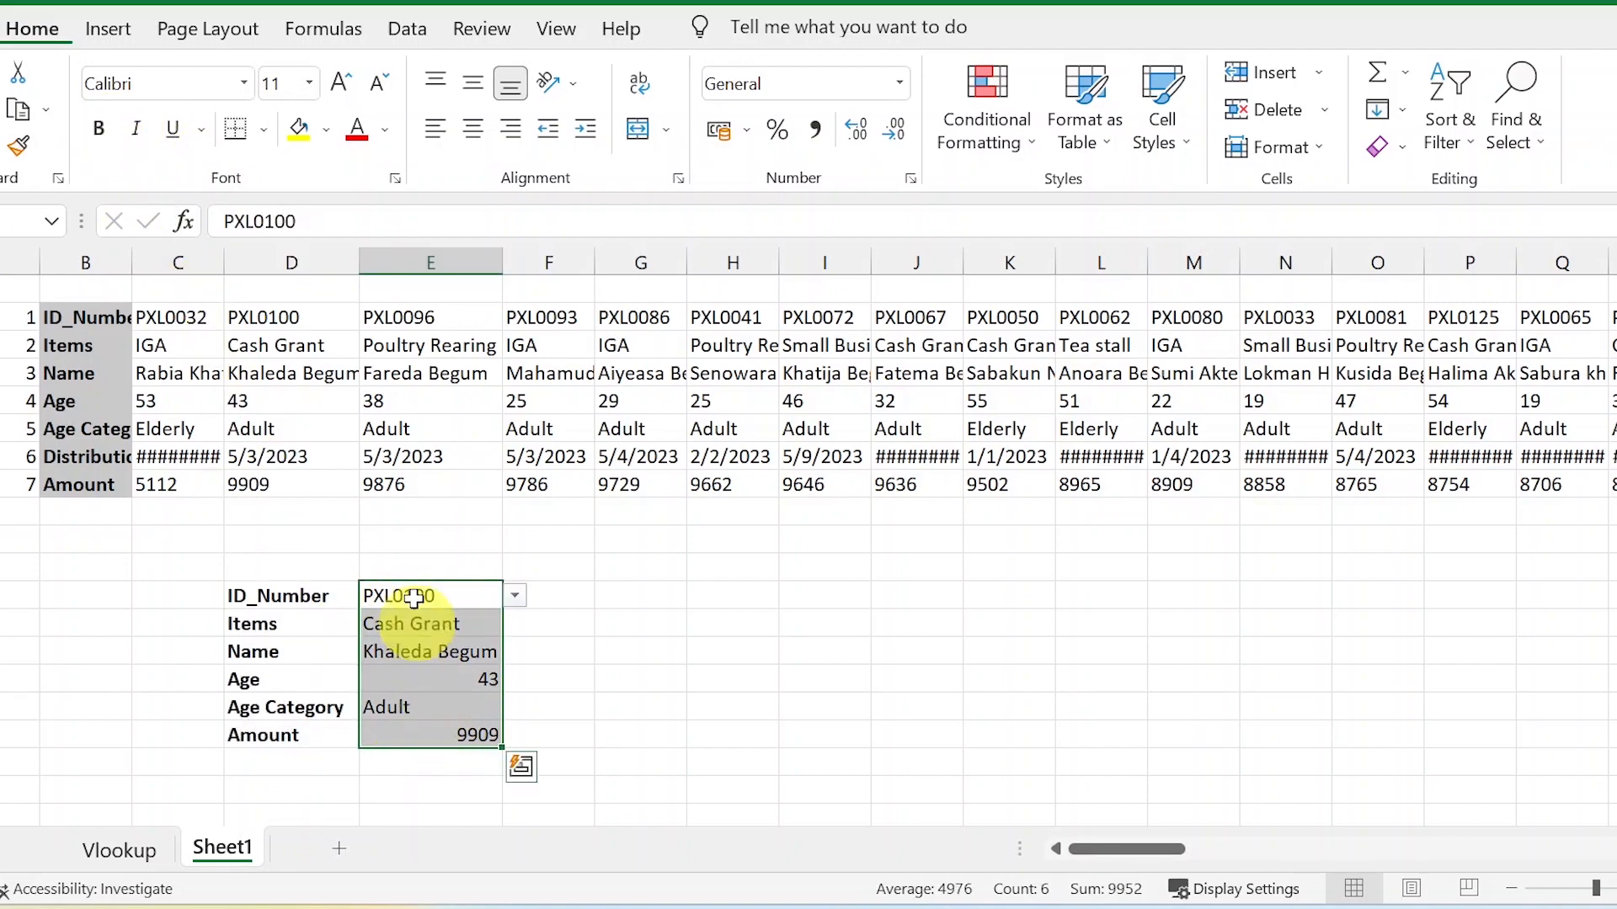
click(472, 128)
click(472, 83)
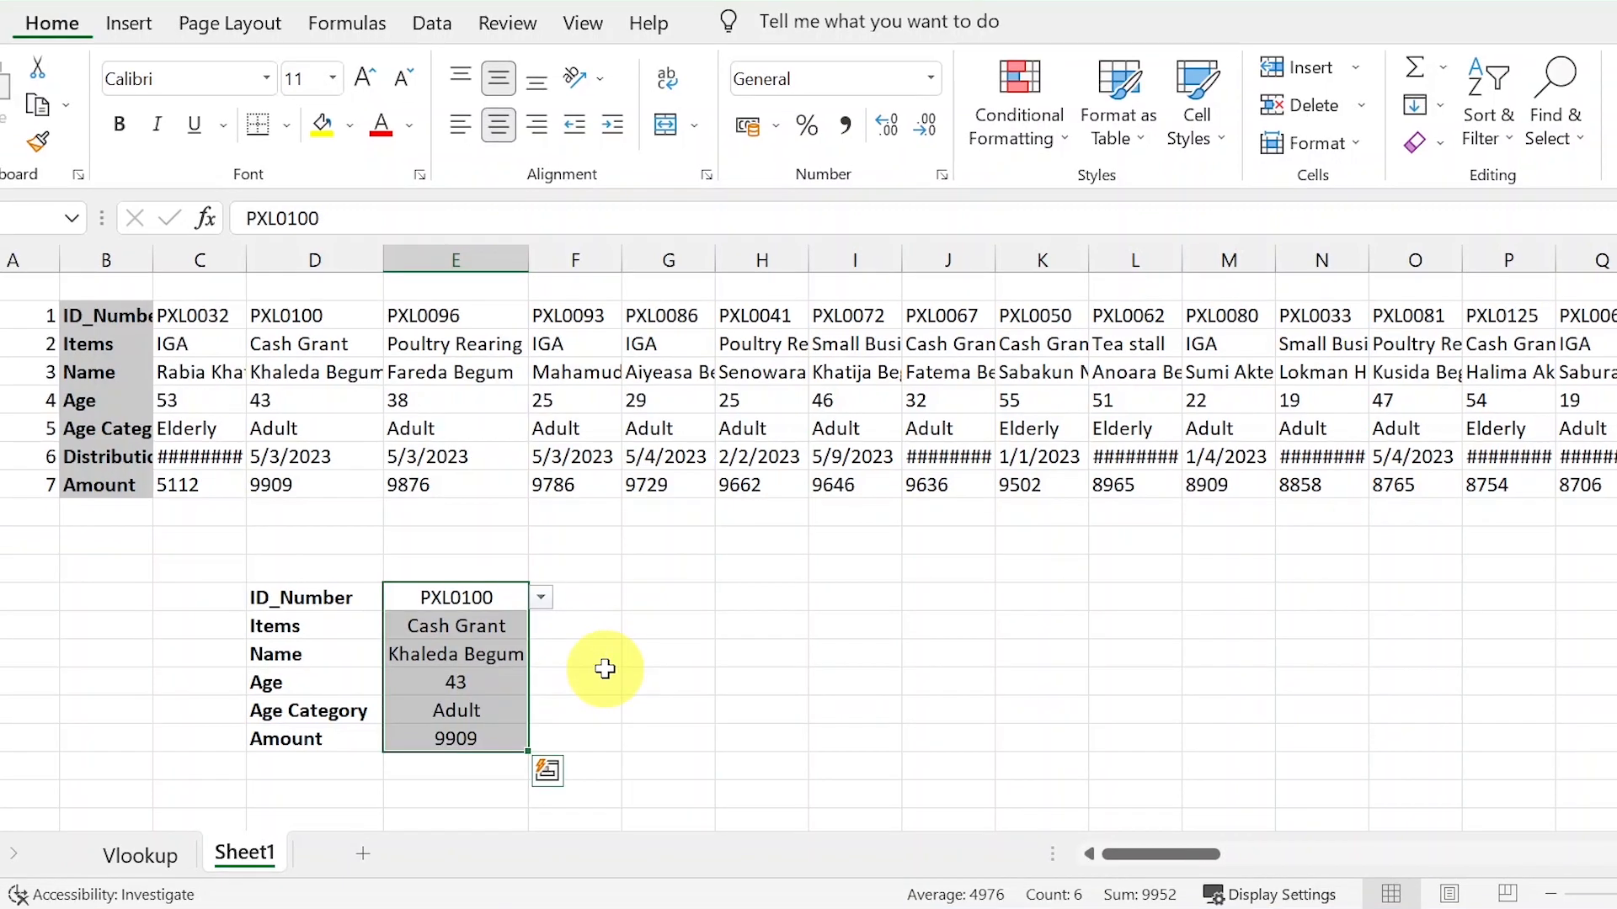
click(604, 670)
Choose a different ID number from the lookup form's drop-down list.
click(514, 597)
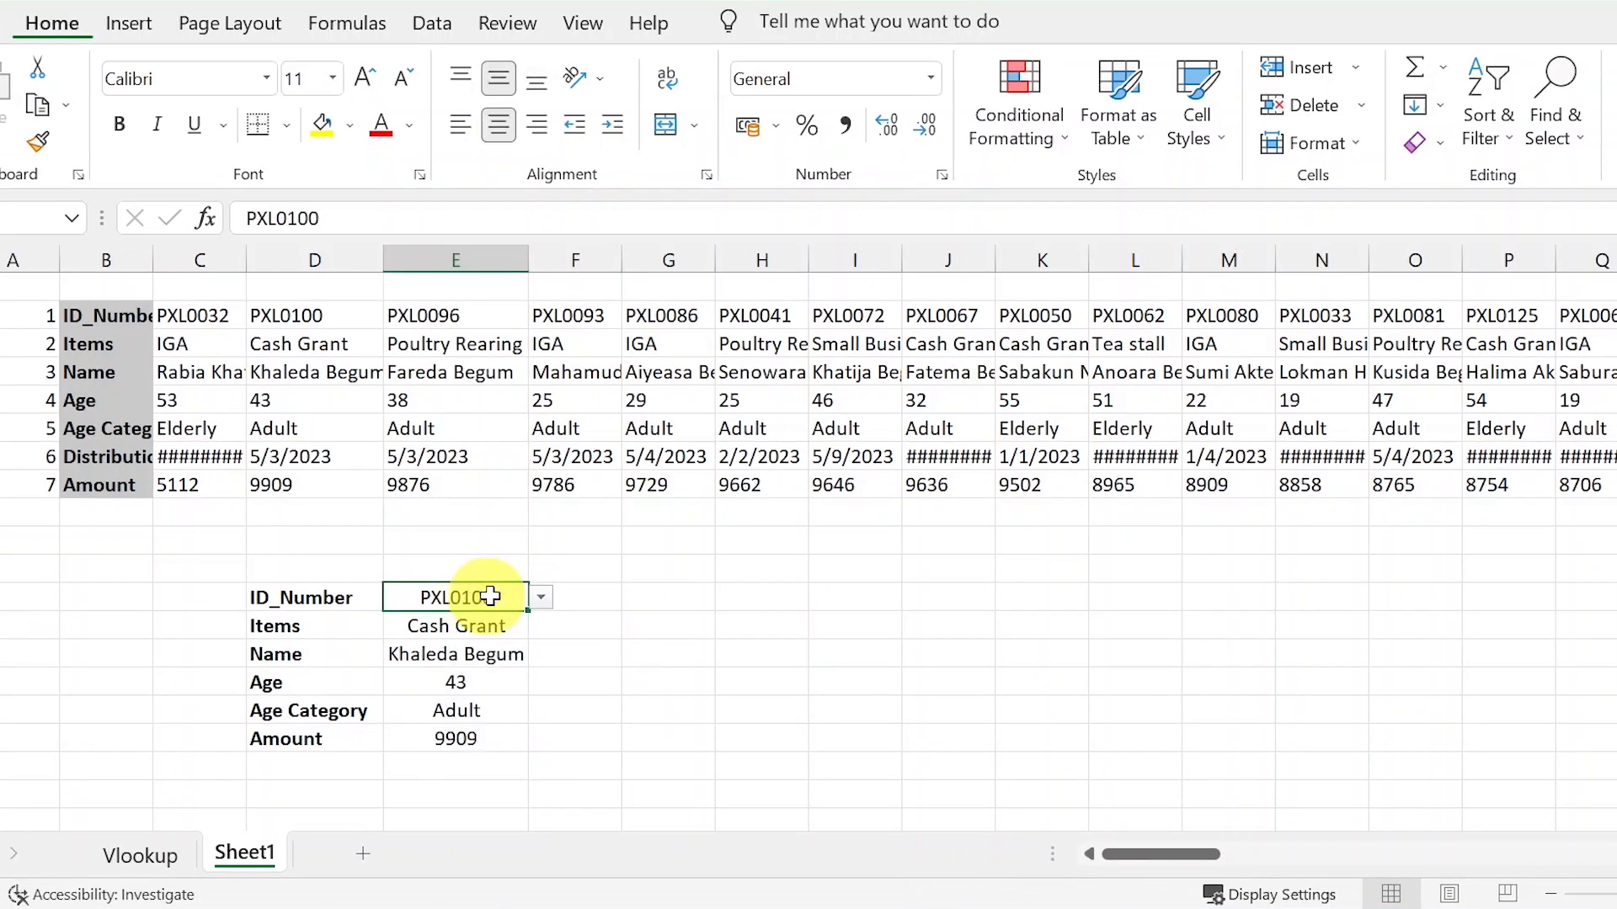
click(540, 597)
click(472, 724)
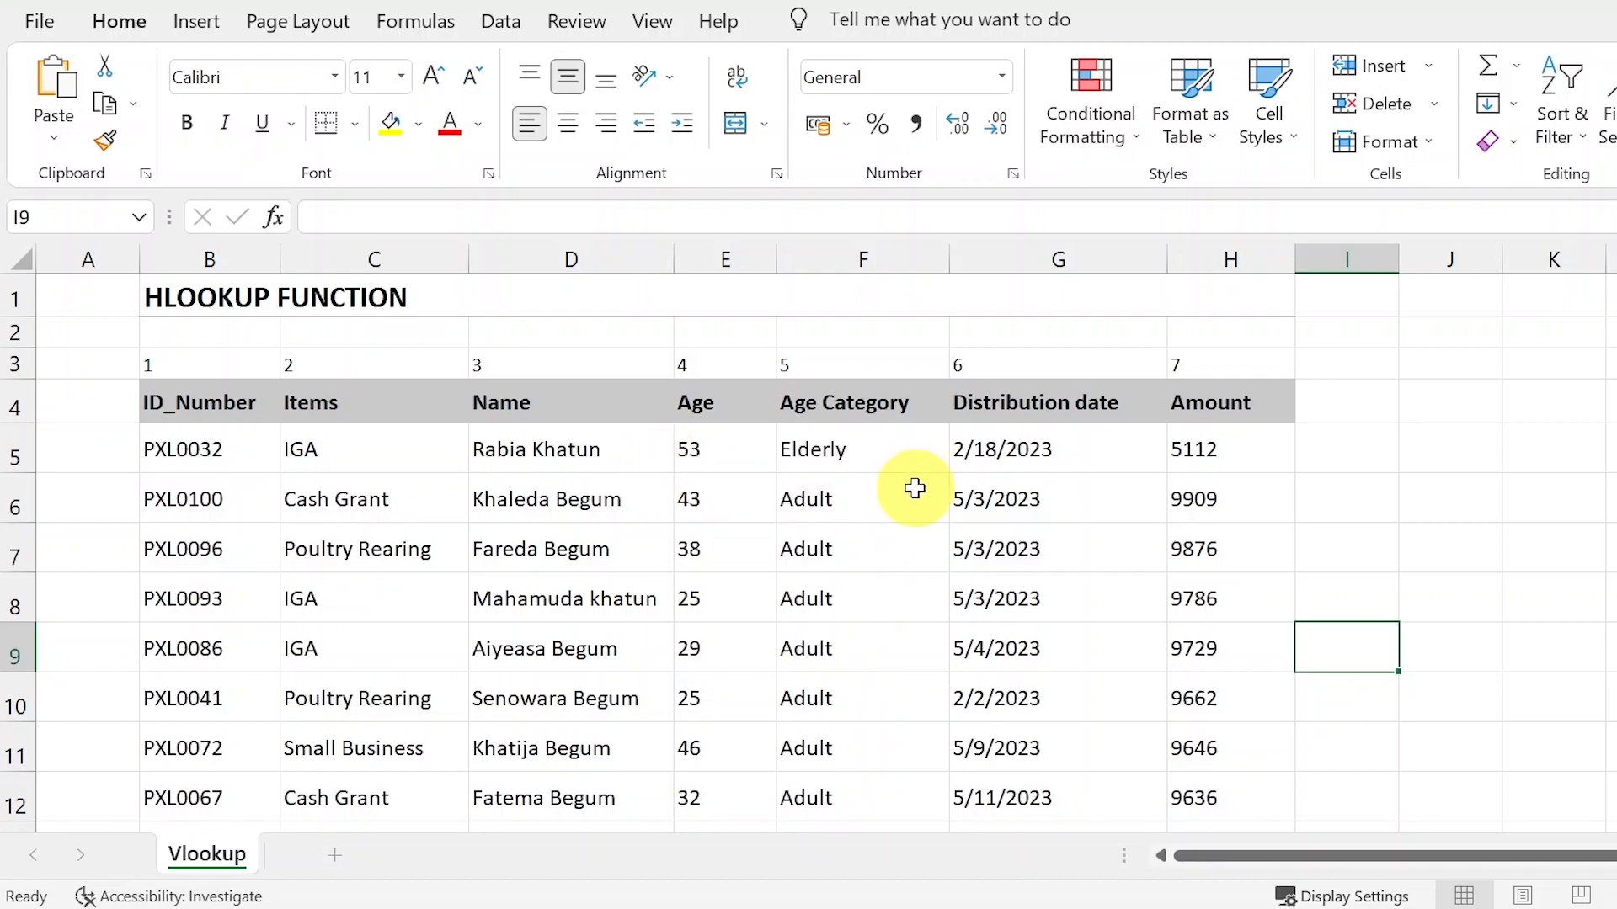
Copy the whole data table on the Vlookup sheet, from the header row in B4:H4 to its last record.
click(228, 404)
drag(227, 404, 1235, 404)
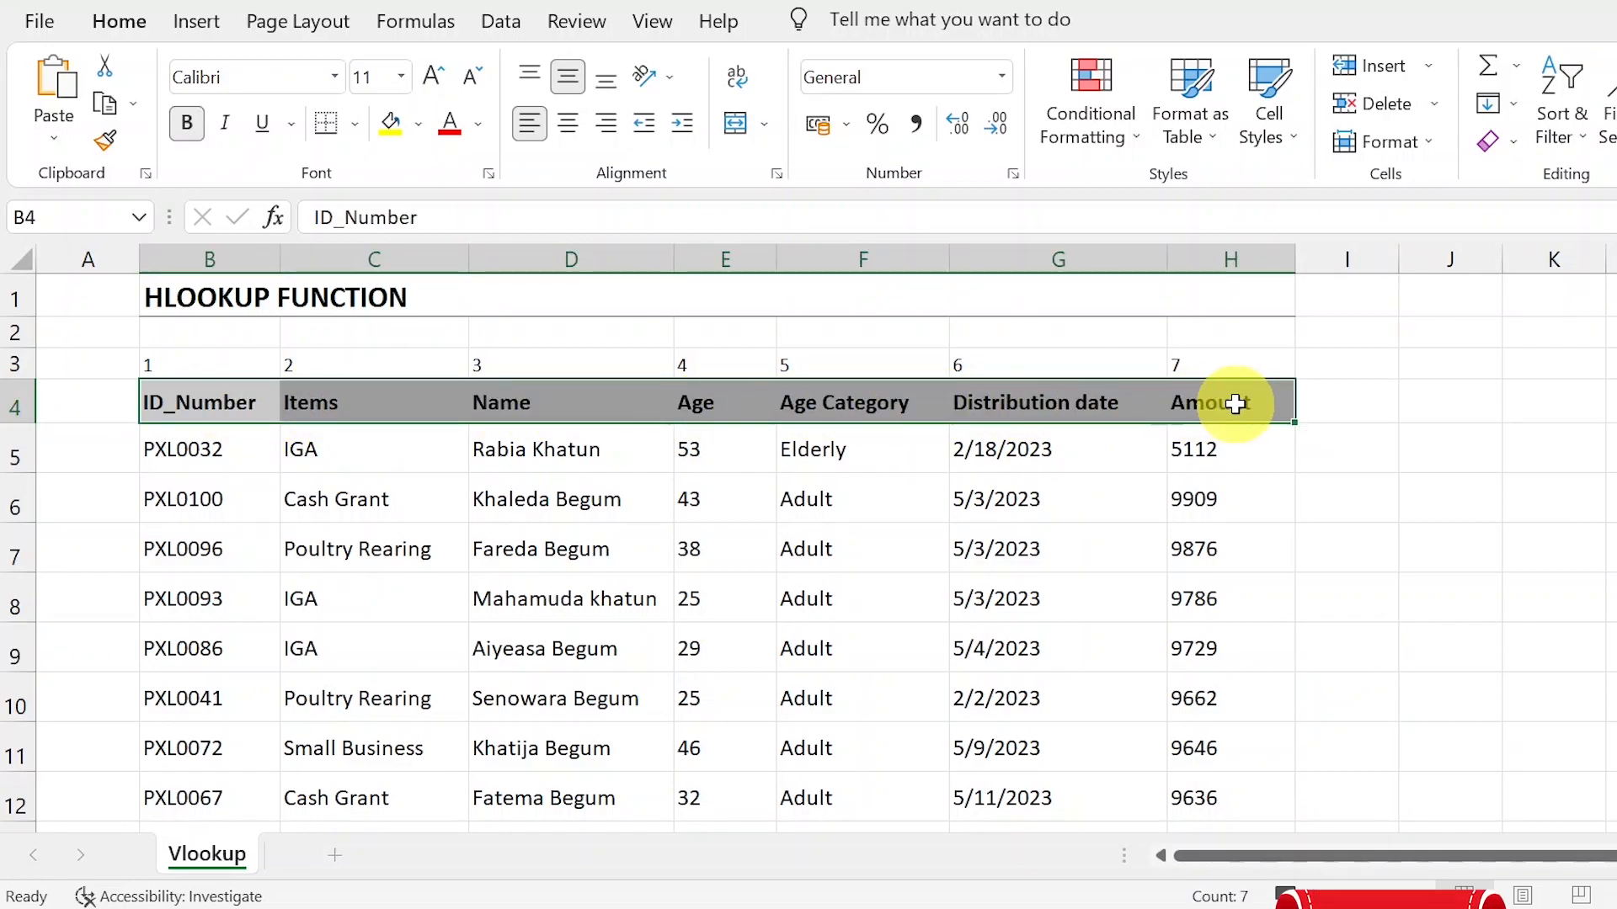
key(ctrl+shift+Down)
right_click(1174, 381)
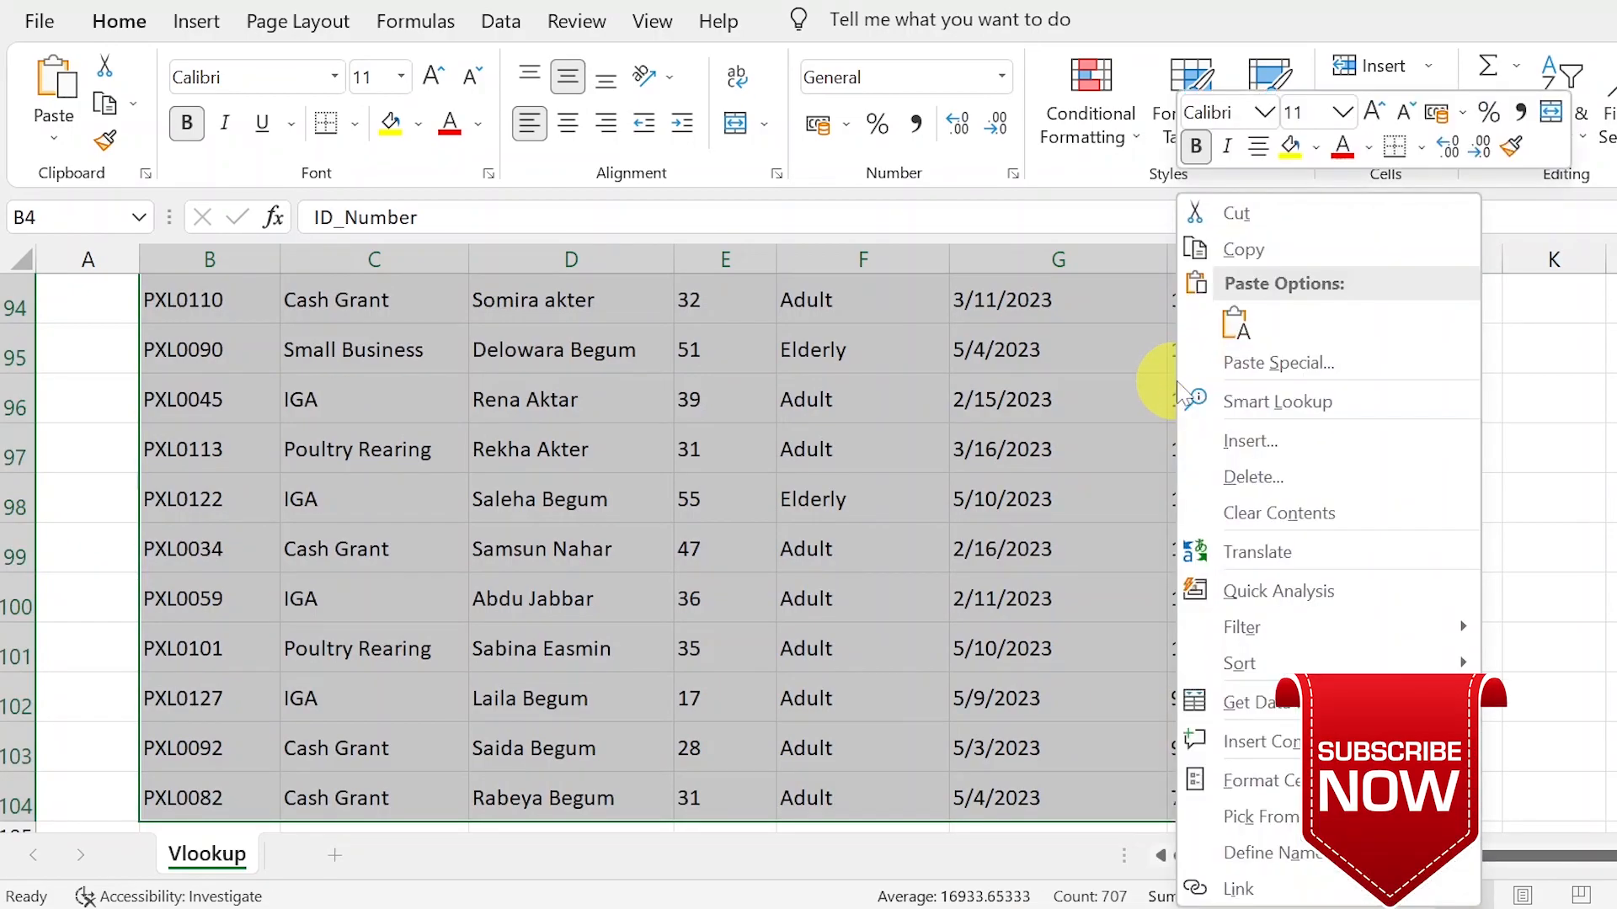
click(1252, 245)
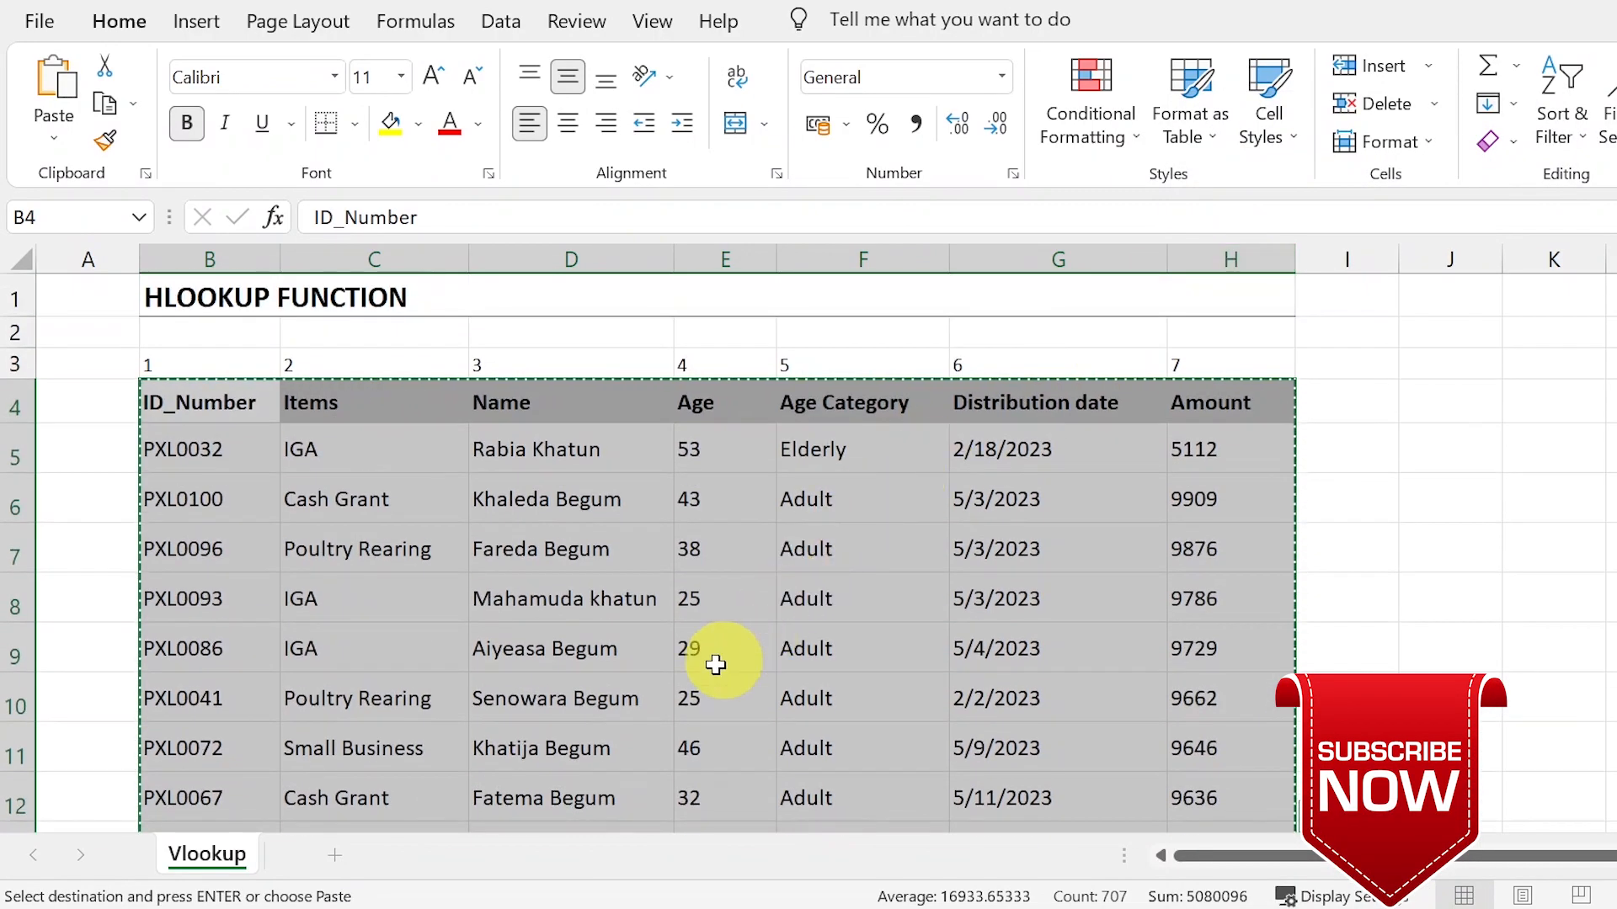
Add a new worksheet and paste the copied table transposed at cell B2 using Paste Special.
click(330, 856)
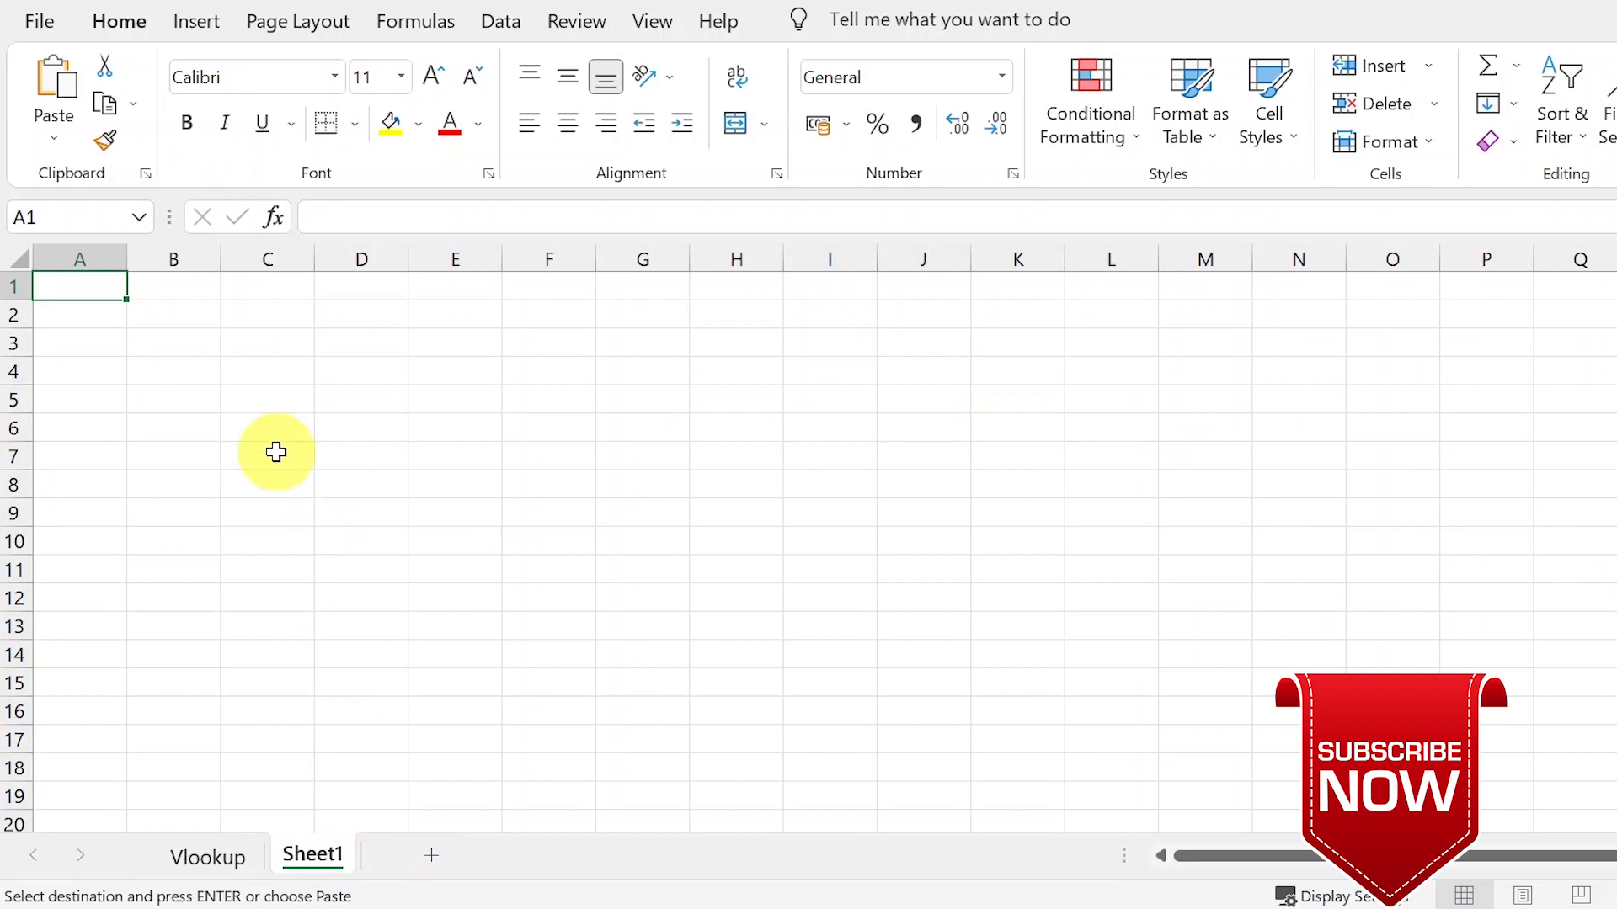
right_click(171, 318)
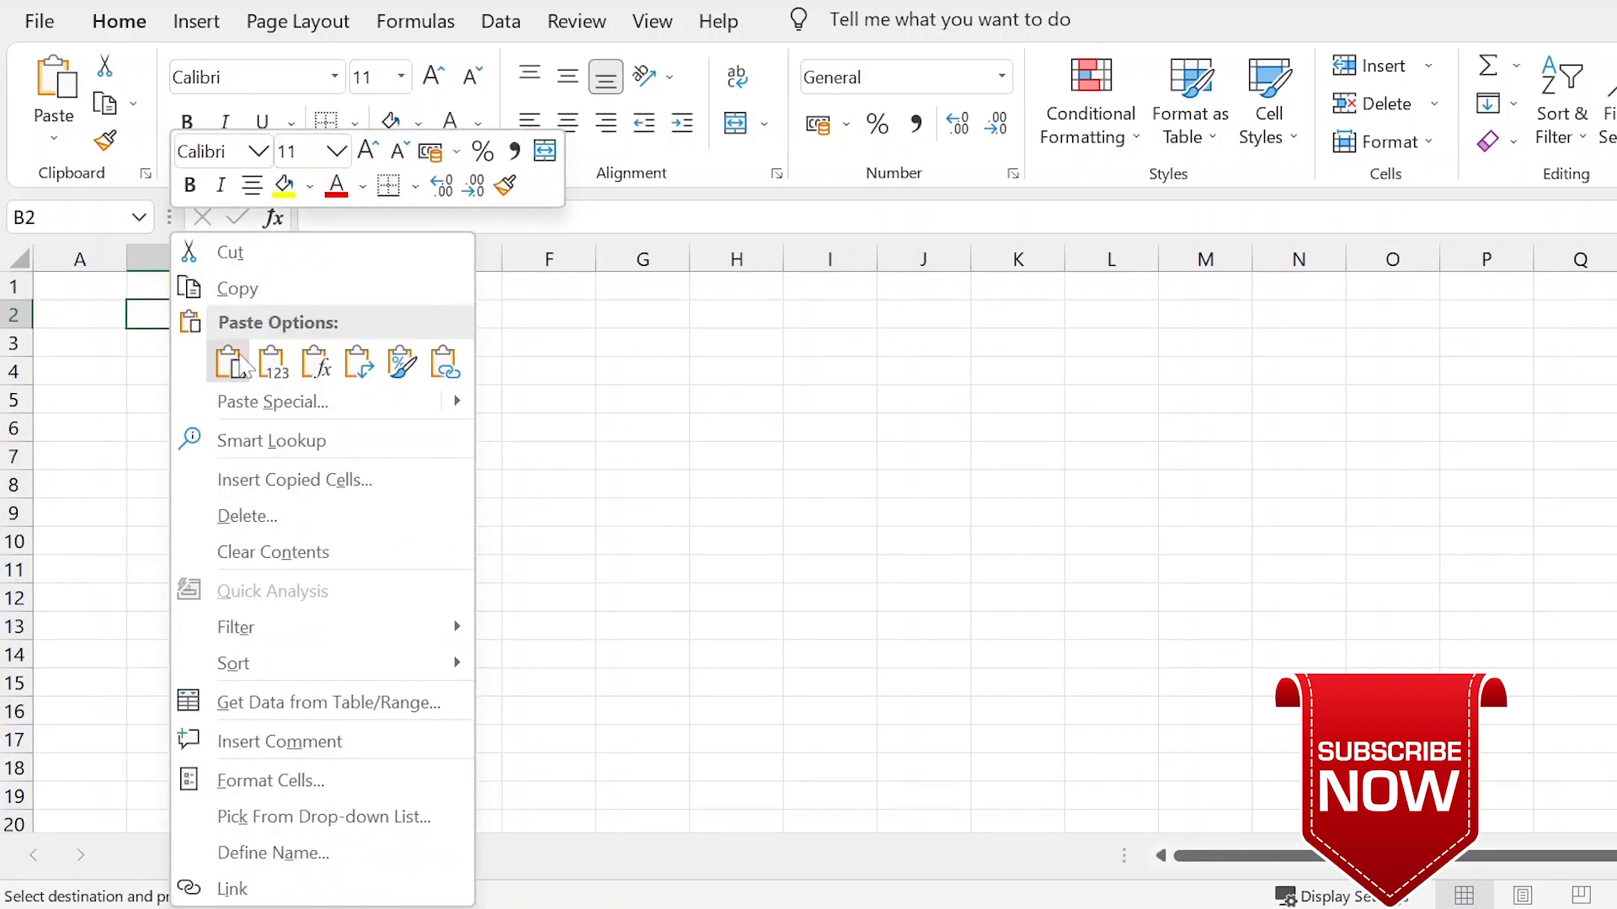
click(317, 401)
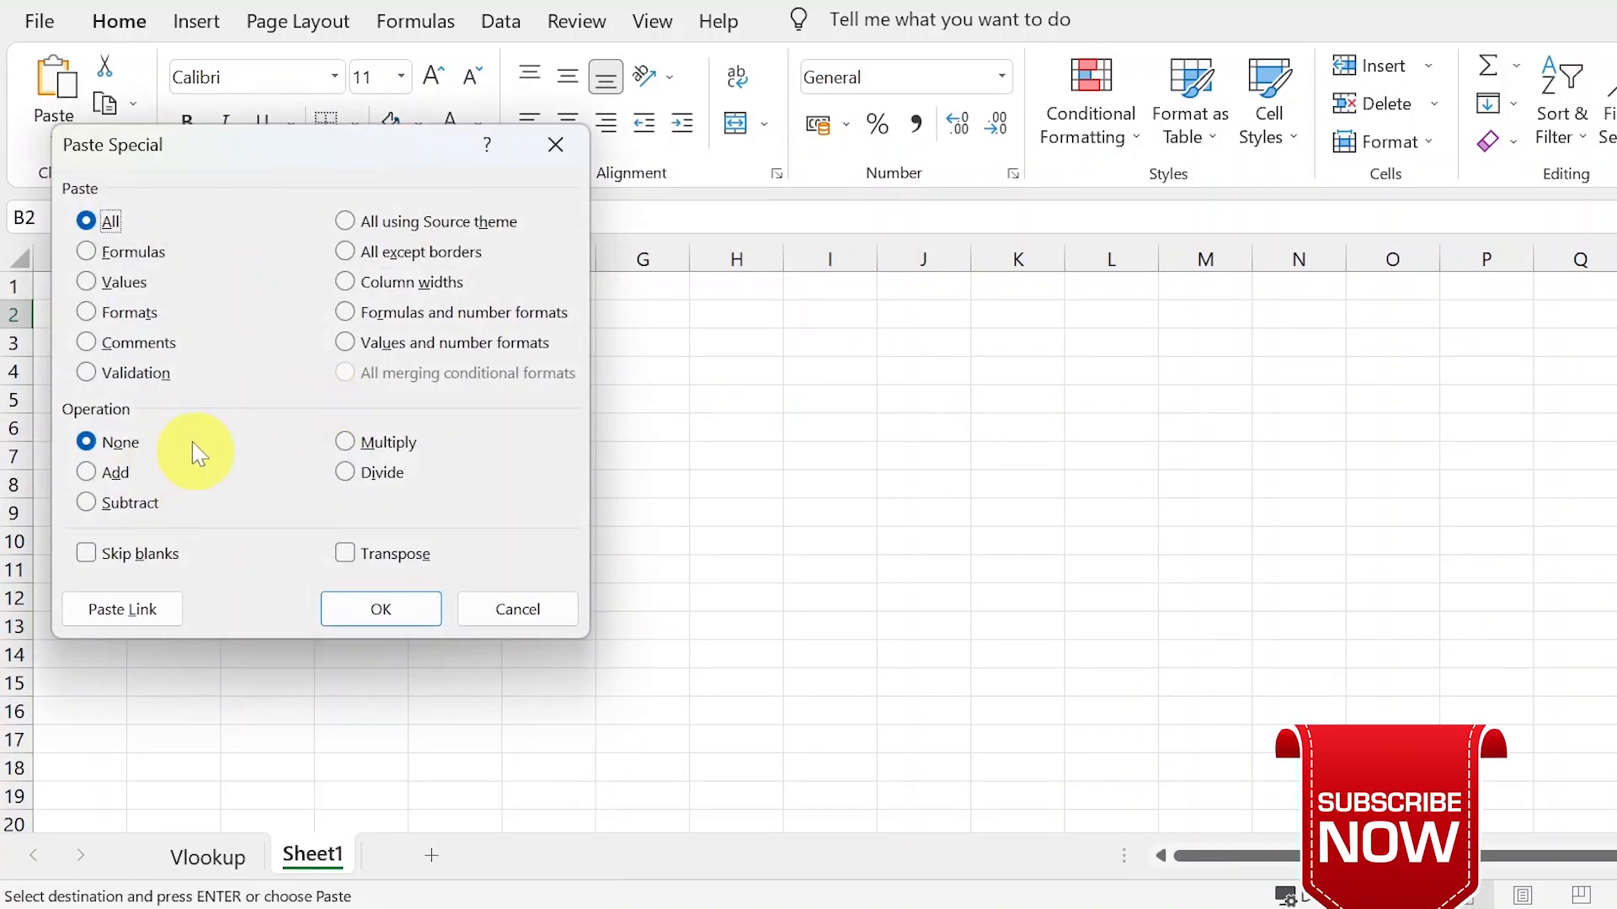
click(386, 556)
click(375, 605)
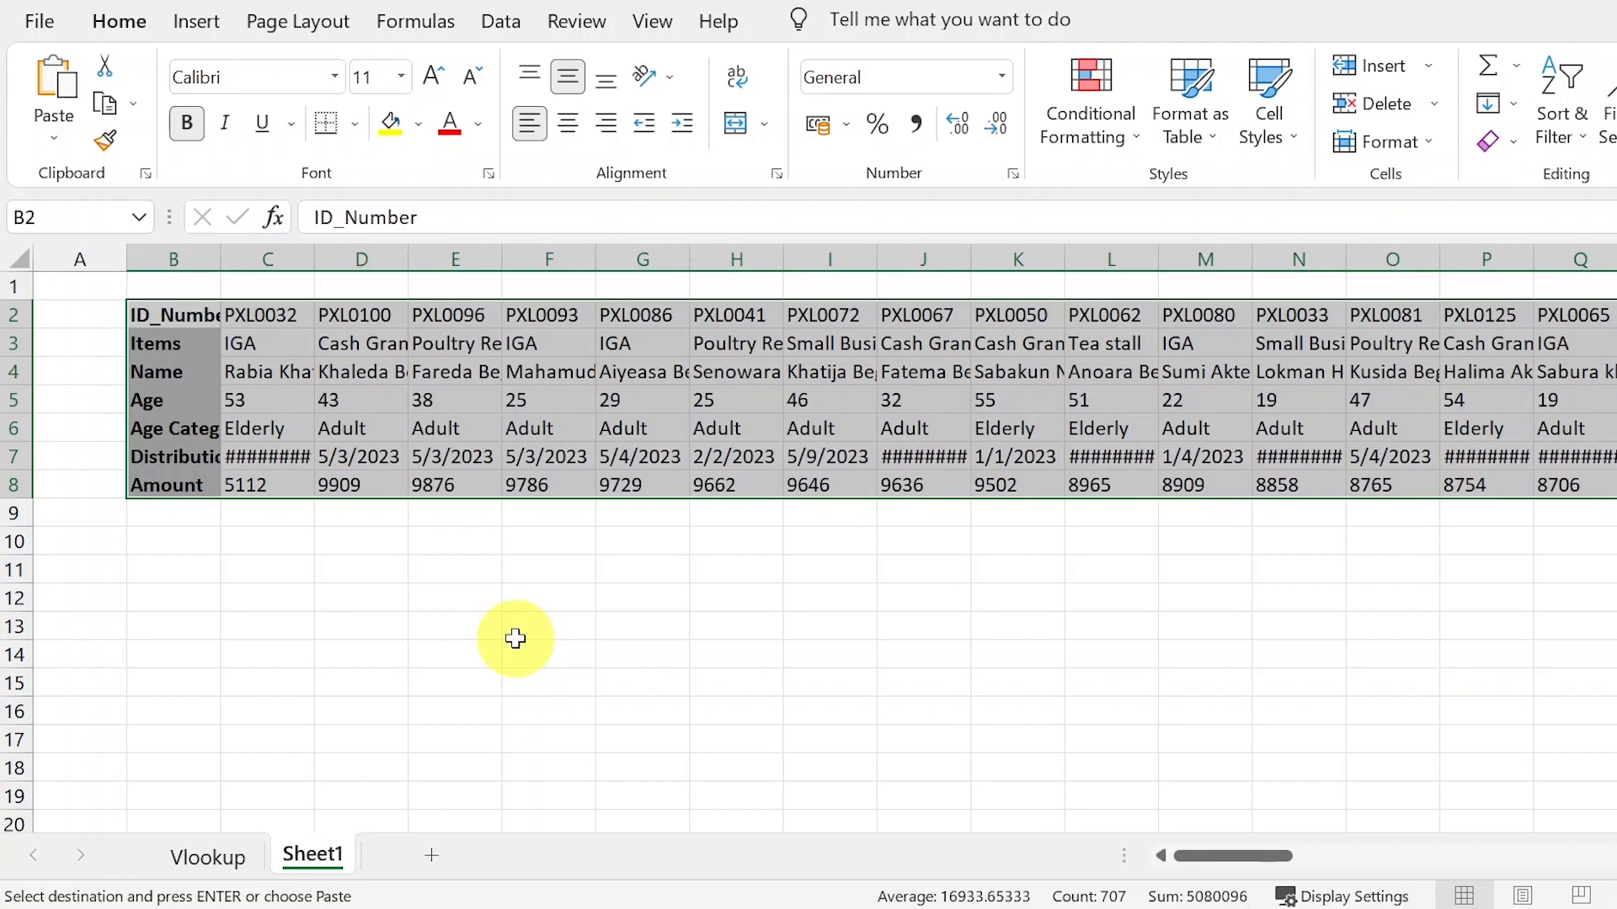
click(515, 640)
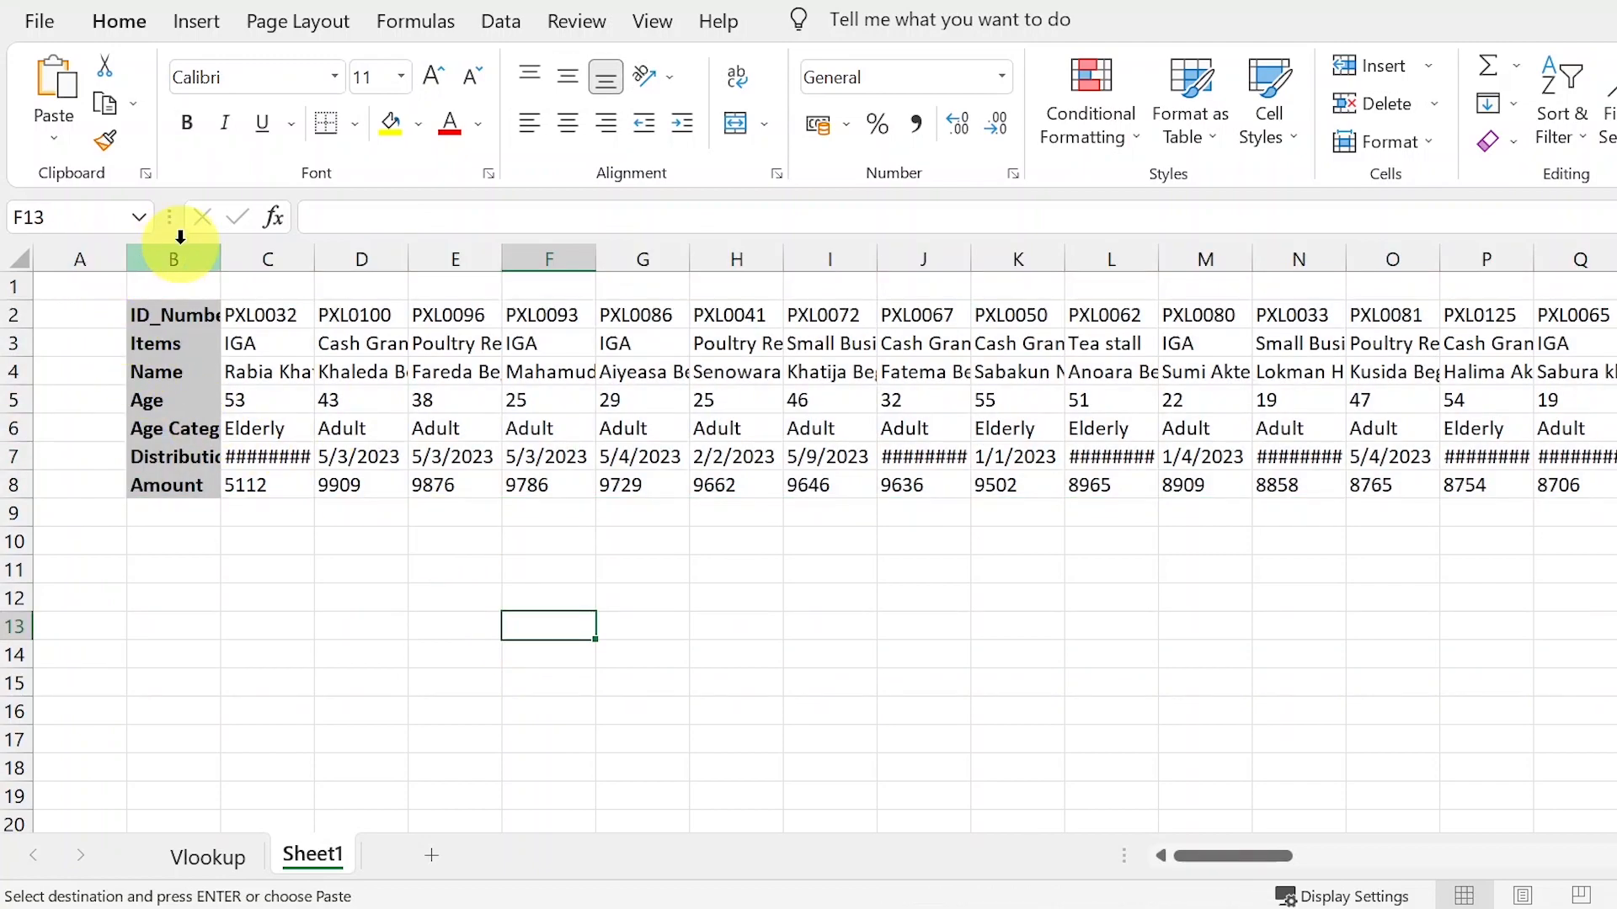
Copy the row headings in B2:B8 and paste them as values starting at cell D12.
drag(181, 316, 168, 487)
right_click(169, 472)
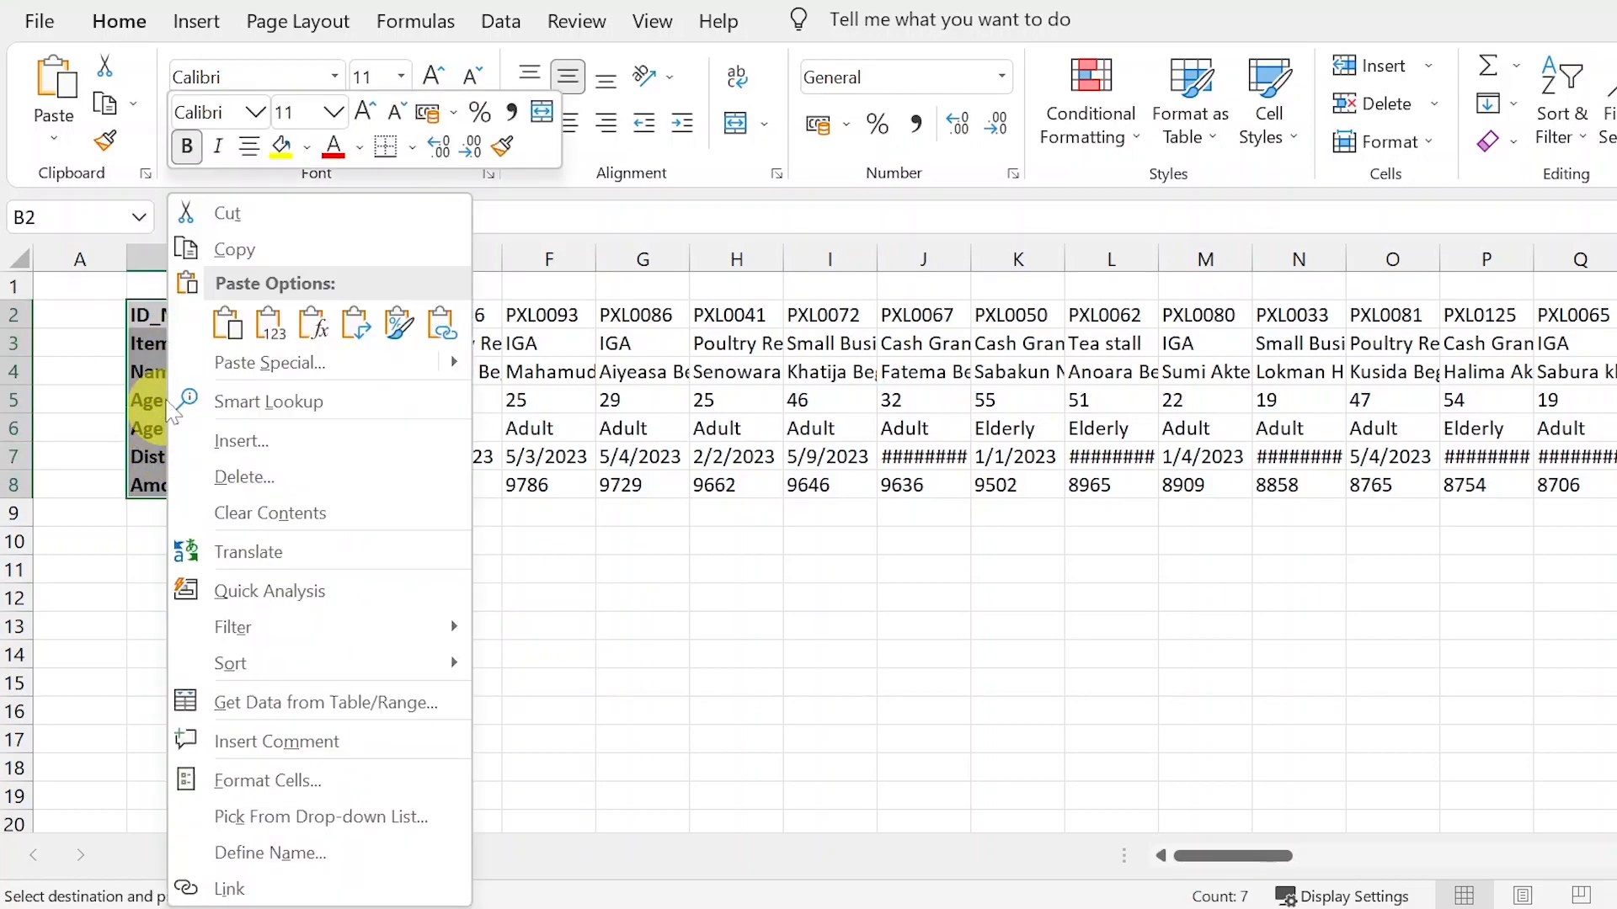
click(224, 249)
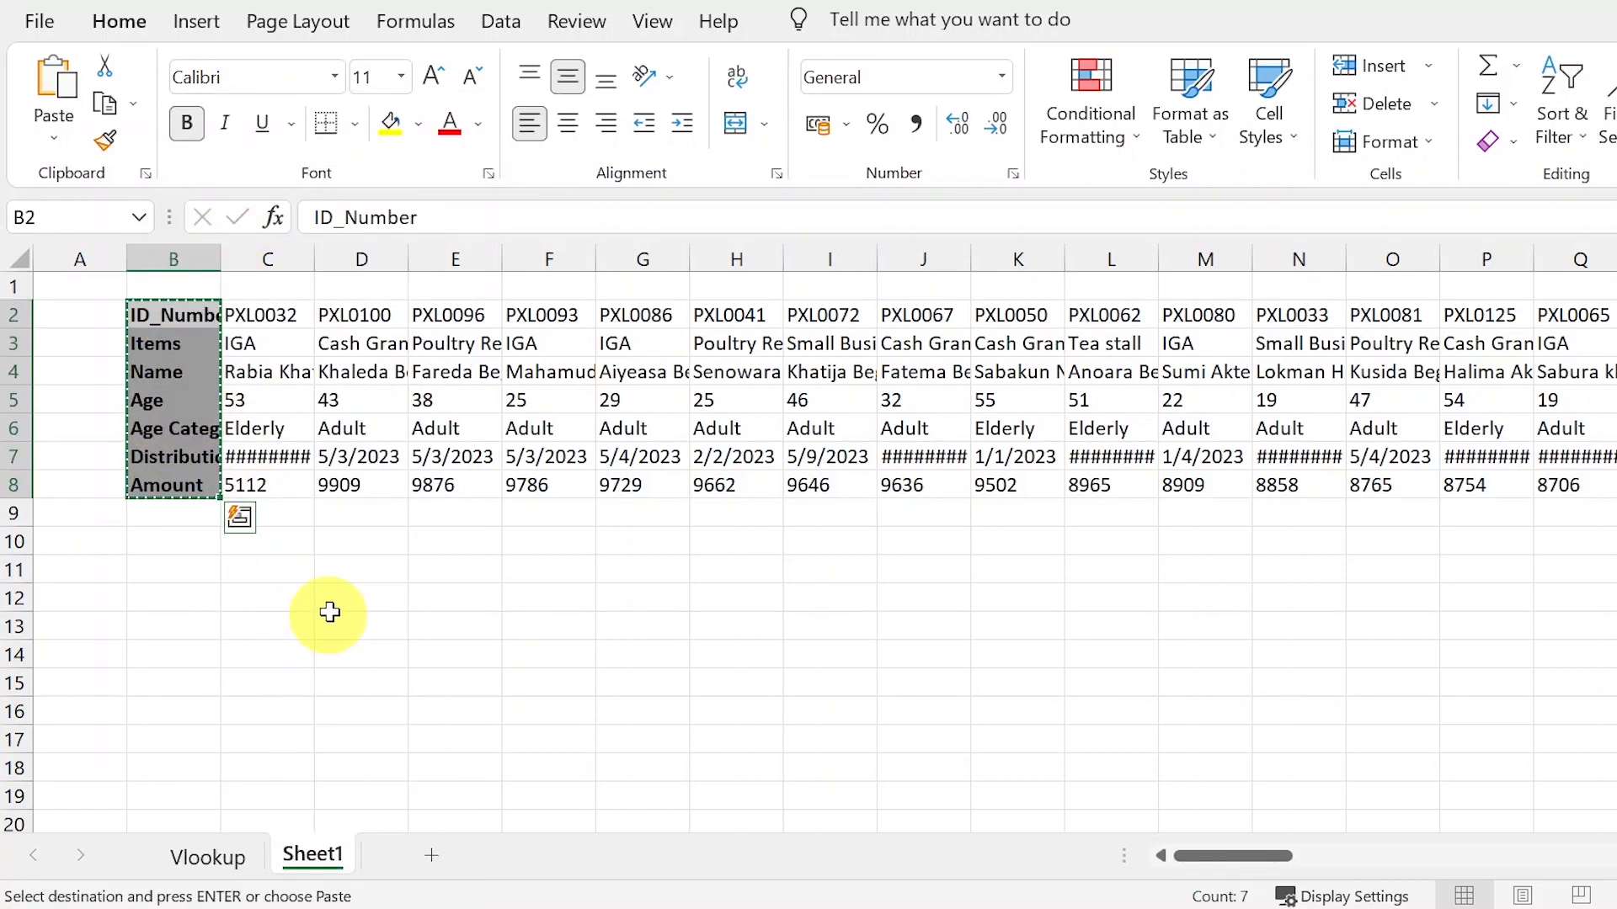
click(350, 592)
right_click(350, 591)
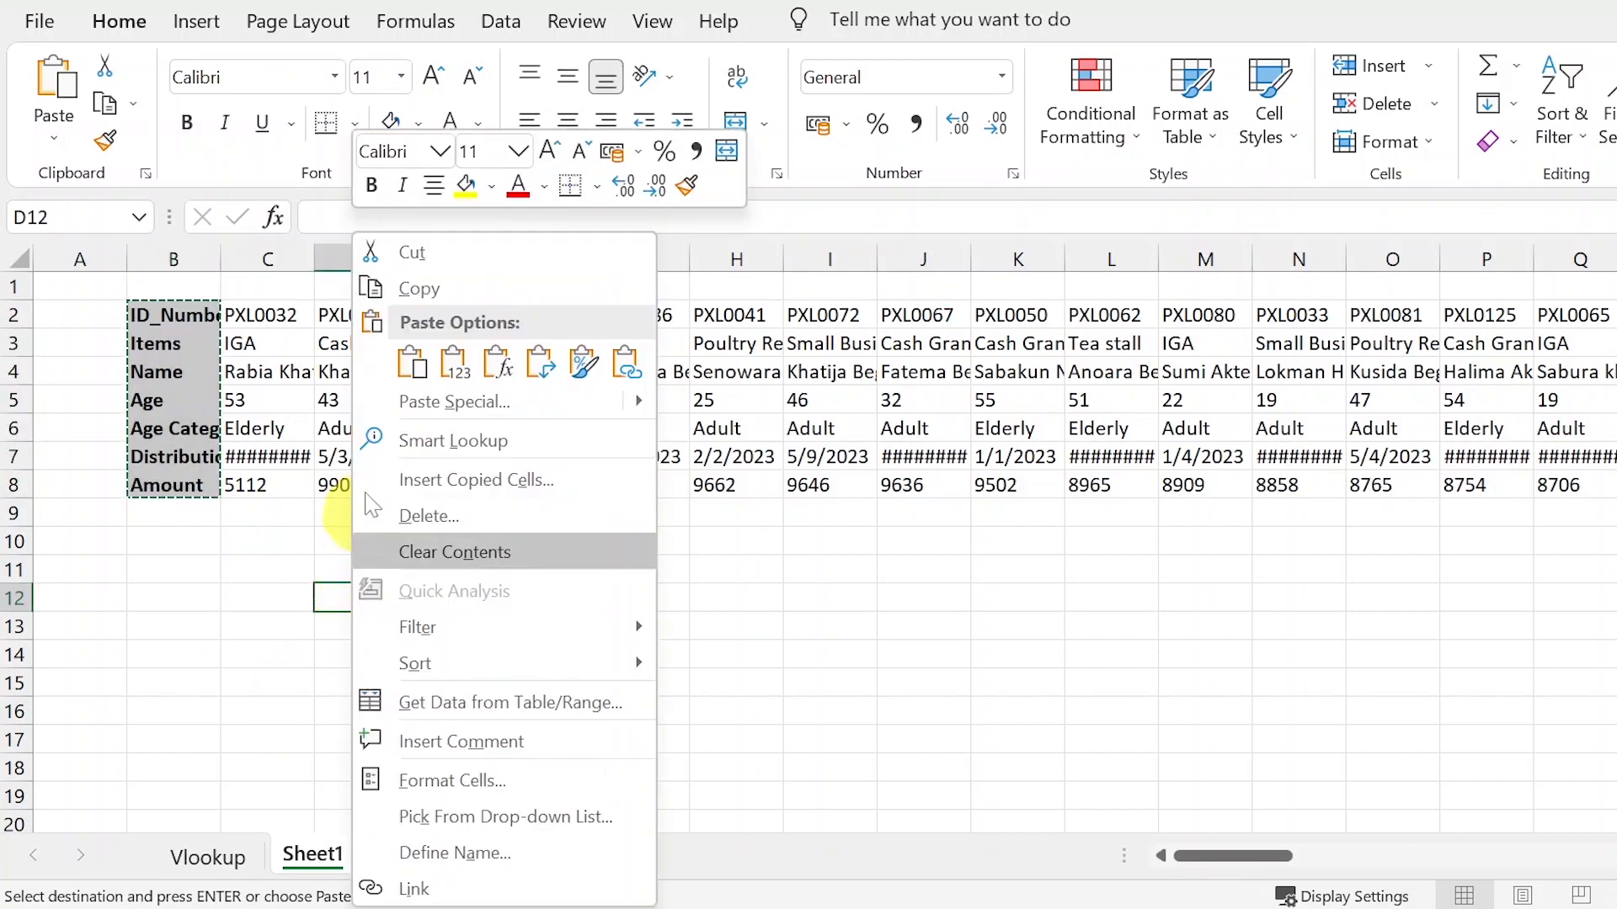
click(449, 366)
Delete the Distribution date label from D17 and move the Amount label up into that cell.
click(386, 744)
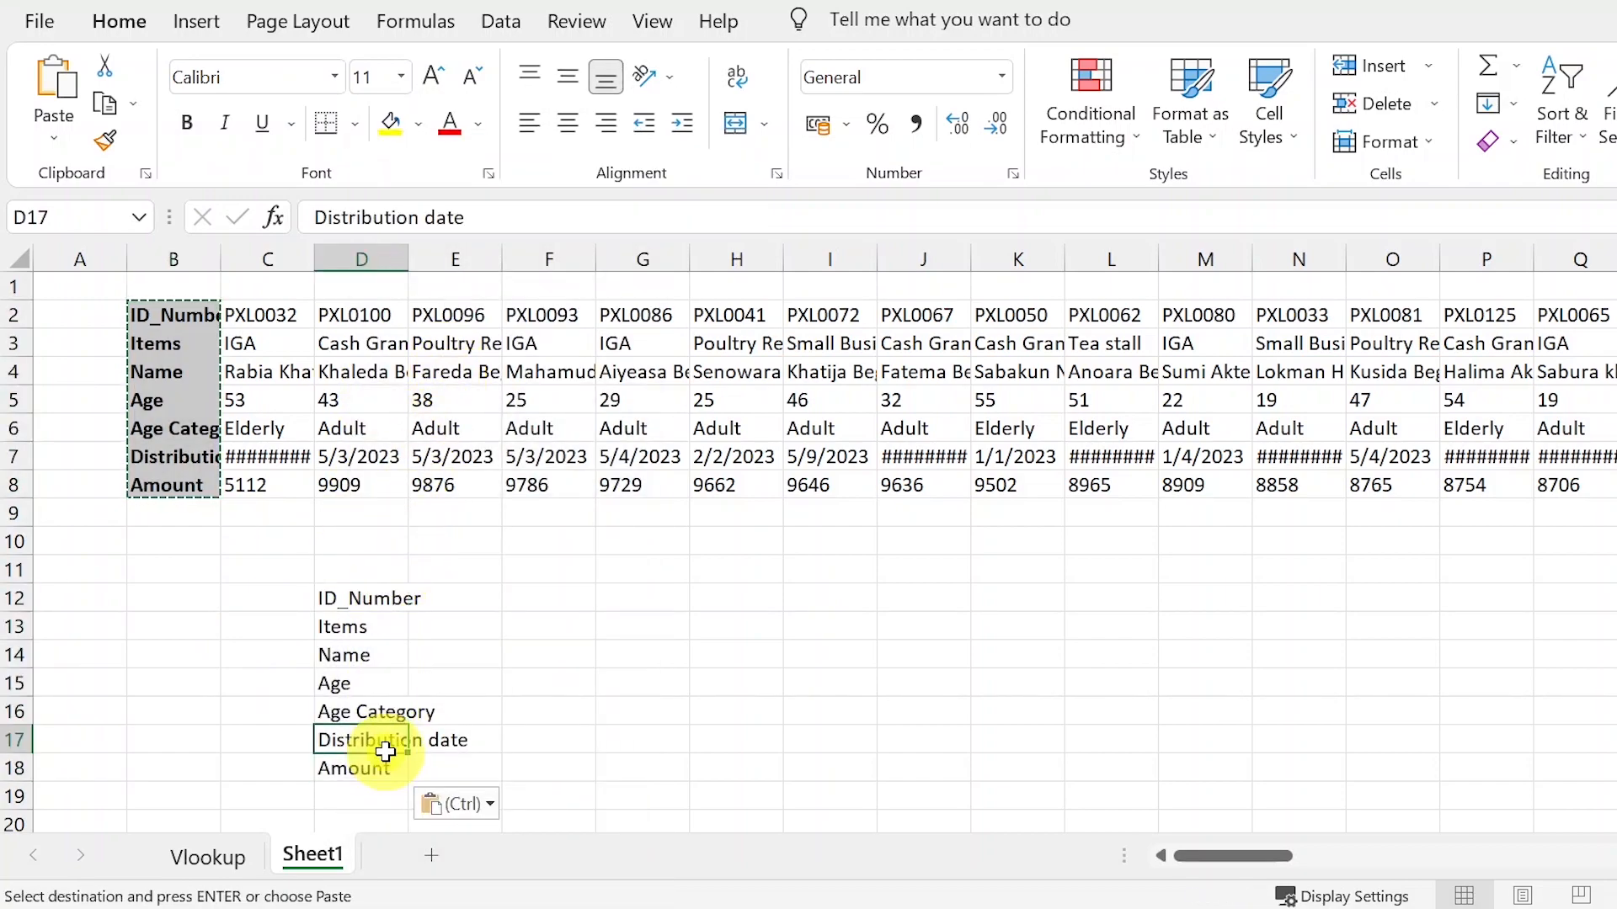
key(Delete)
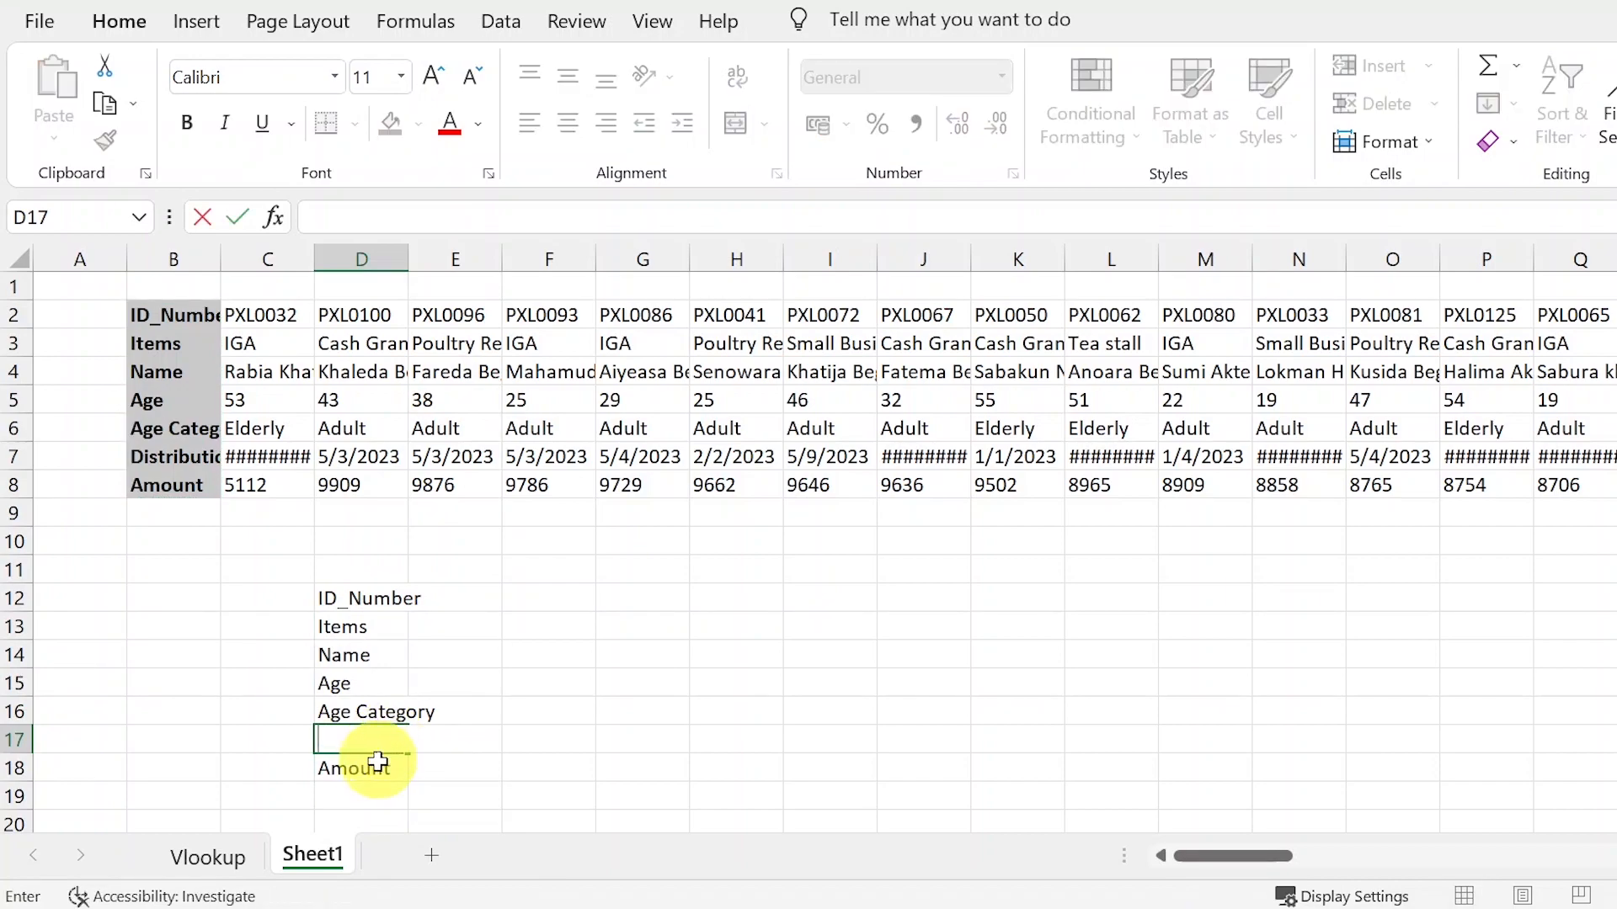
click(375, 765)
drag(379, 781, 375, 739)
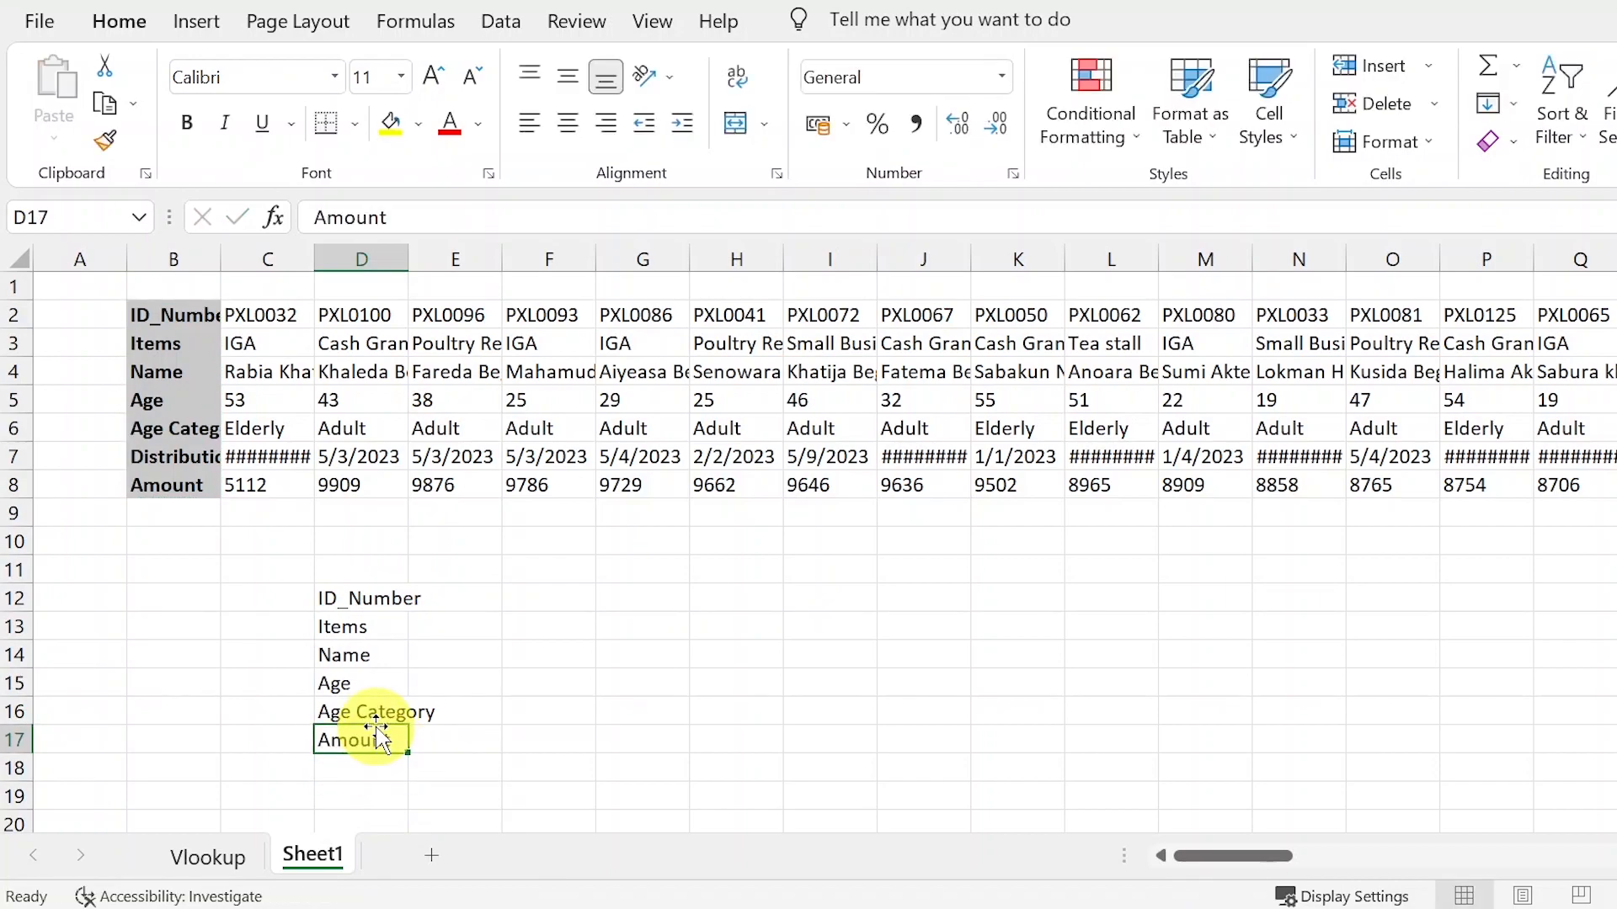
Apply list data validation to cell E12 with the ID numbers in =$C$2:$CX$2 as its source.
click(386, 596)
click(446, 600)
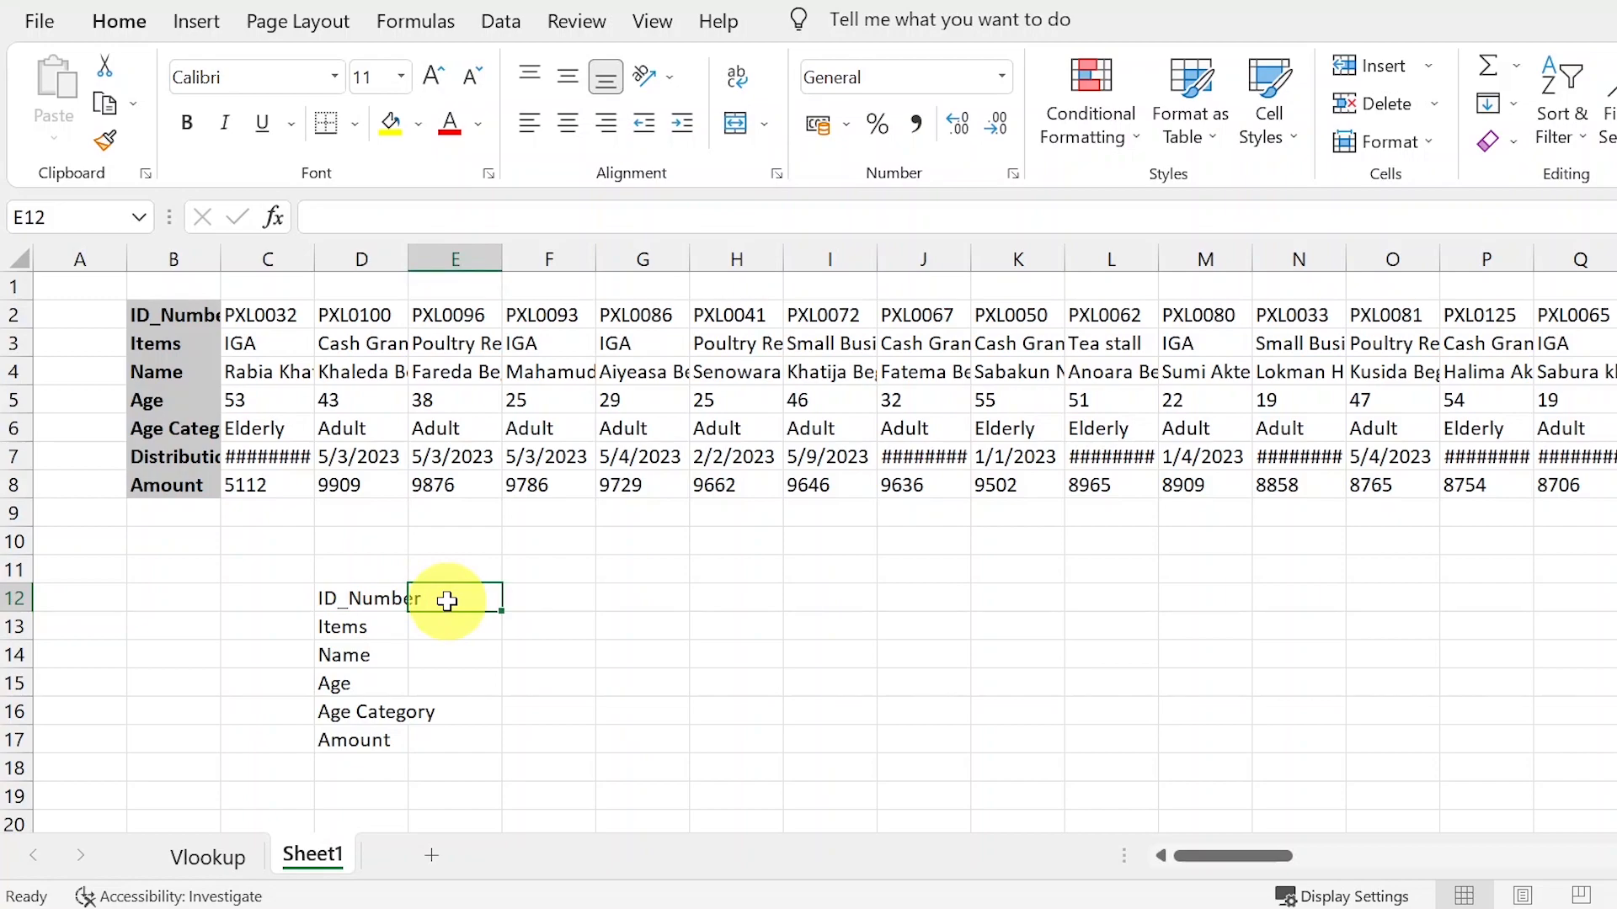
click(499, 21)
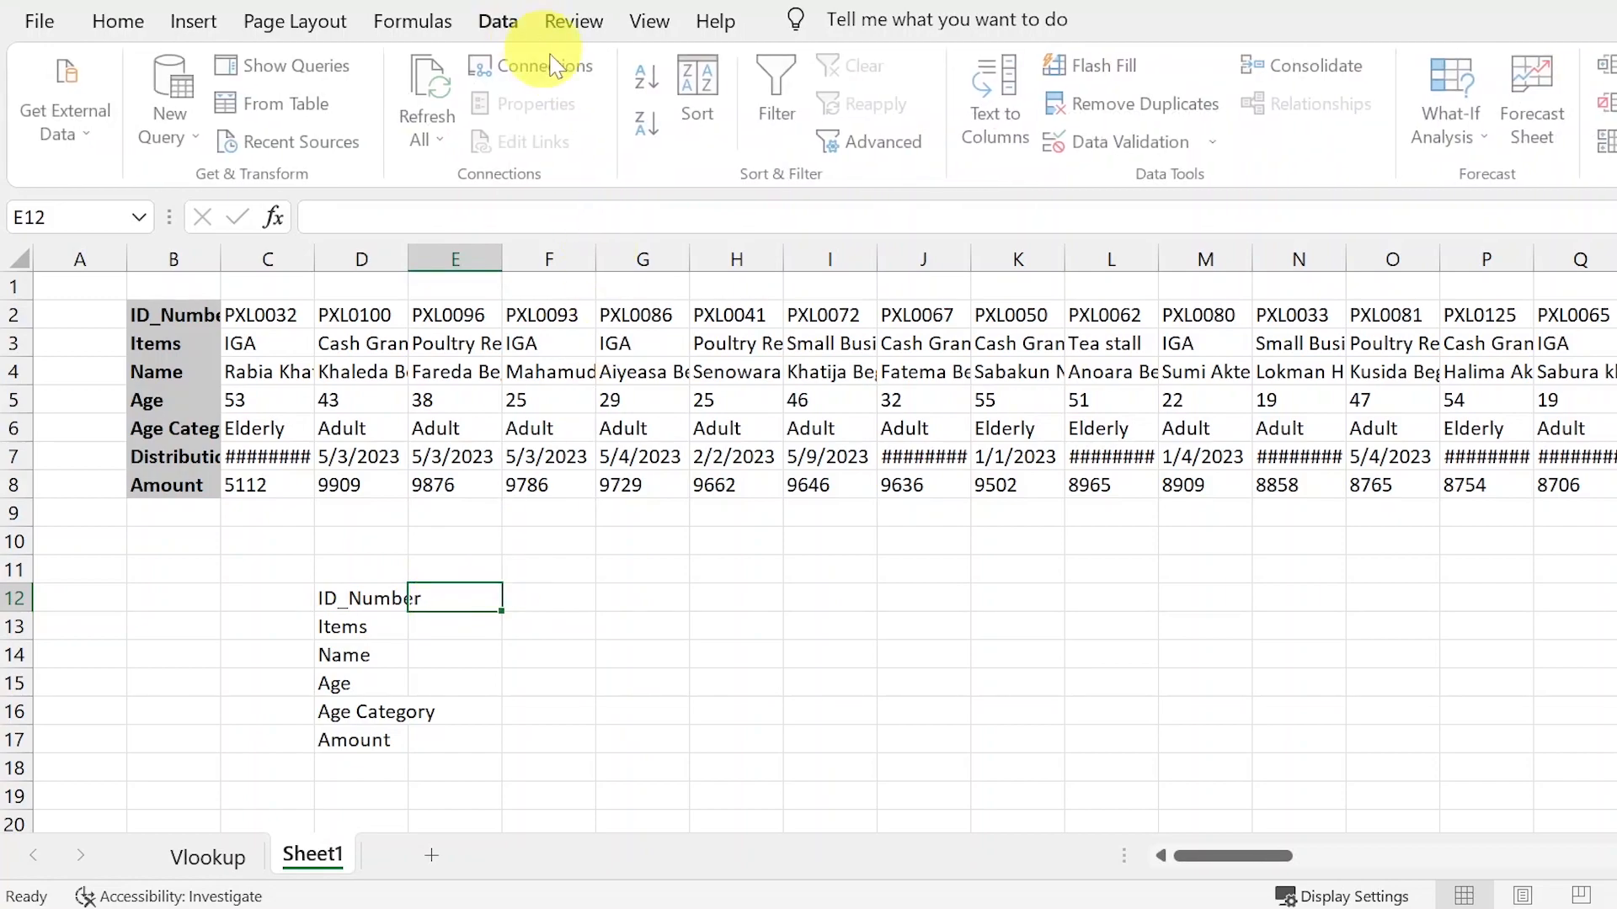
click(1186, 154)
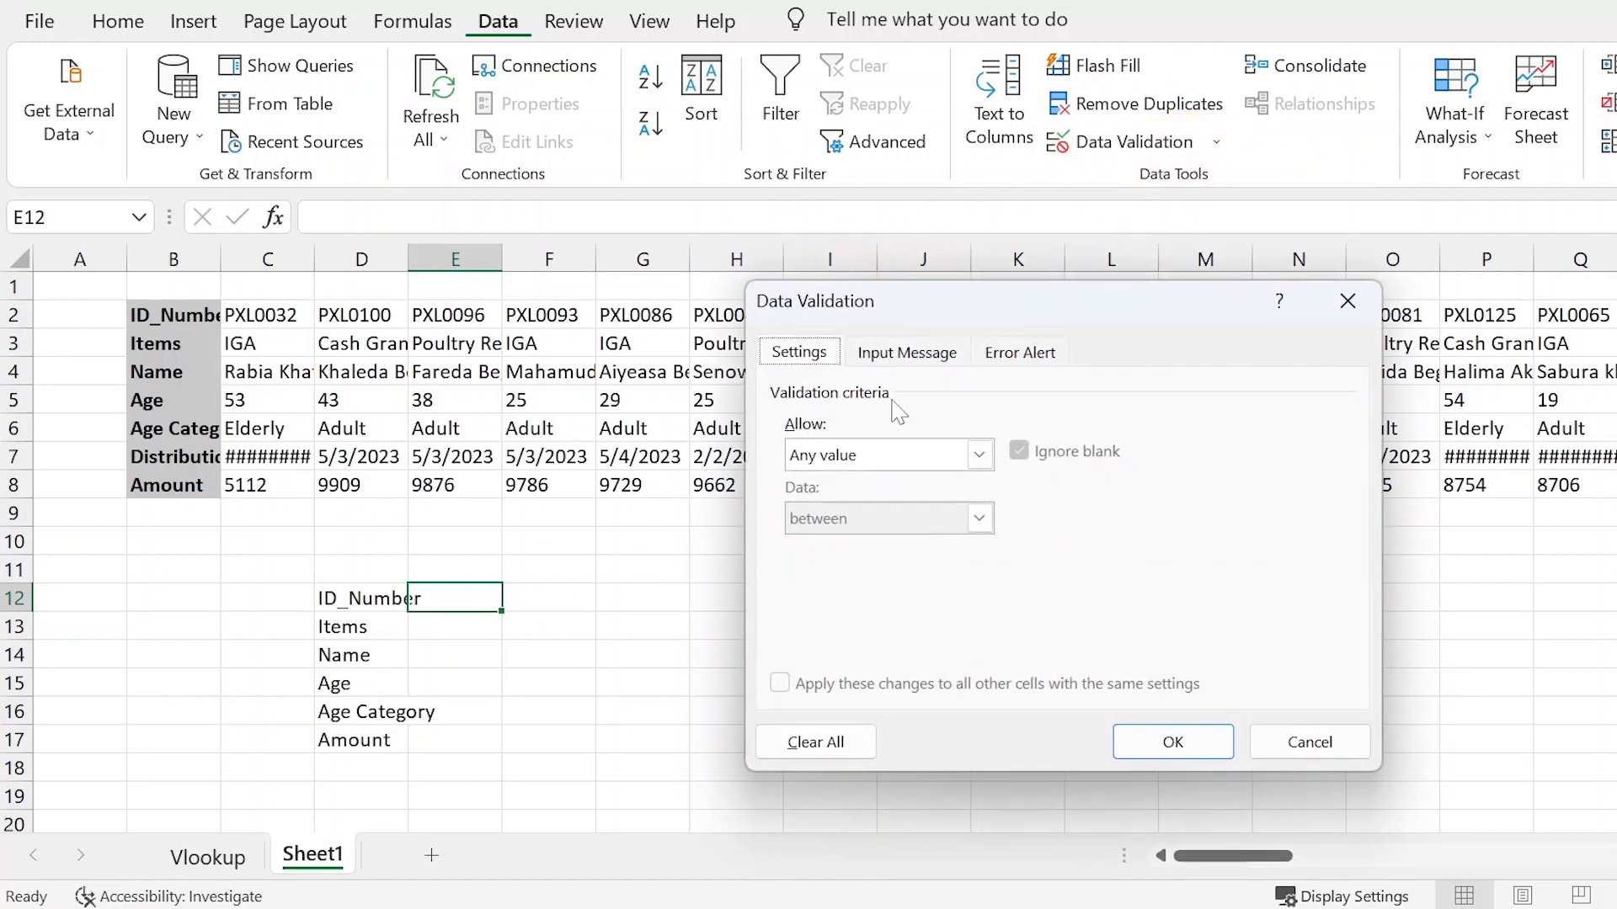
click(891, 460)
click(851, 539)
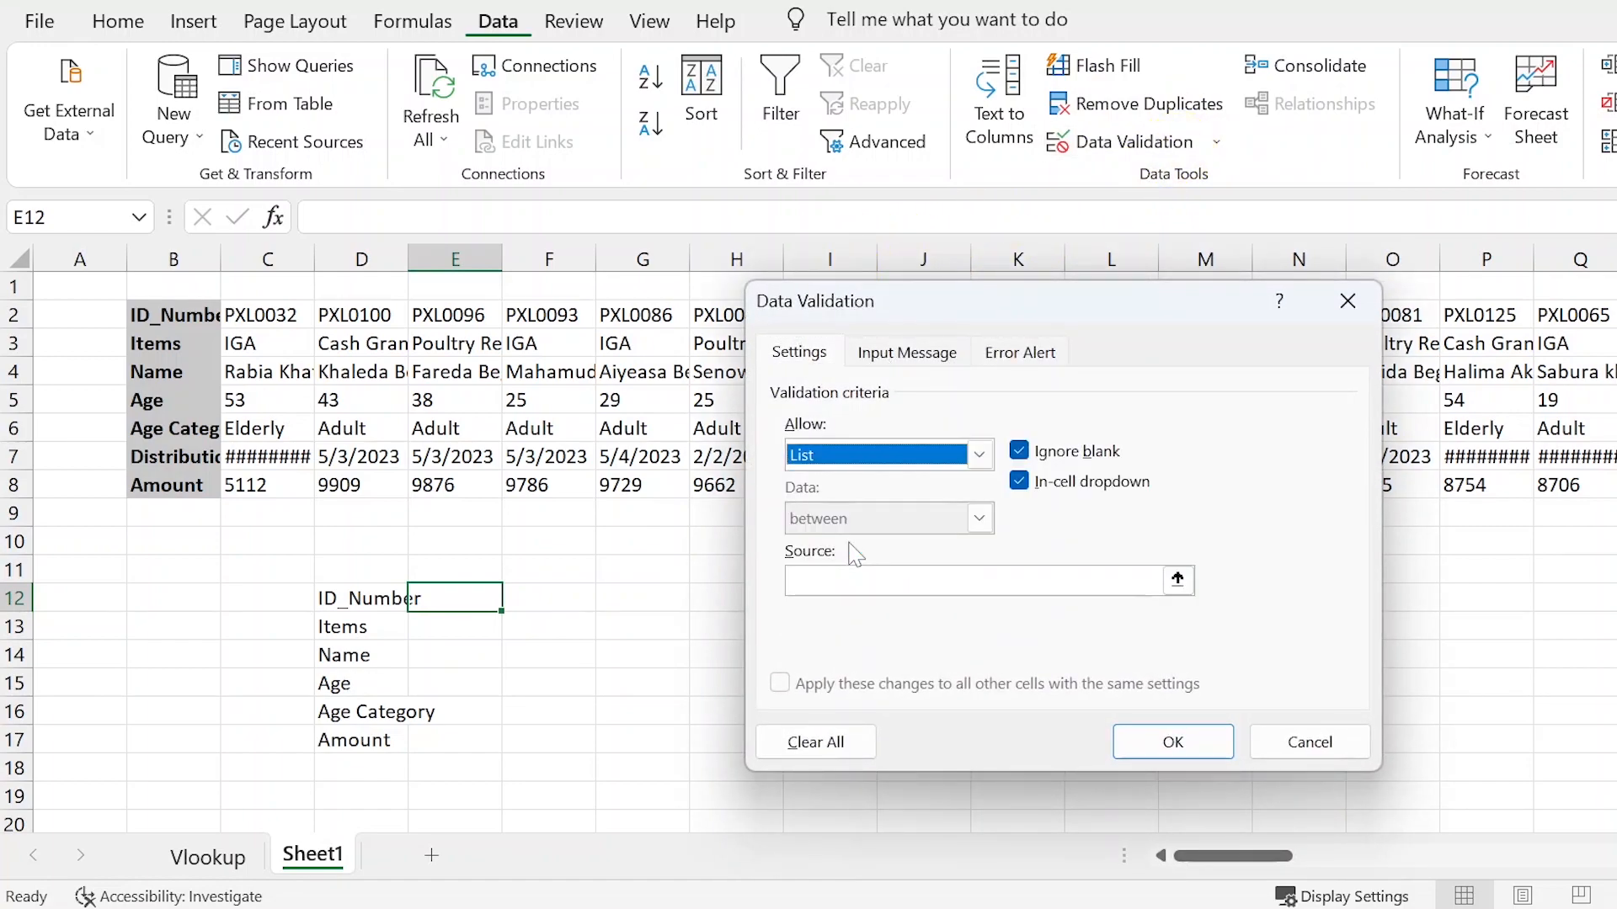
click(821, 580)
click(251, 315)
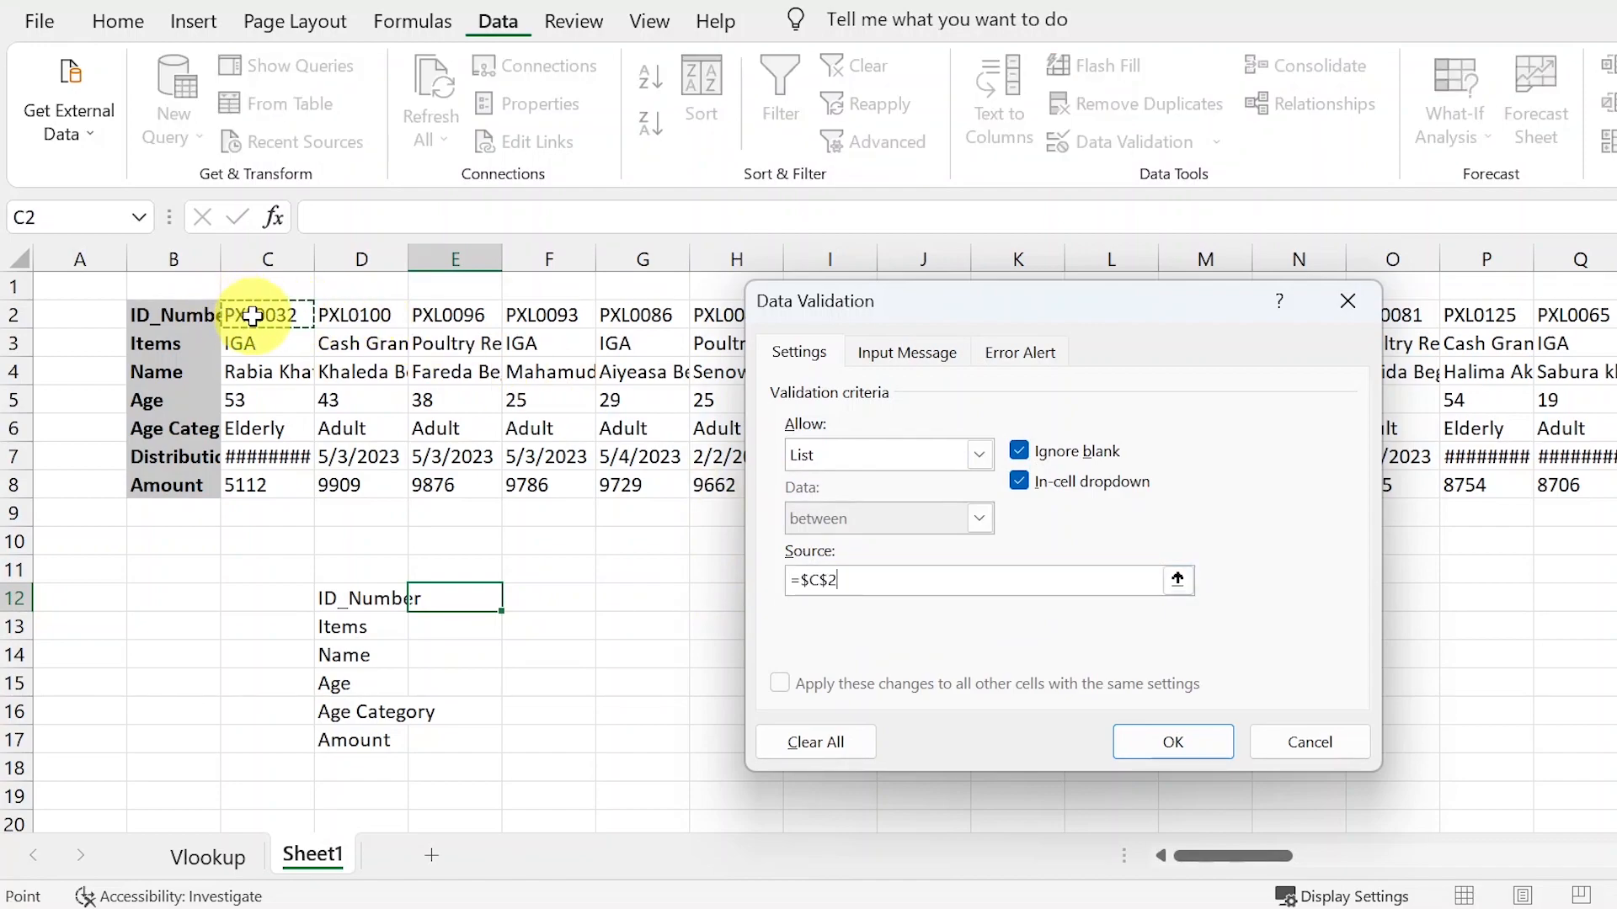
key(ctrl+shift+Right)
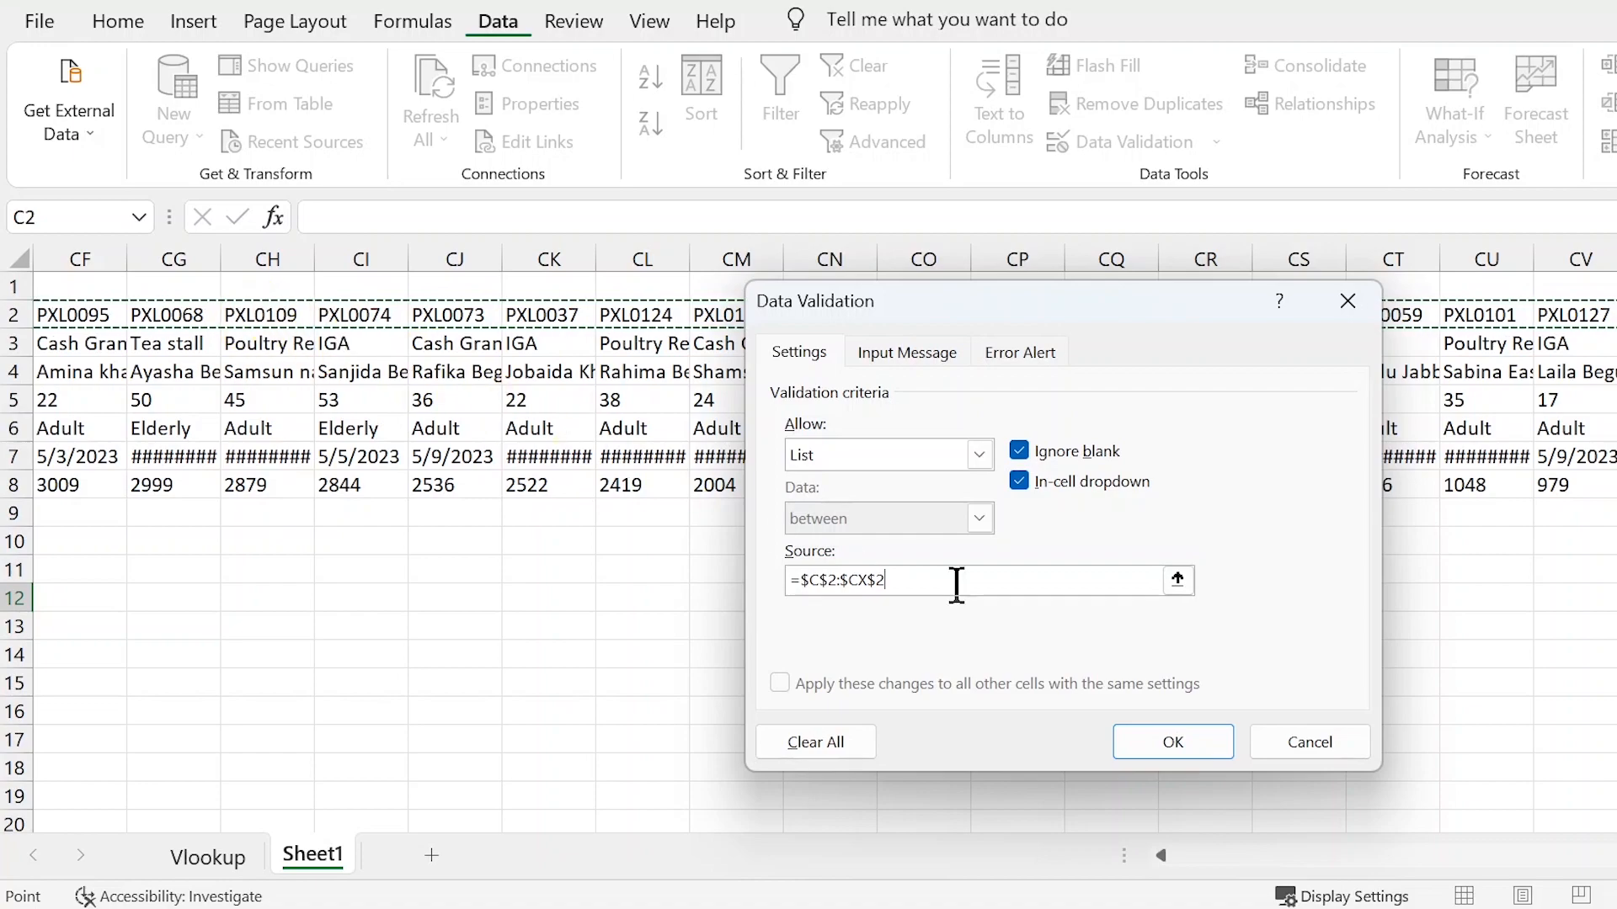
click(1210, 760)
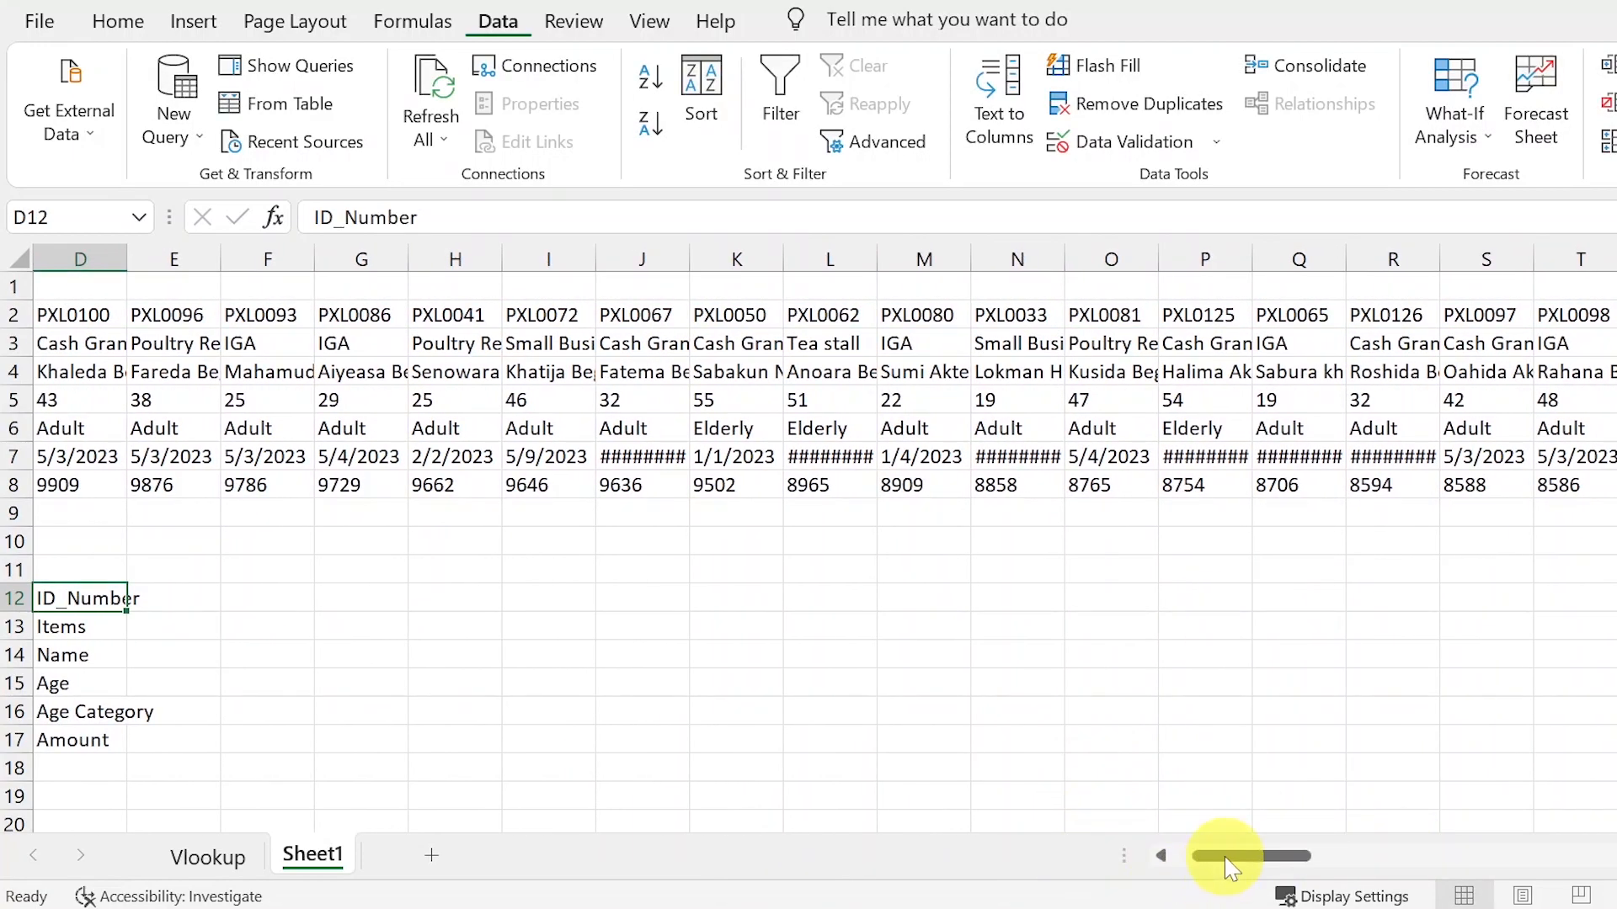
Choose the second ID number from the drop-down list in E12 and widen columns D and E to fit their contents.
drag(1227, 856, 1143, 850)
click(451, 603)
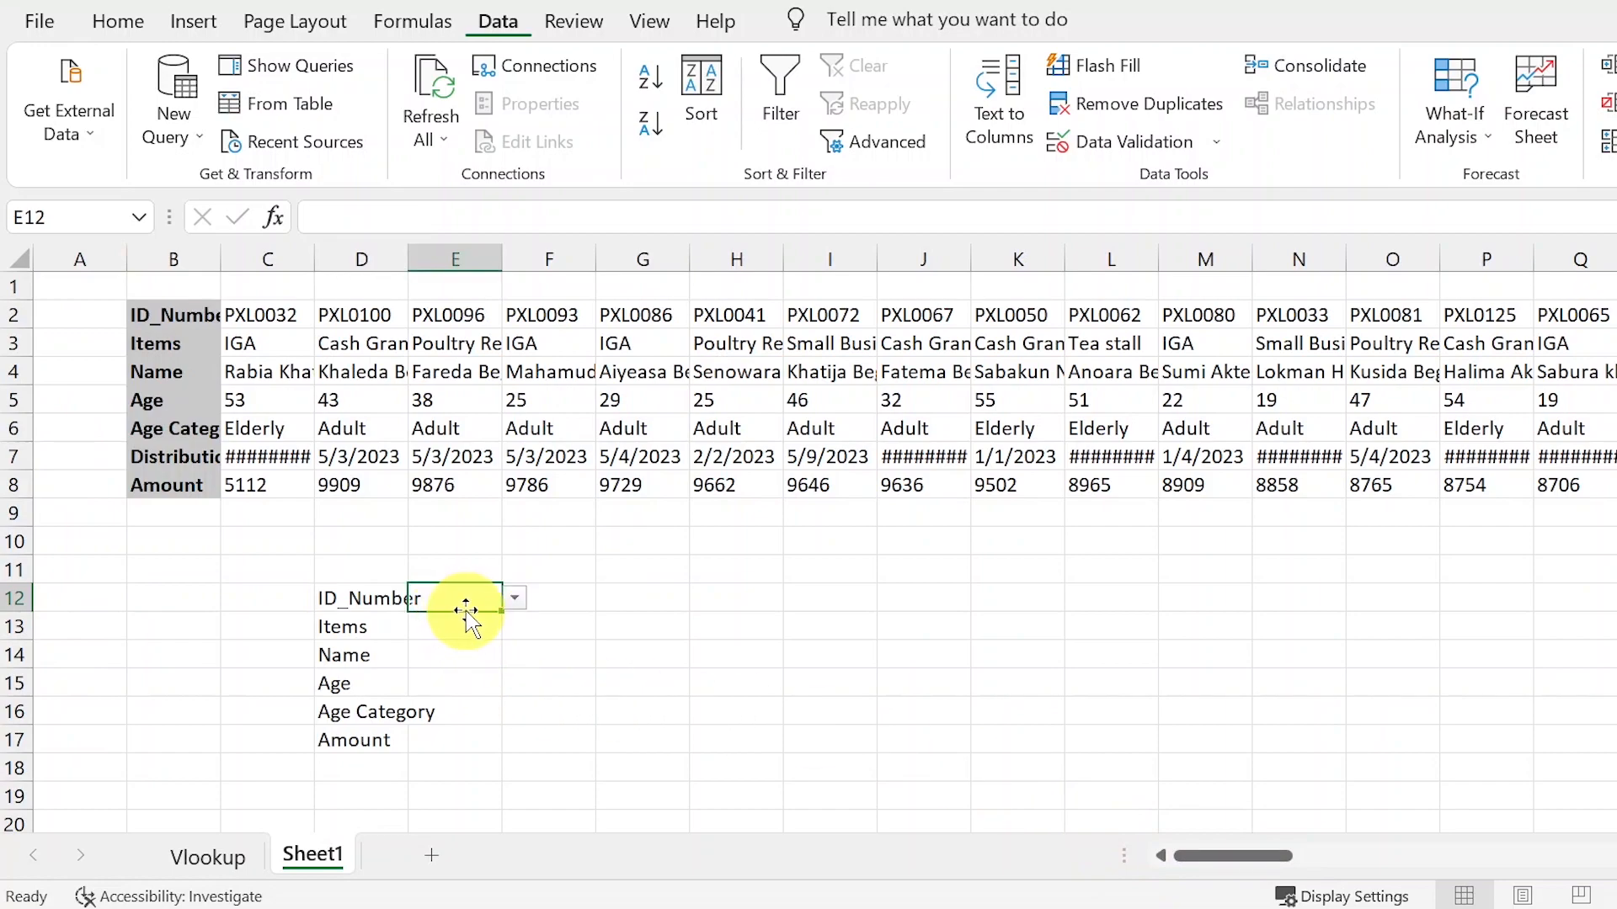
drag(500, 261, 525, 260)
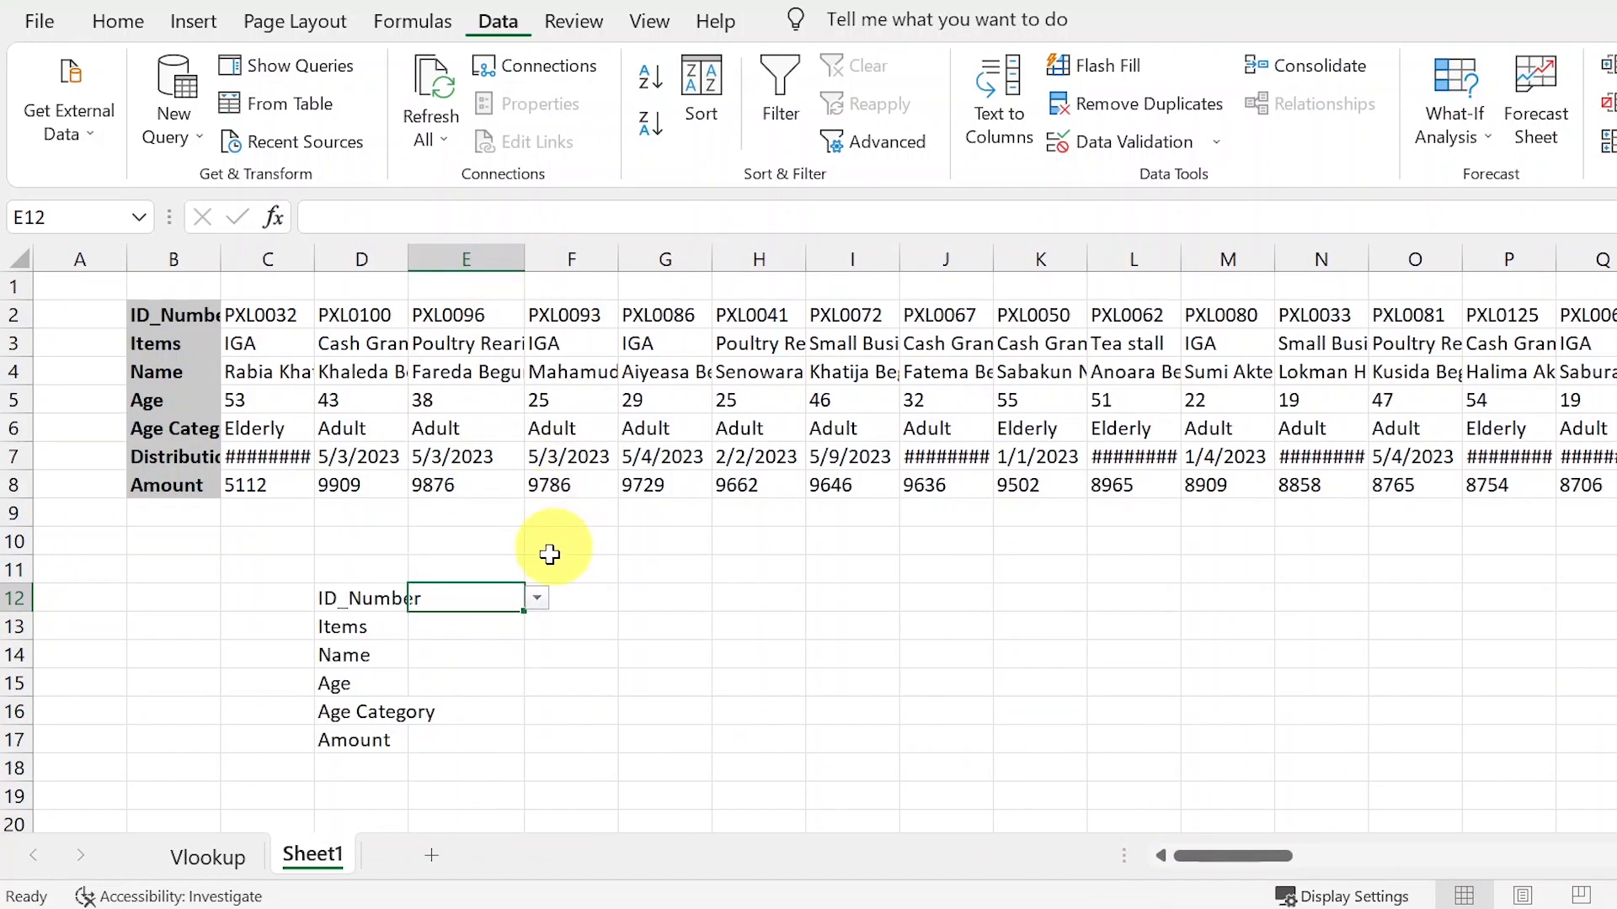
click(469, 649)
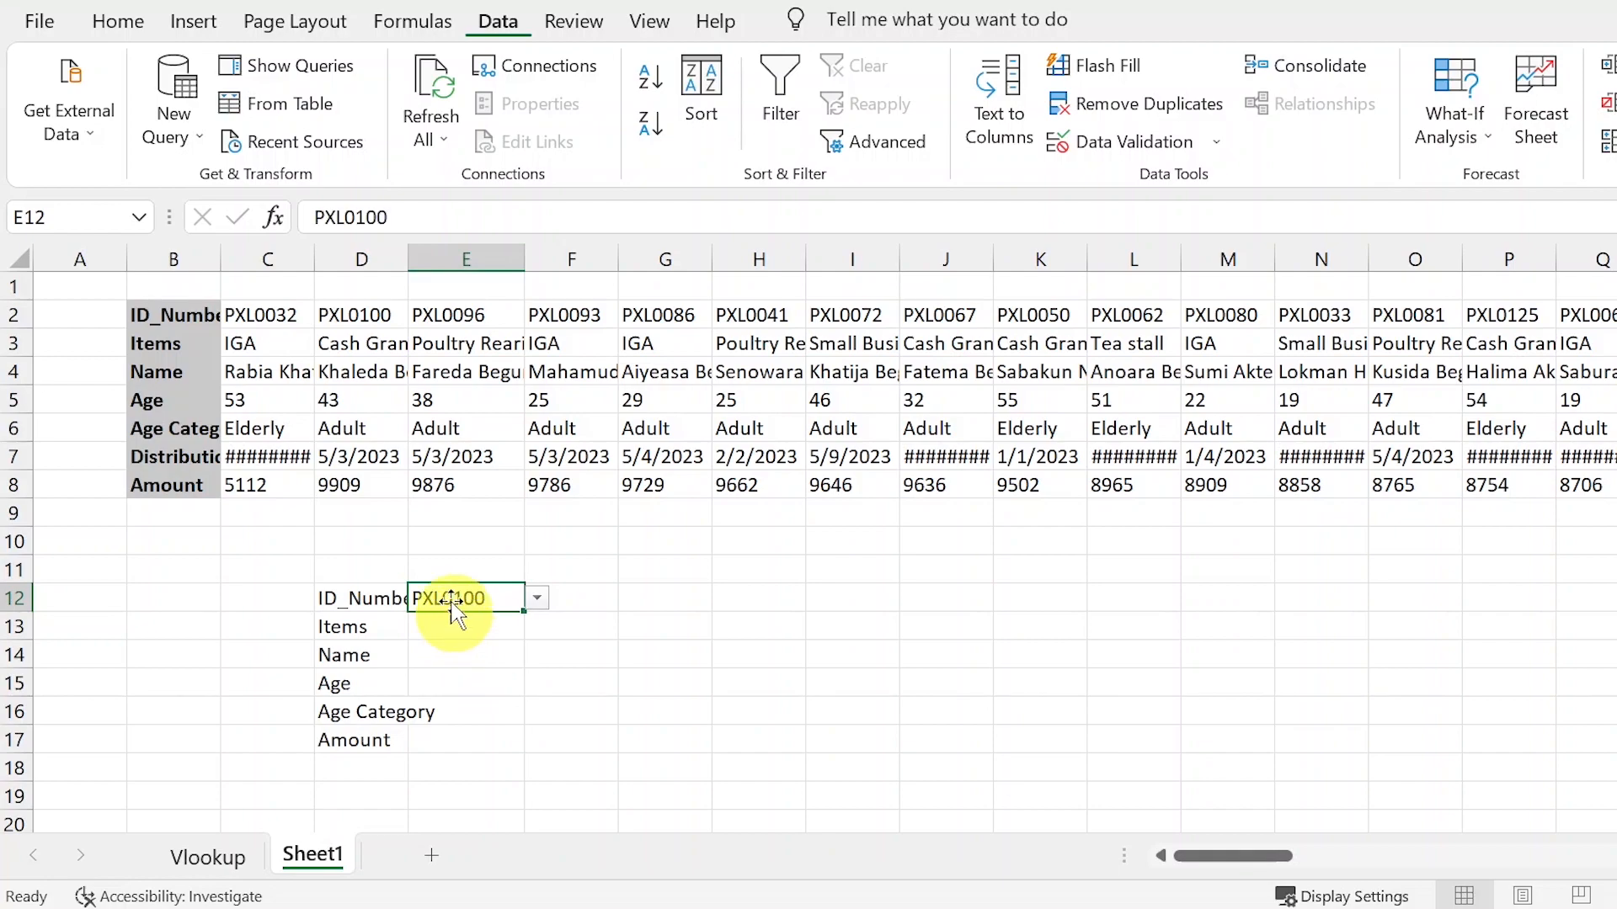
drag(396, 245, 452, 257)
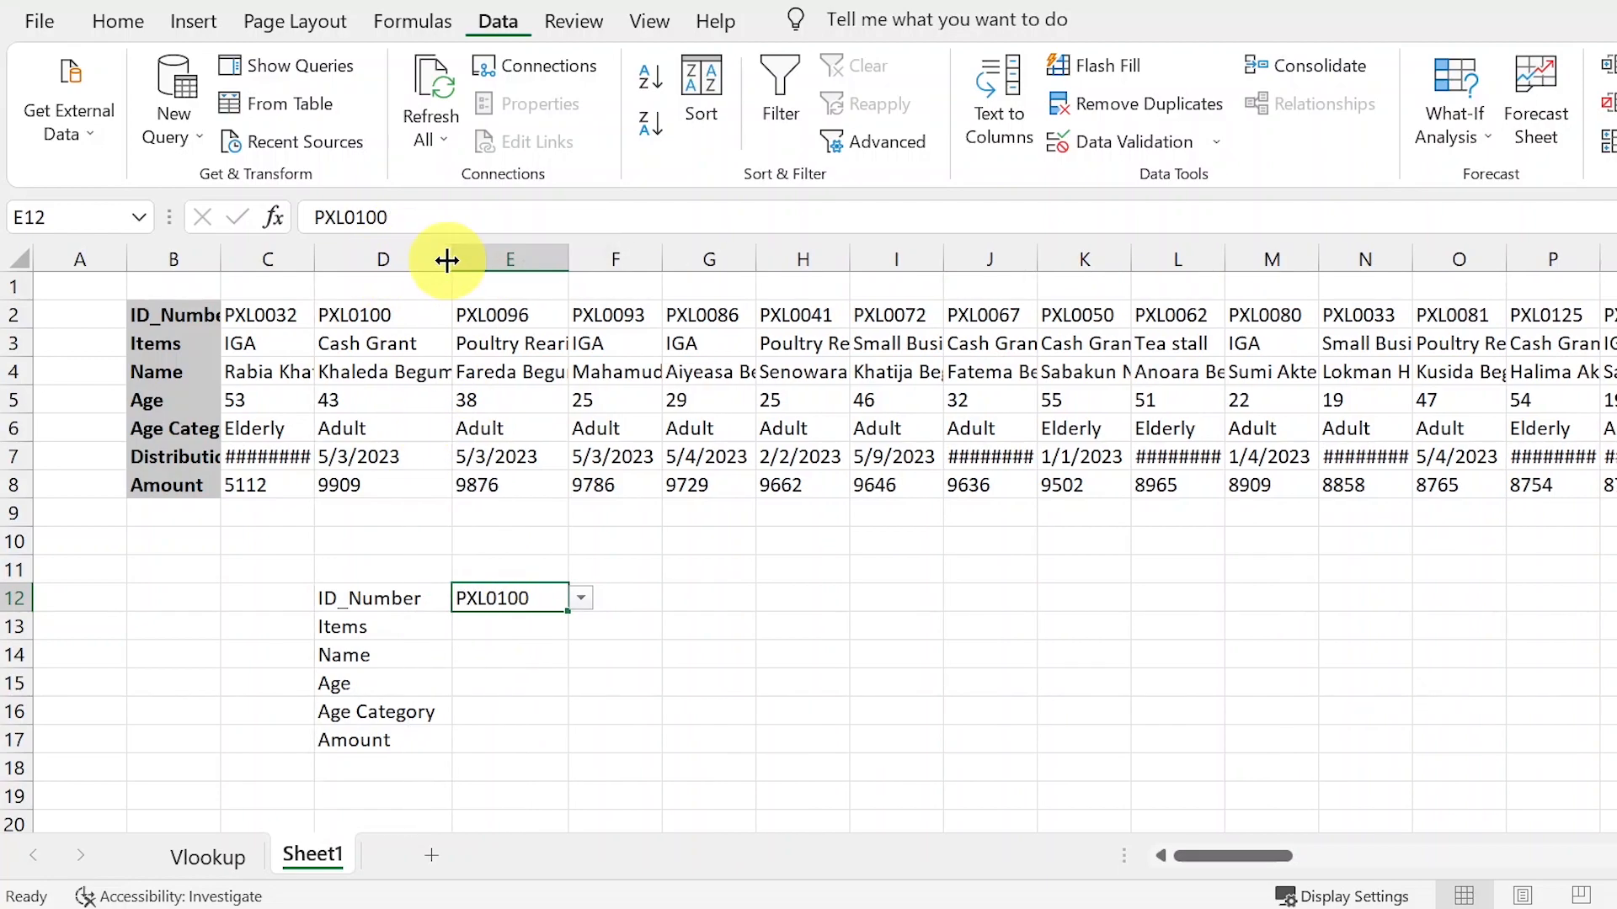
drag(570, 267, 598, 268)
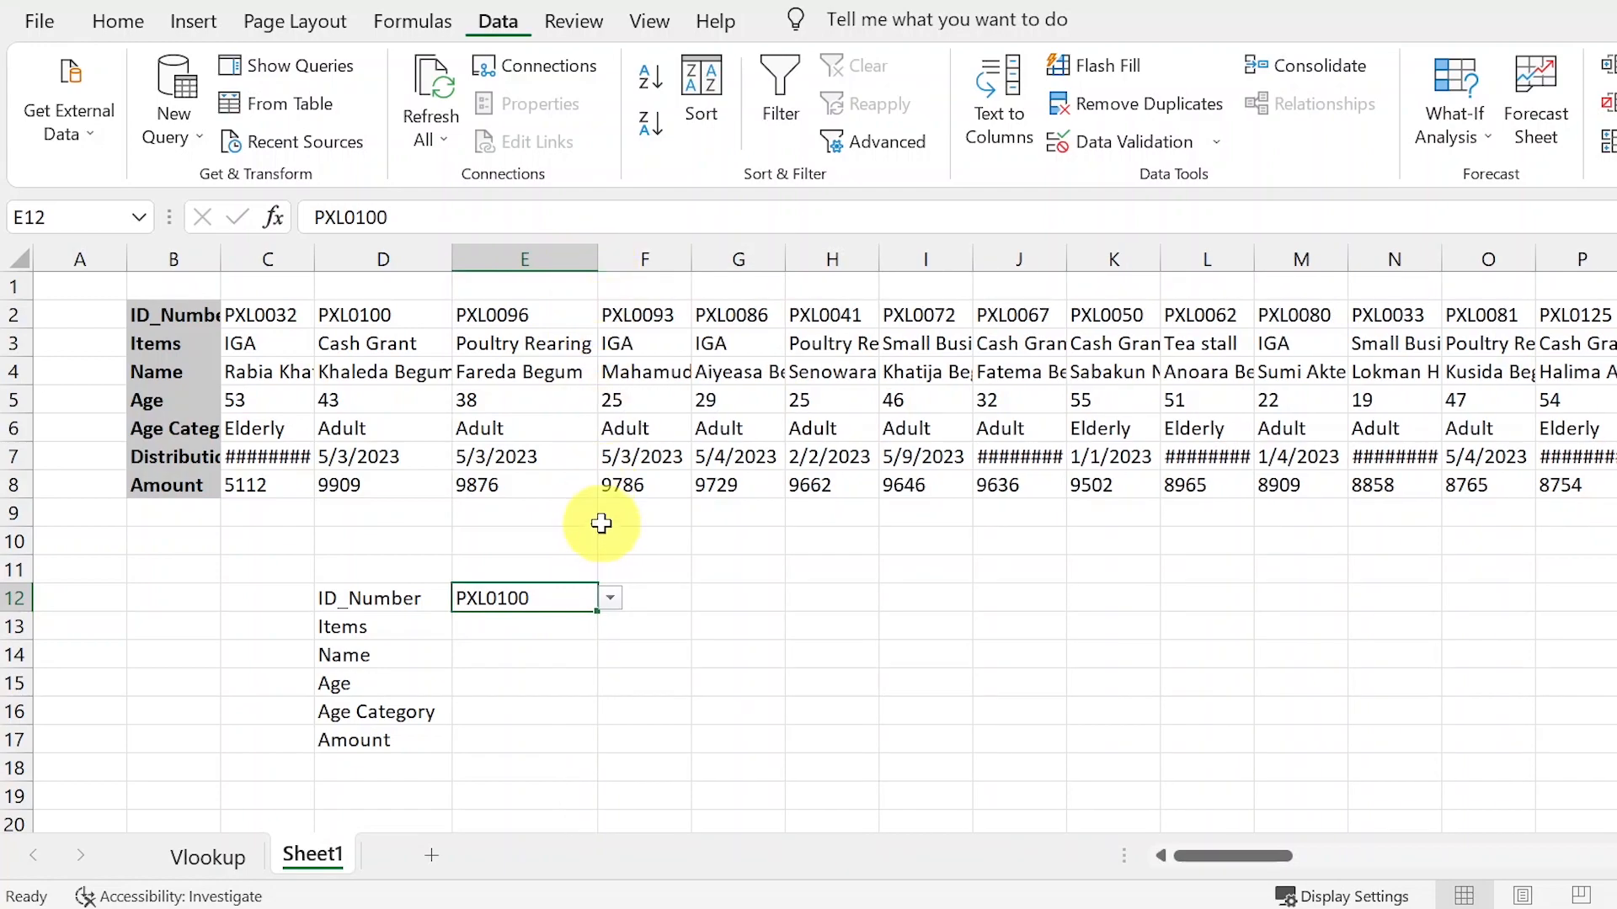
Start an HLOOKUP formula in E13 with the ID cell $E$12 as an absolute lookup value.
click(508, 628)
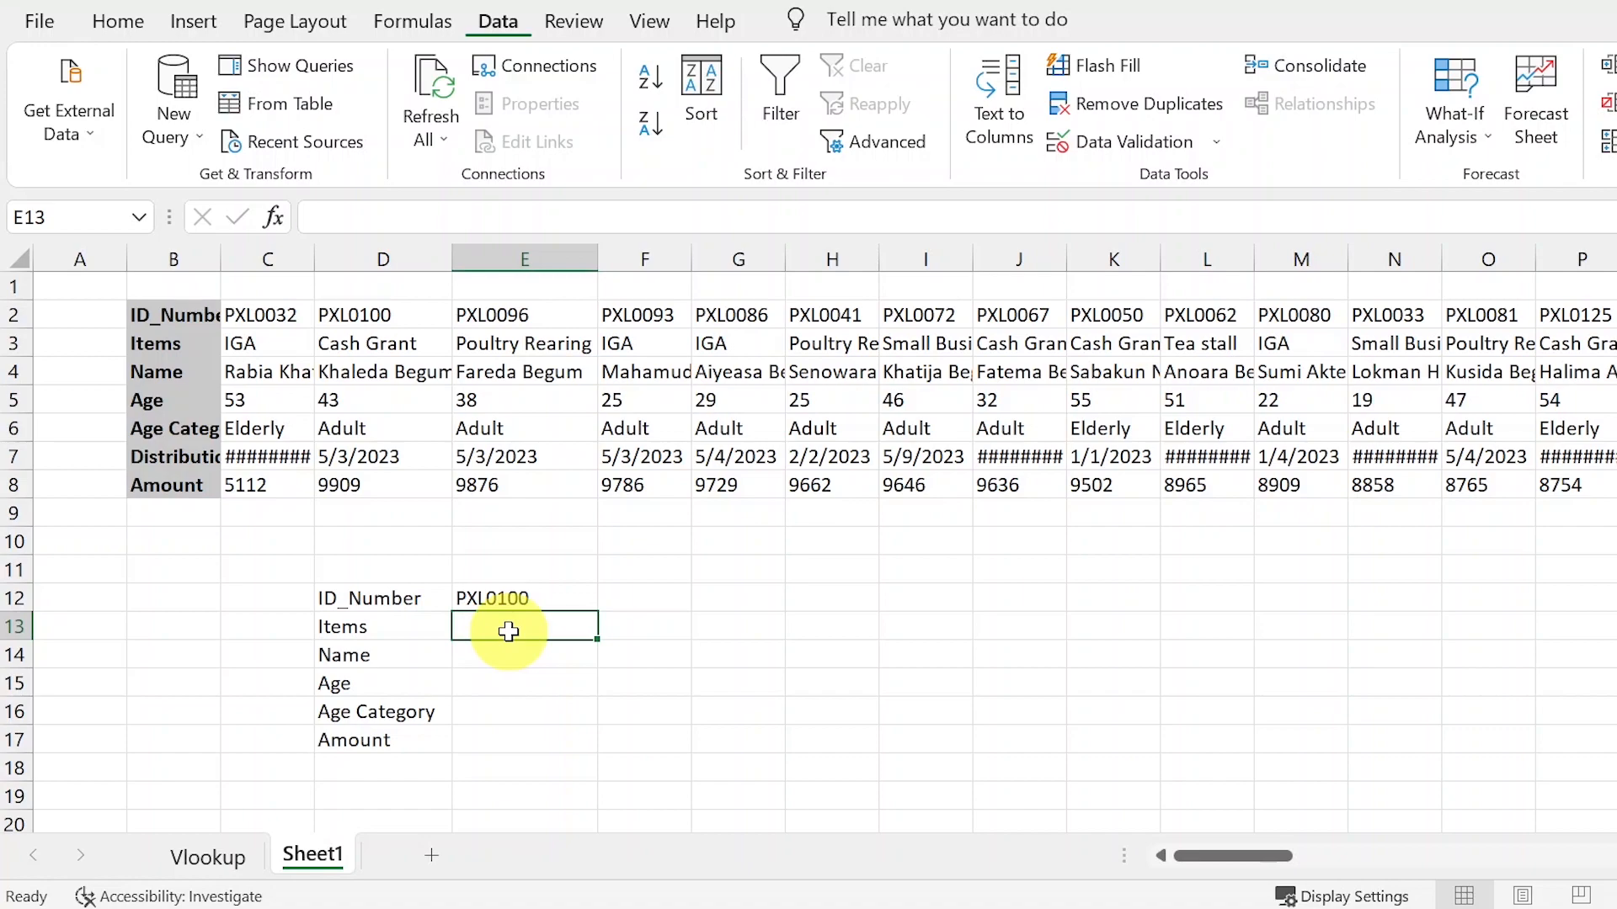
text(=)
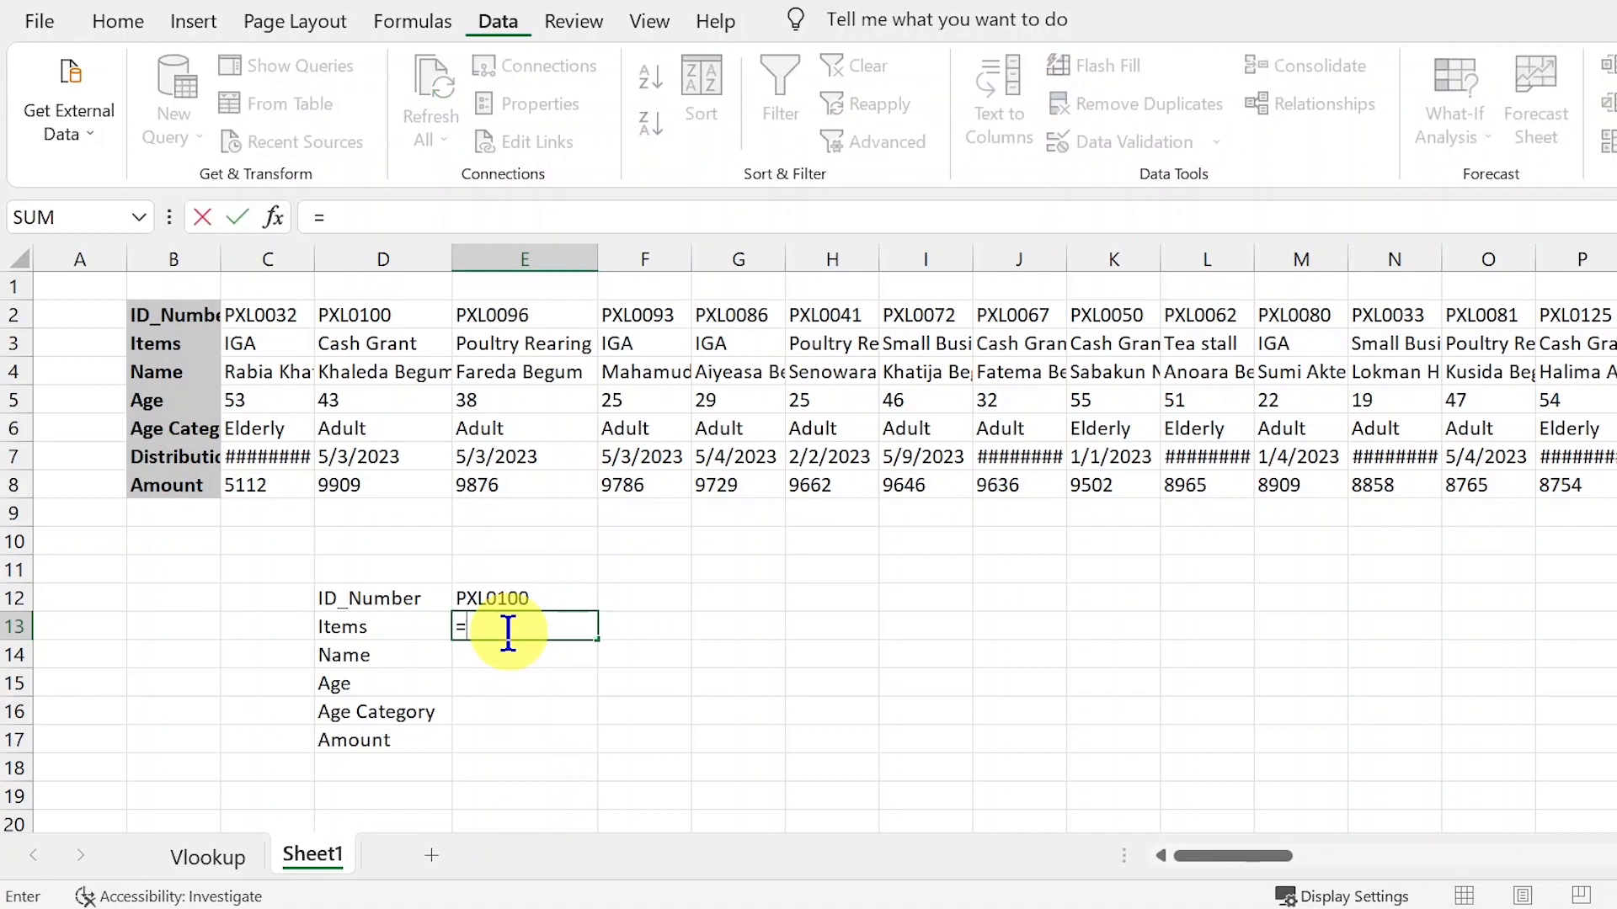
text(hl)
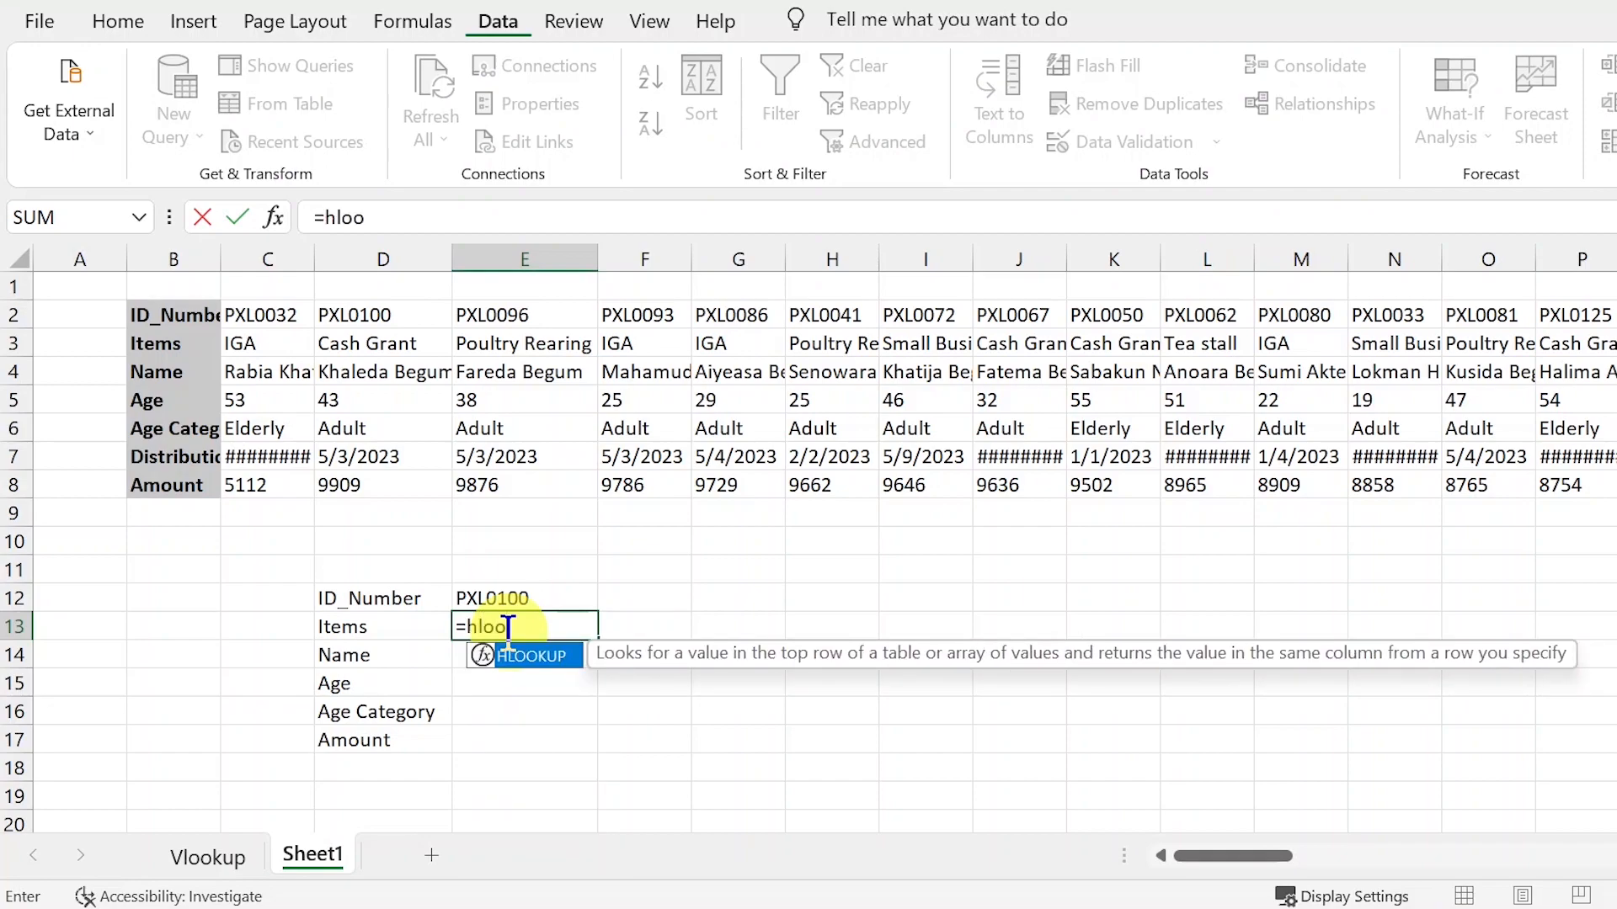
text(oo)
key(Tab)
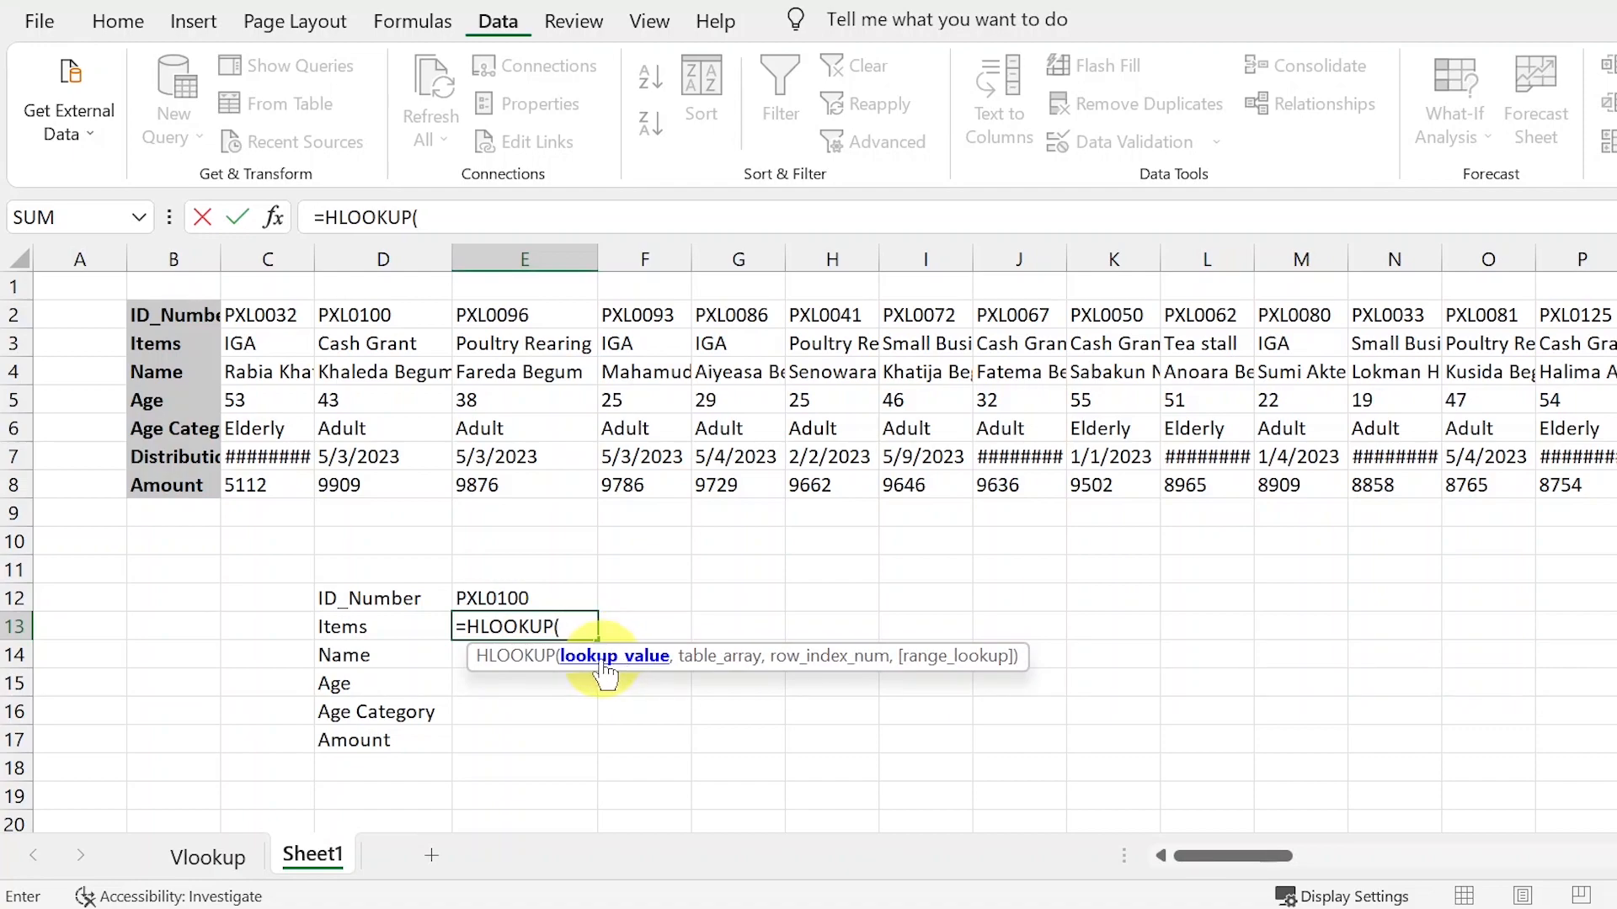
click(528, 598)
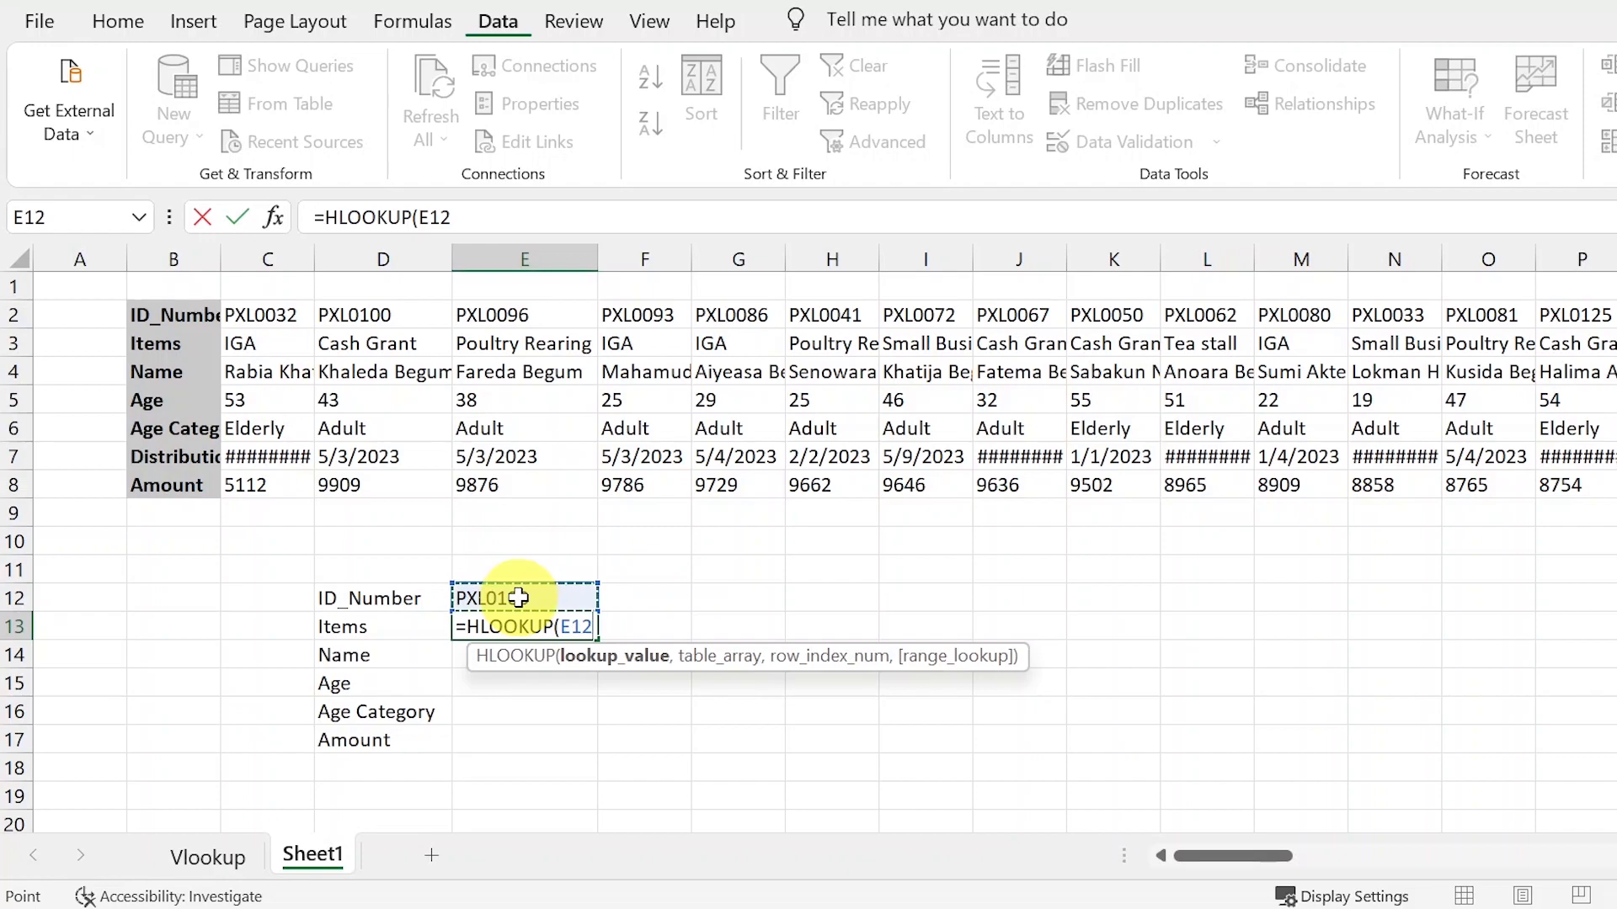
key(F4)
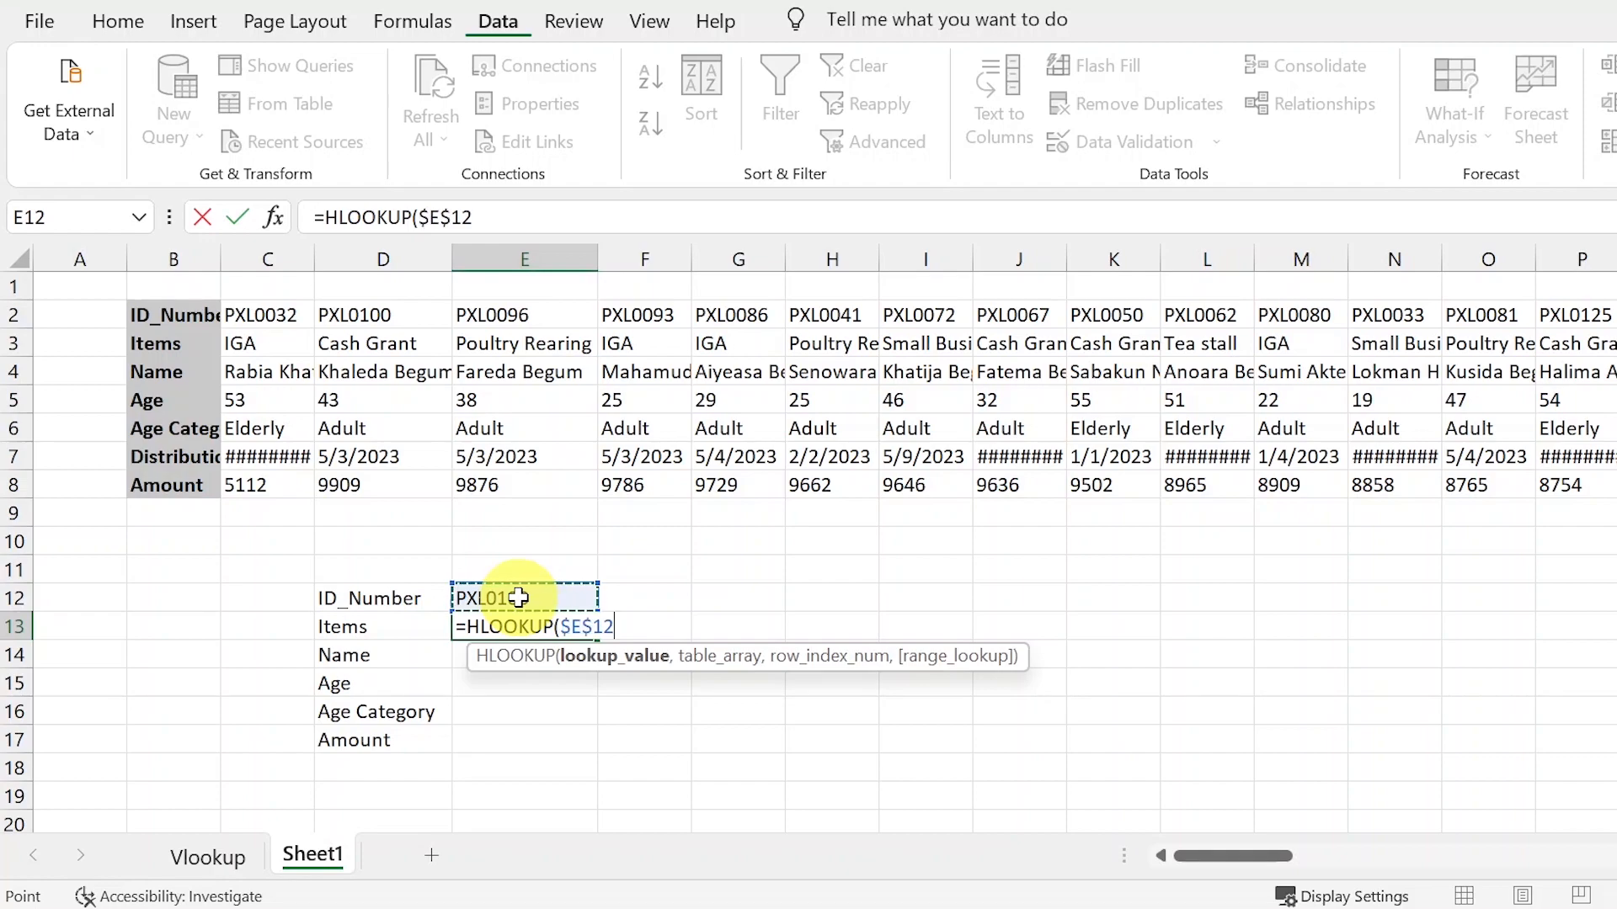
text(,)
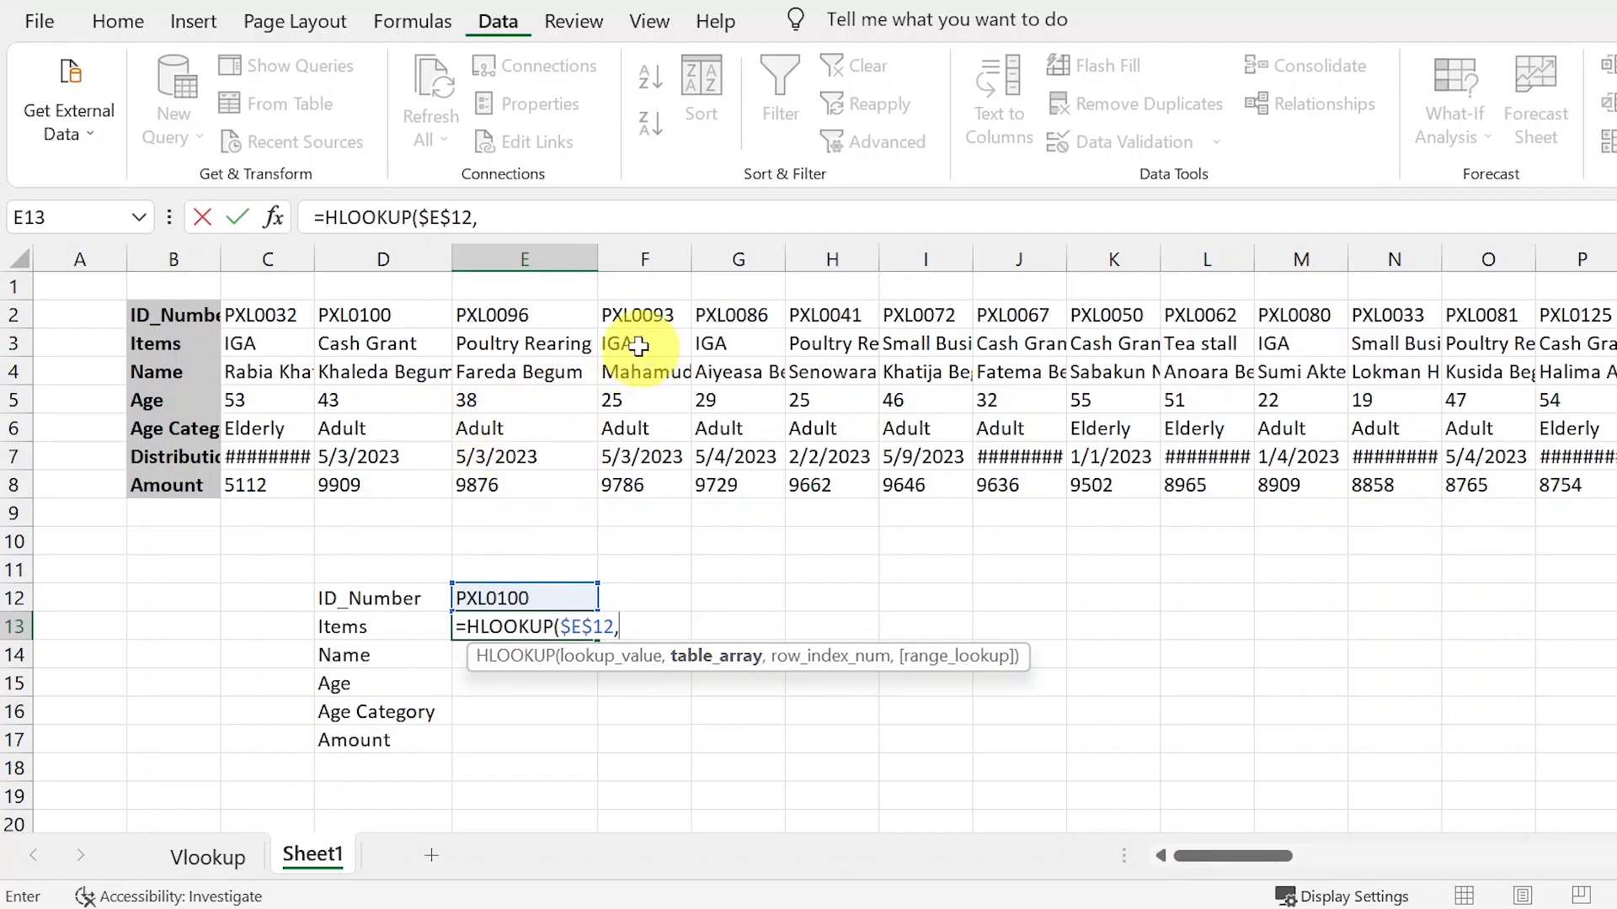
Complete the E13 formula with table rows $2:$8, row index 2 and 0 for an exact match.
drag(2, 316, 3, 488)
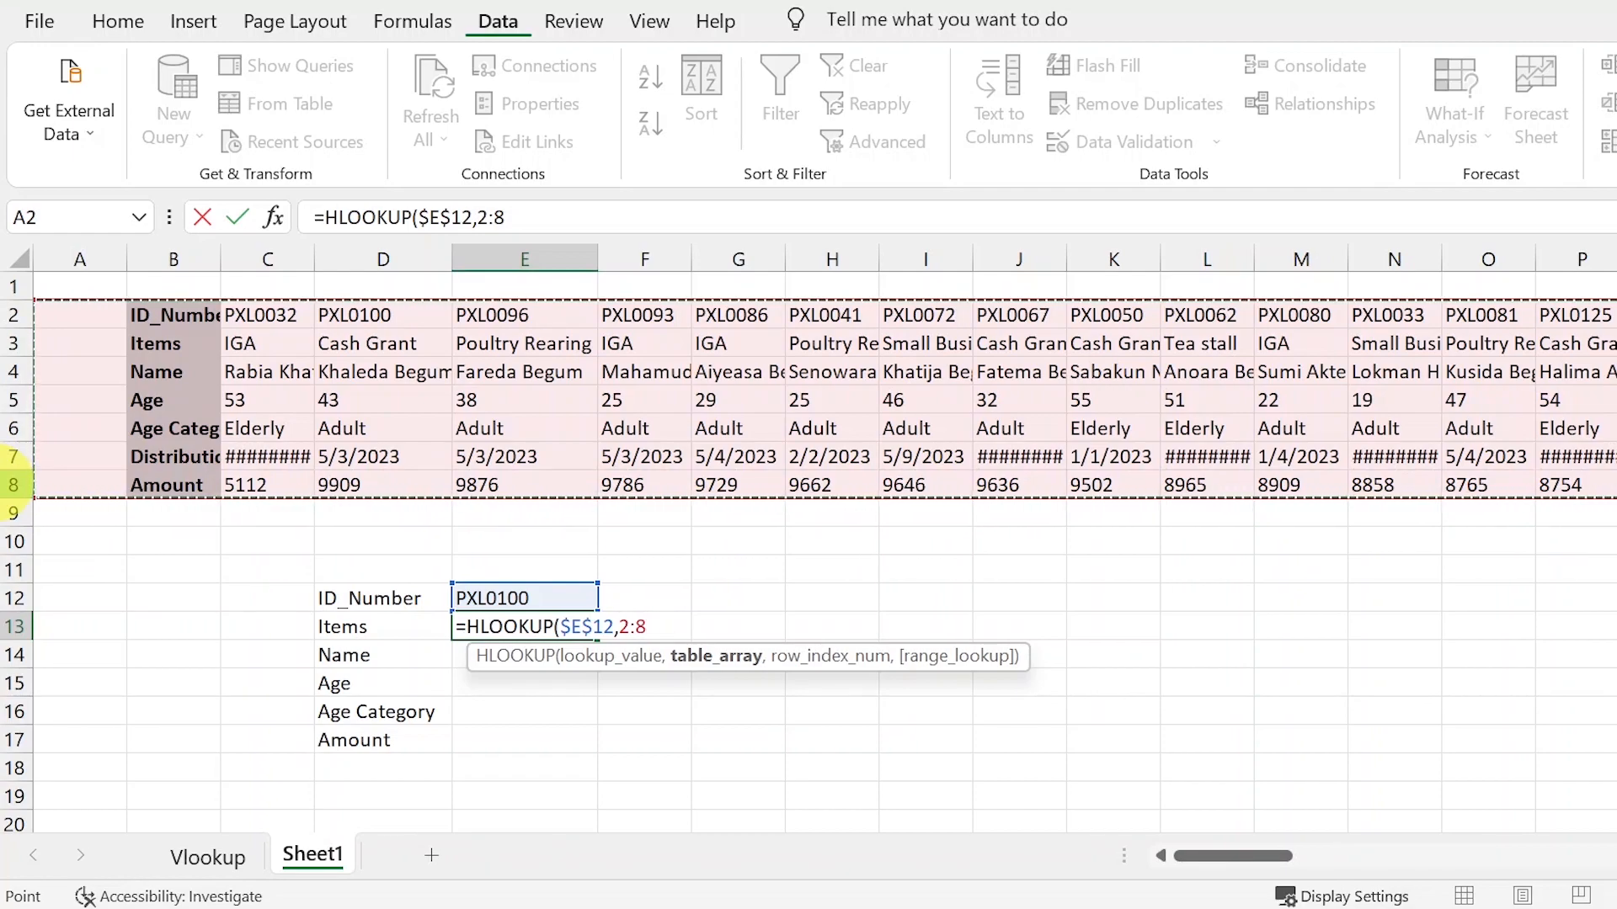
key(F4)
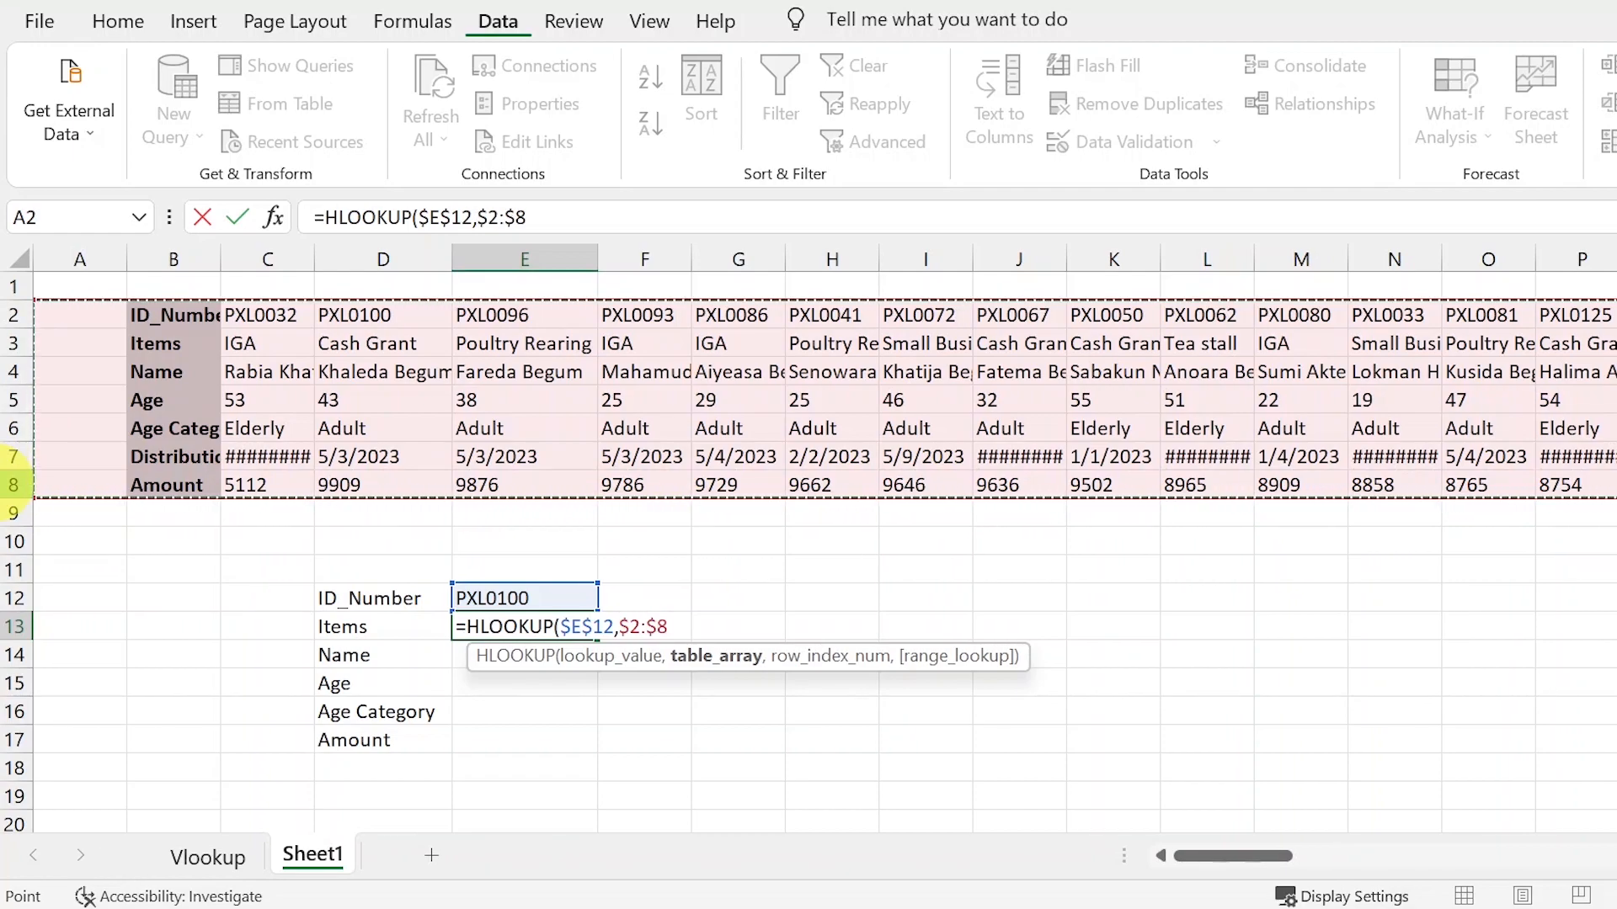
text(,2)
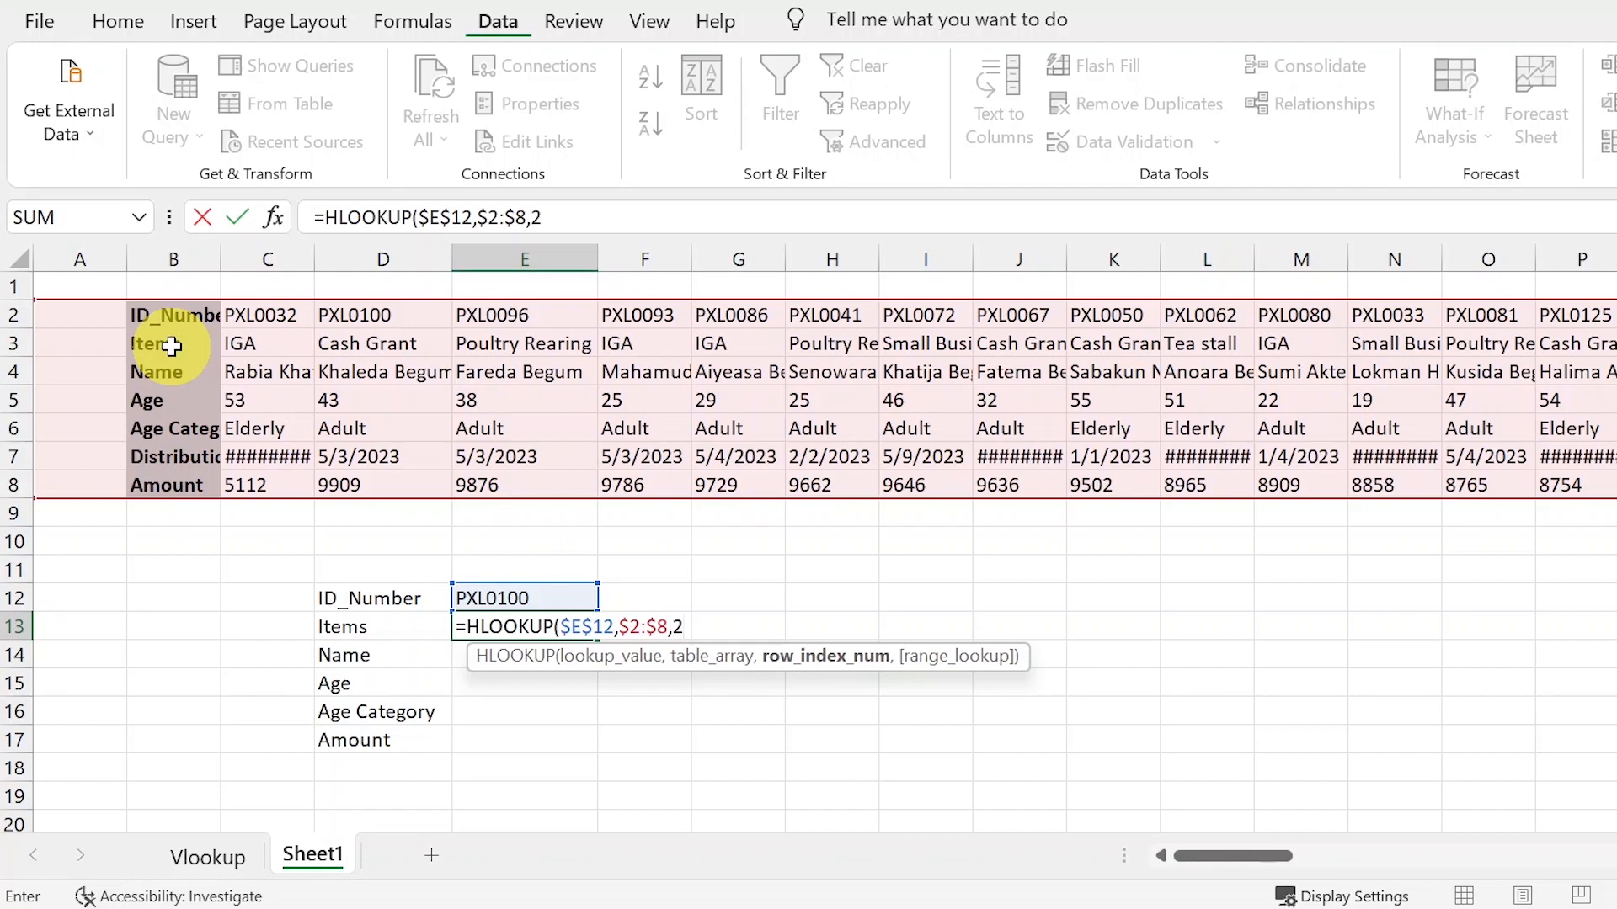
text(,)
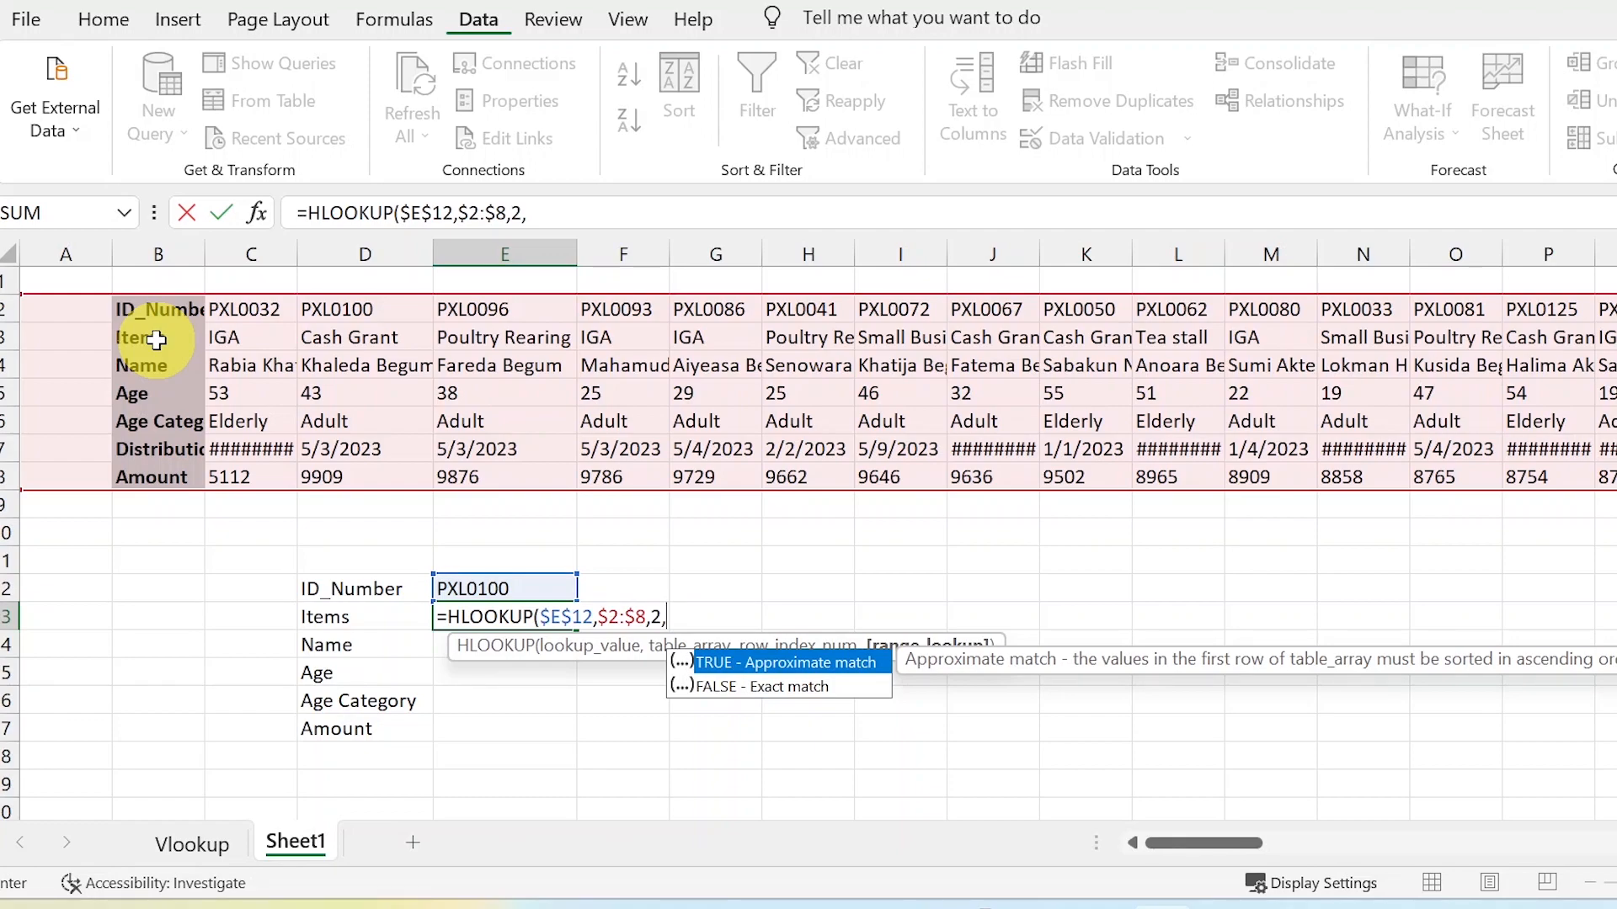
text(0)
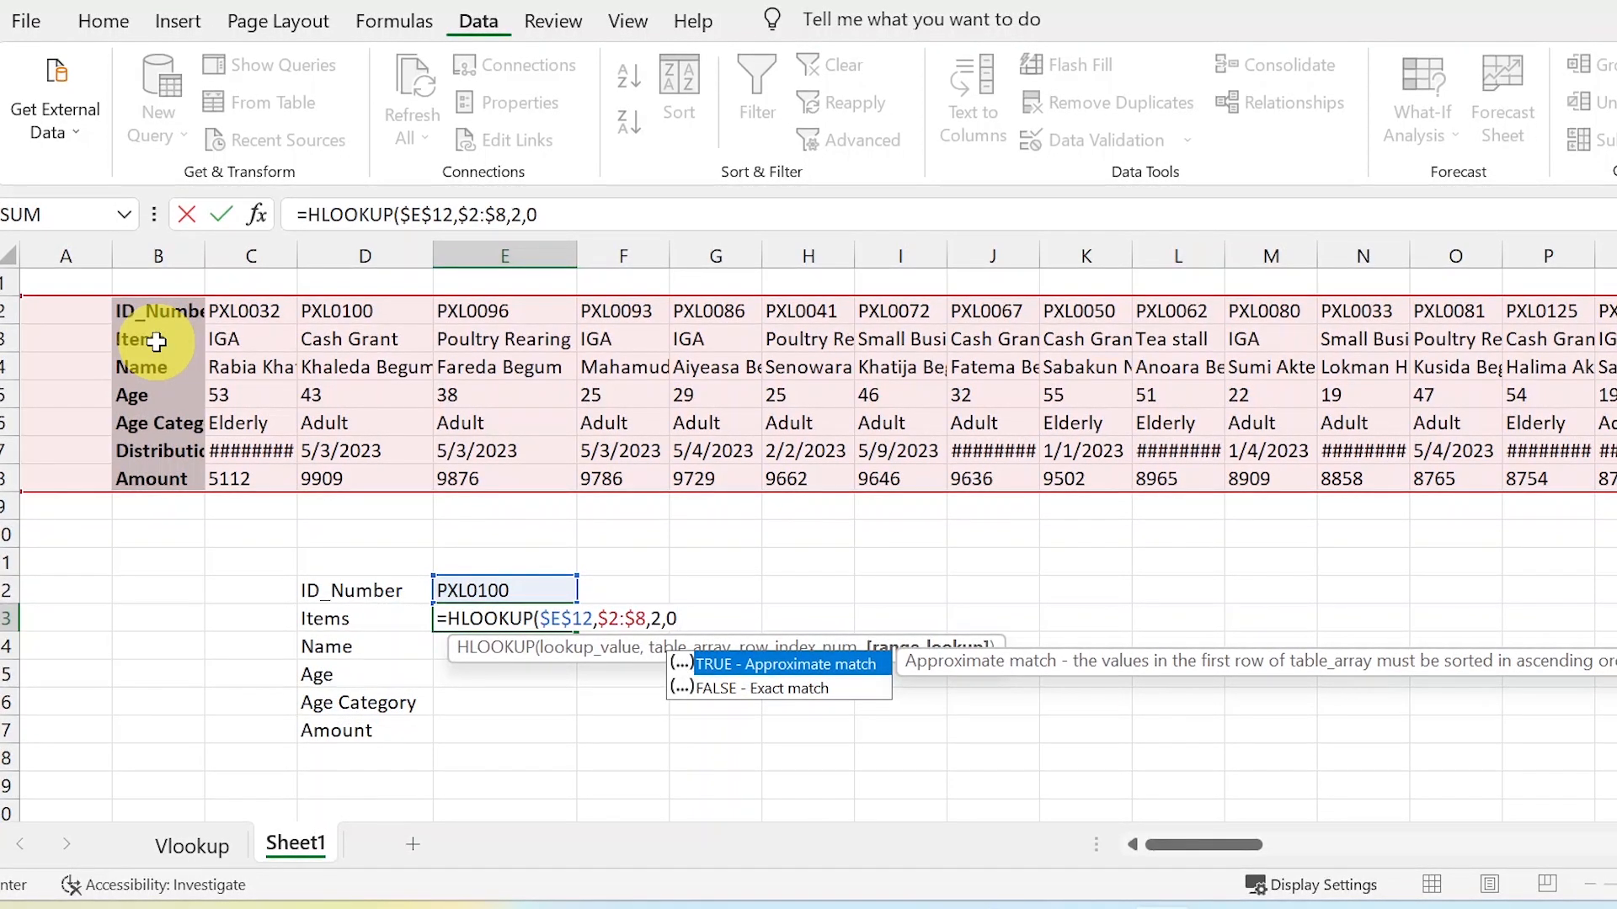
text())
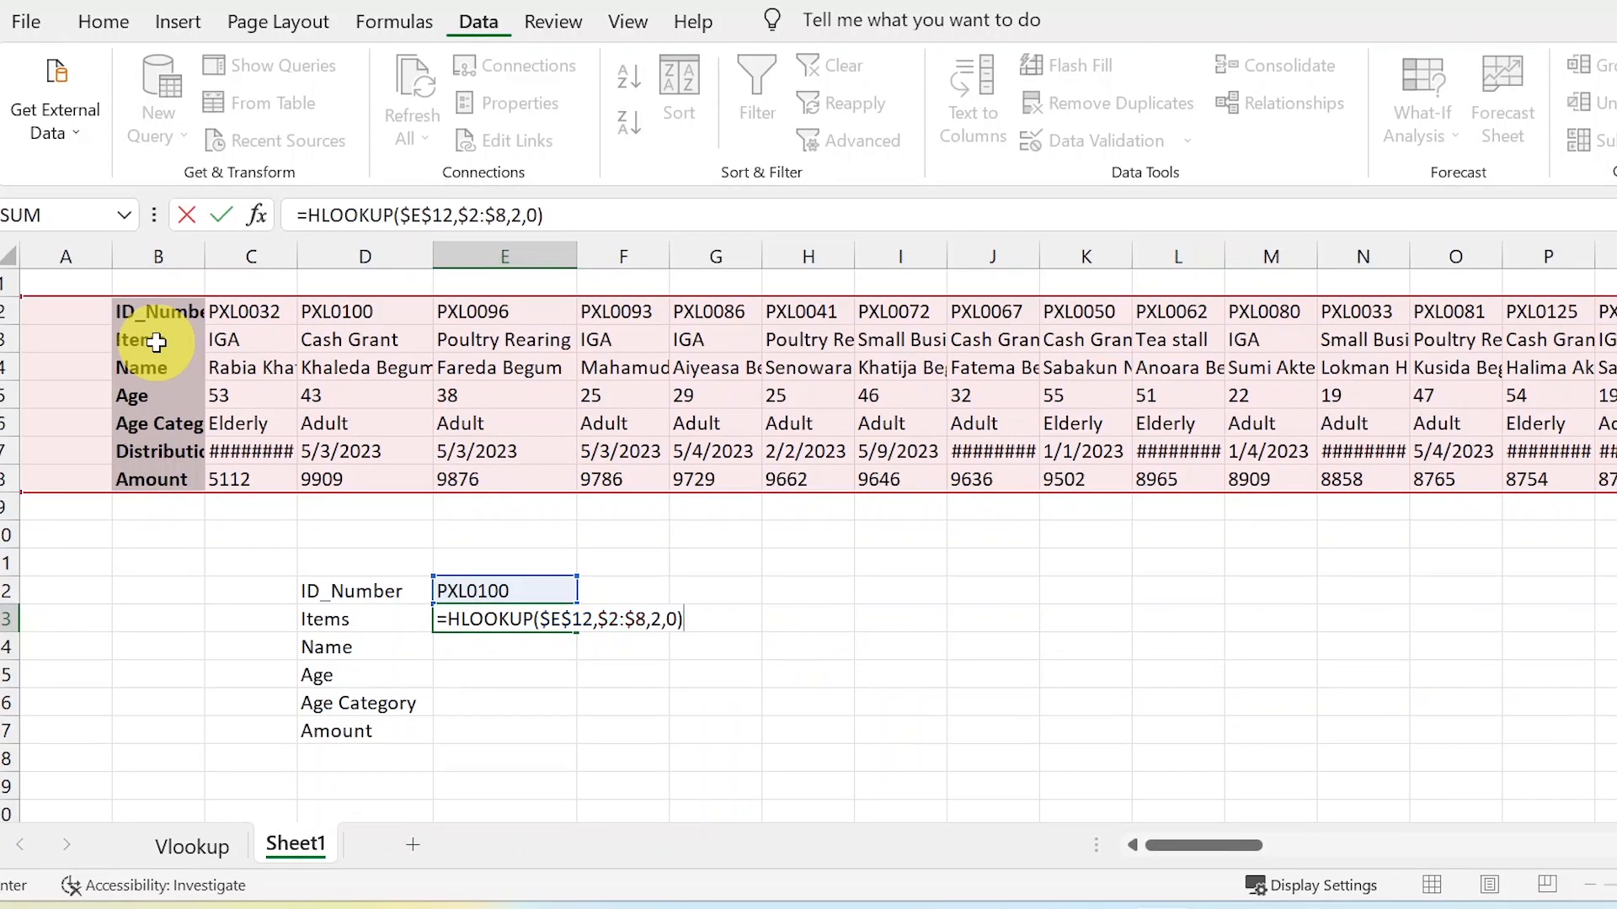
key(Return)
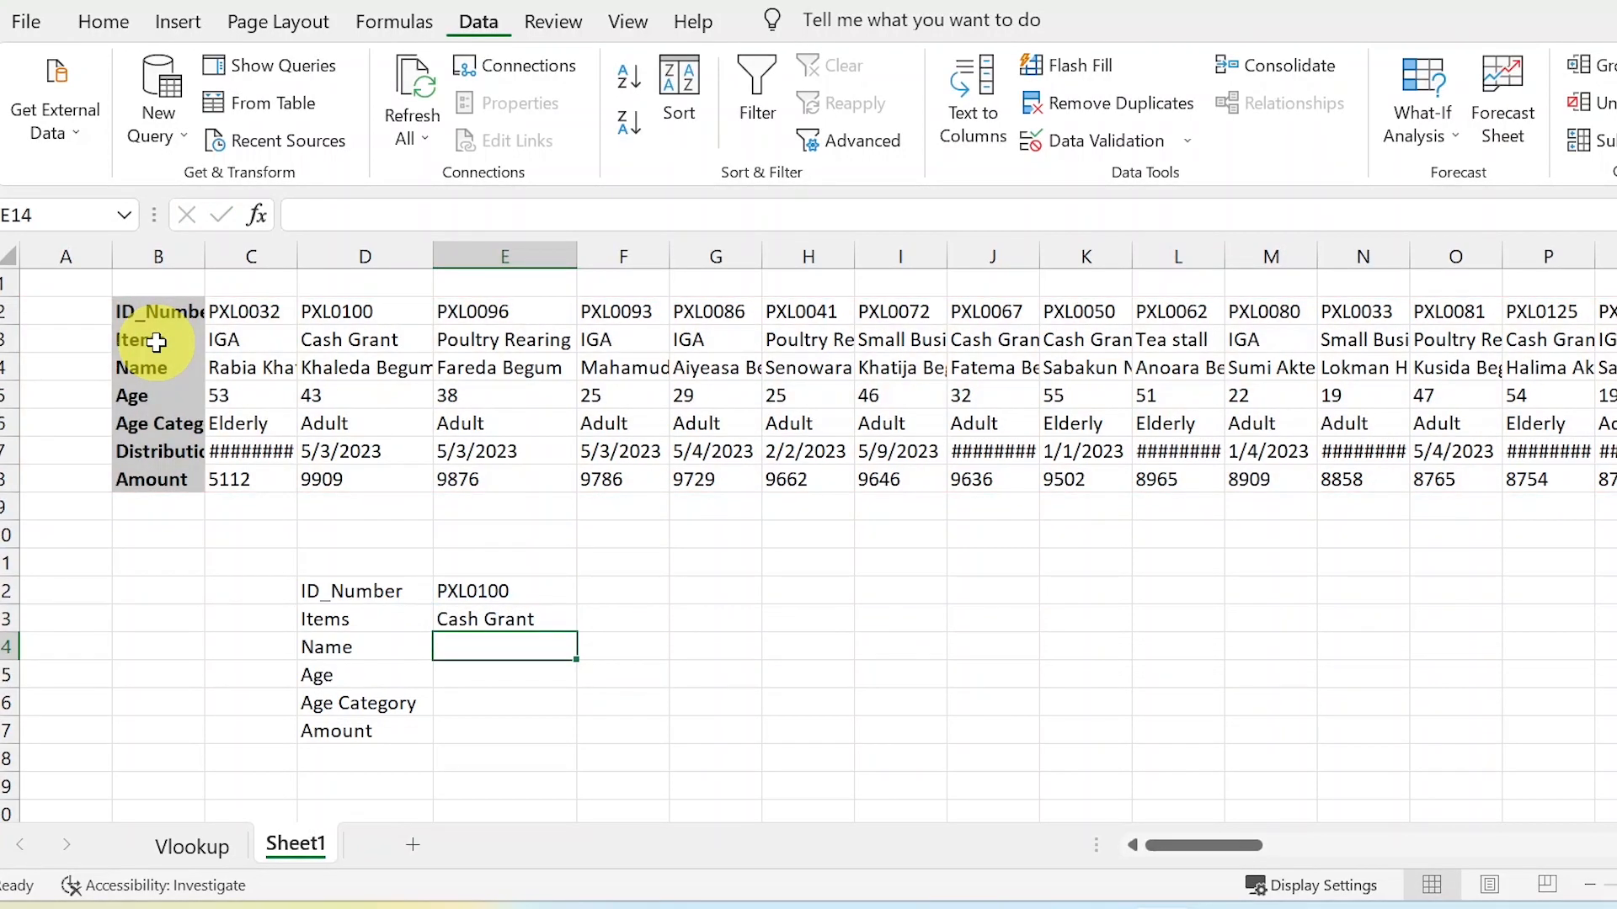
click(531, 620)
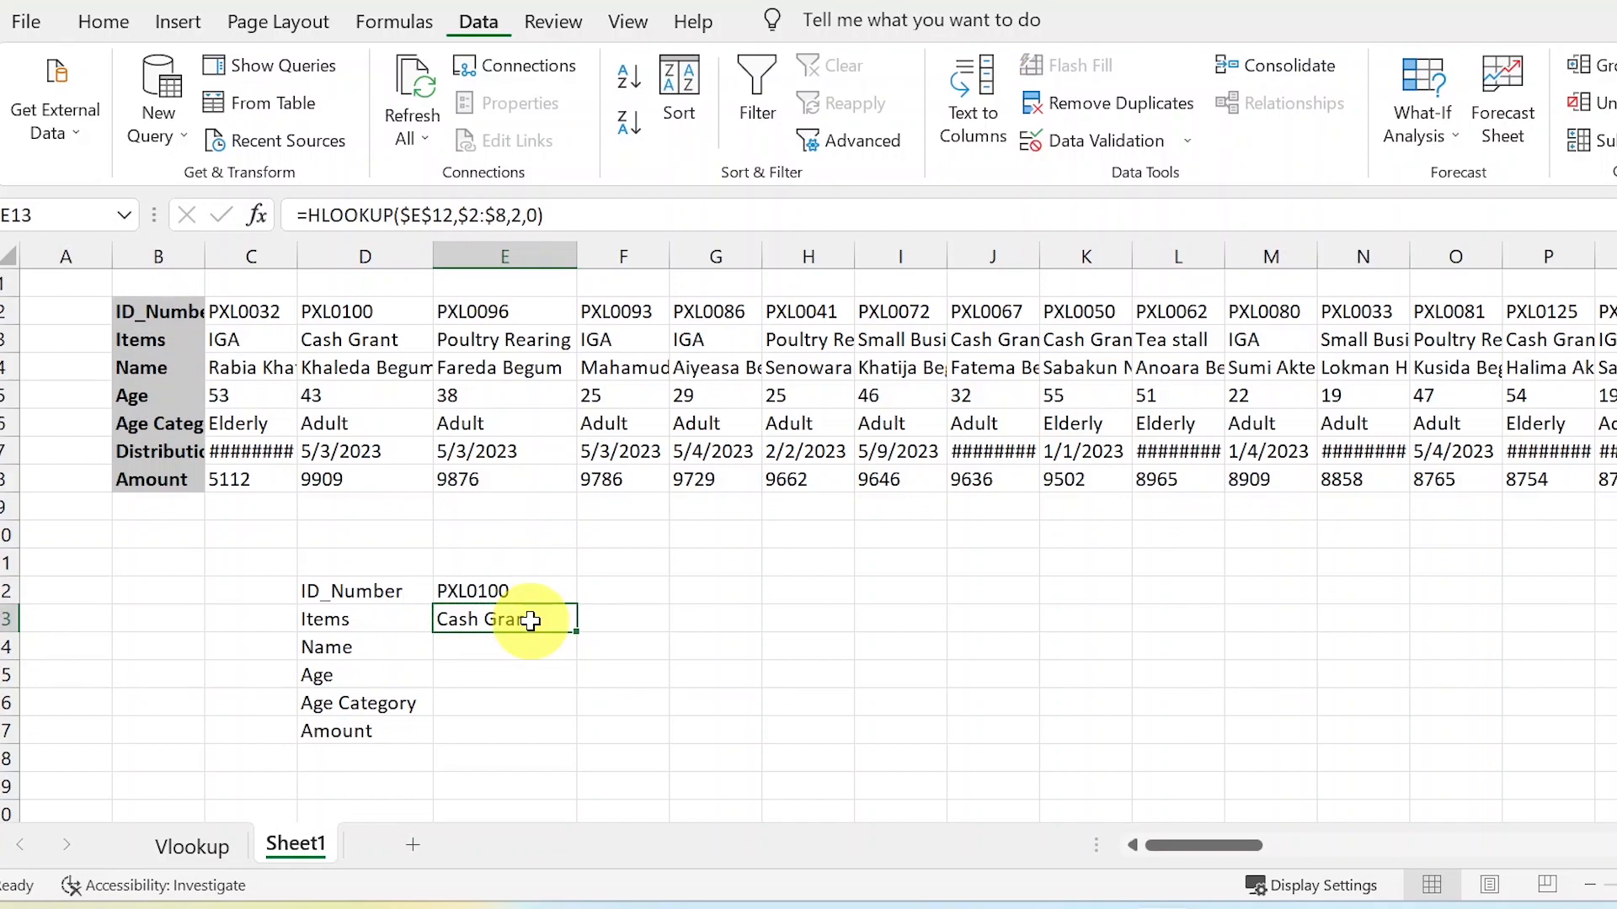
Enter 1 in cell A2 beside the ID_Number heading.
click(63, 312)
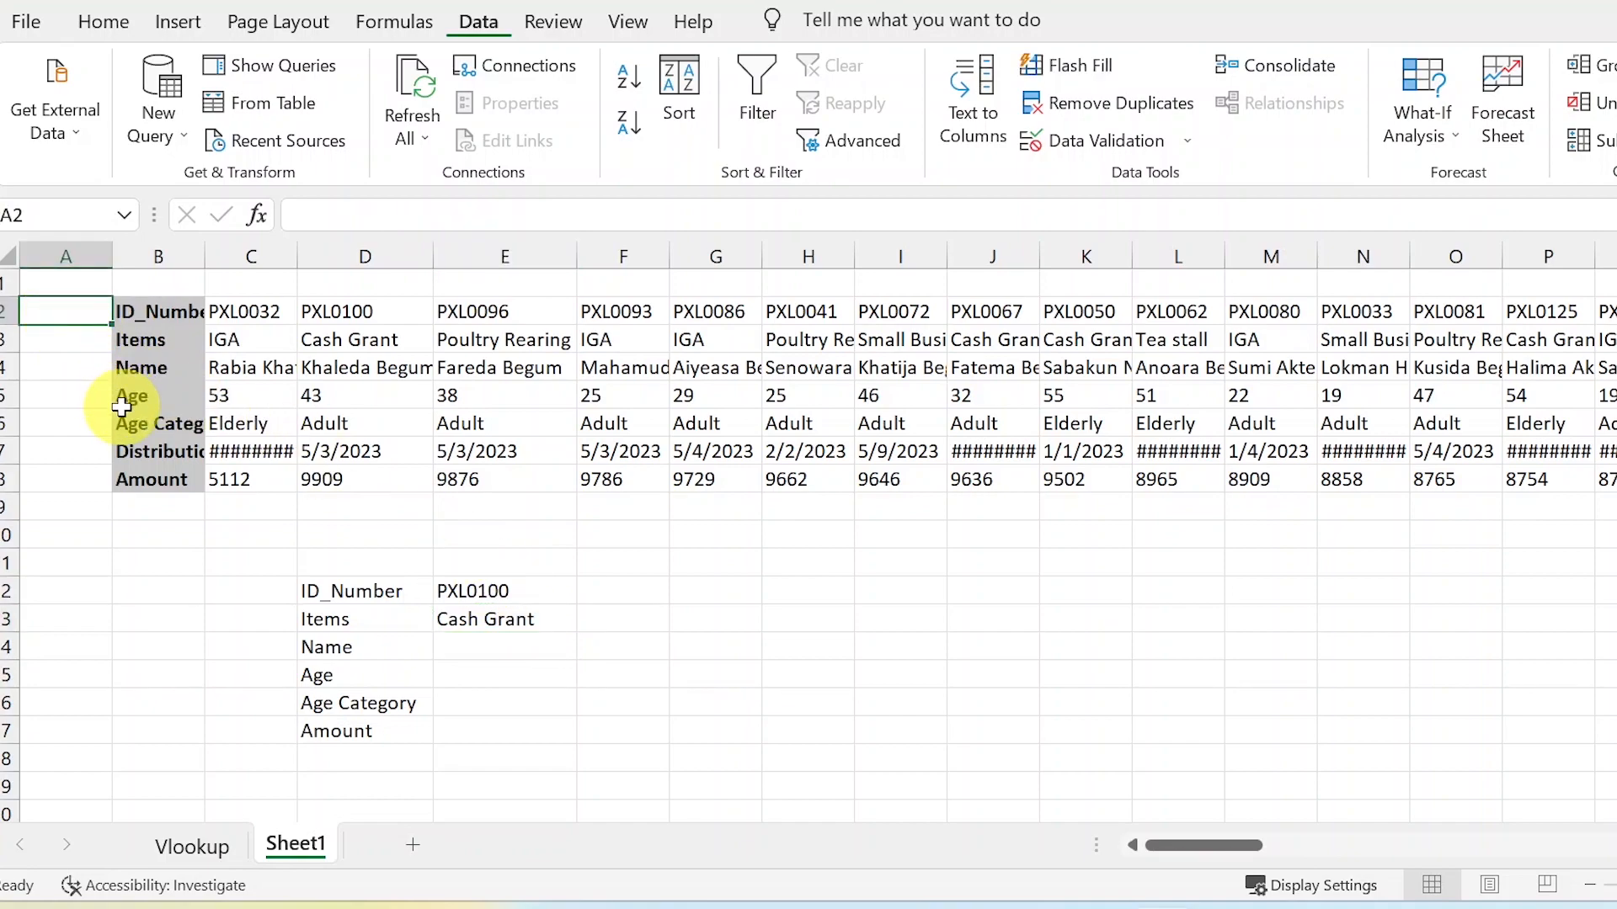
click(90, 367)
click(72, 310)
text(1)
key(ctrl+Return)
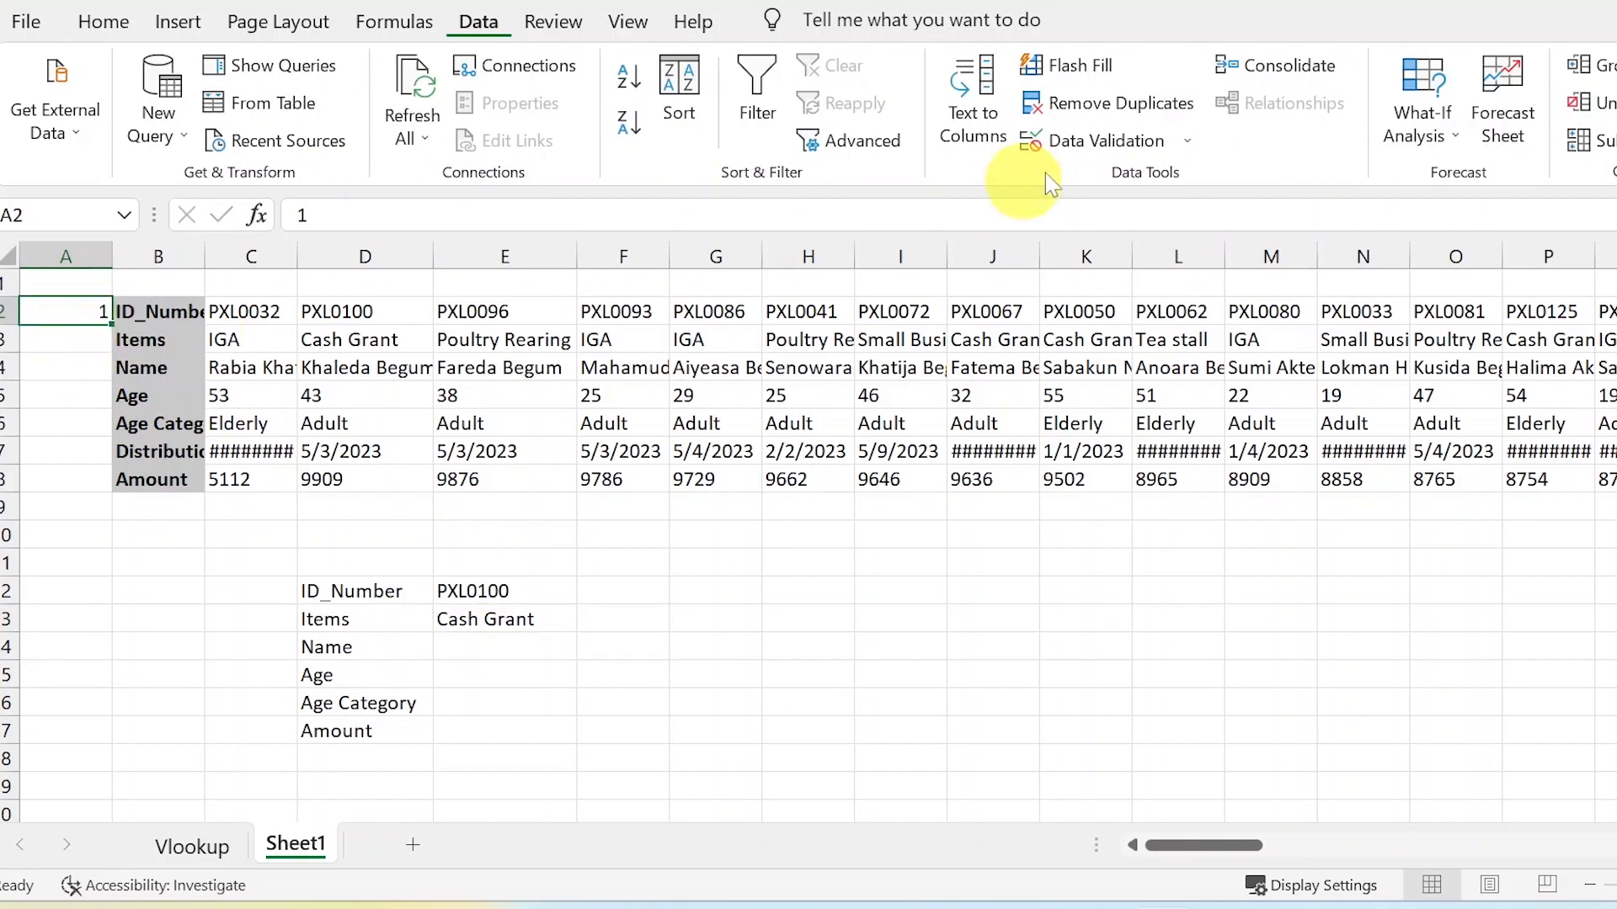
Fill a linear series down column A from A2 with step value 1 and stop value 7.
click(104, 22)
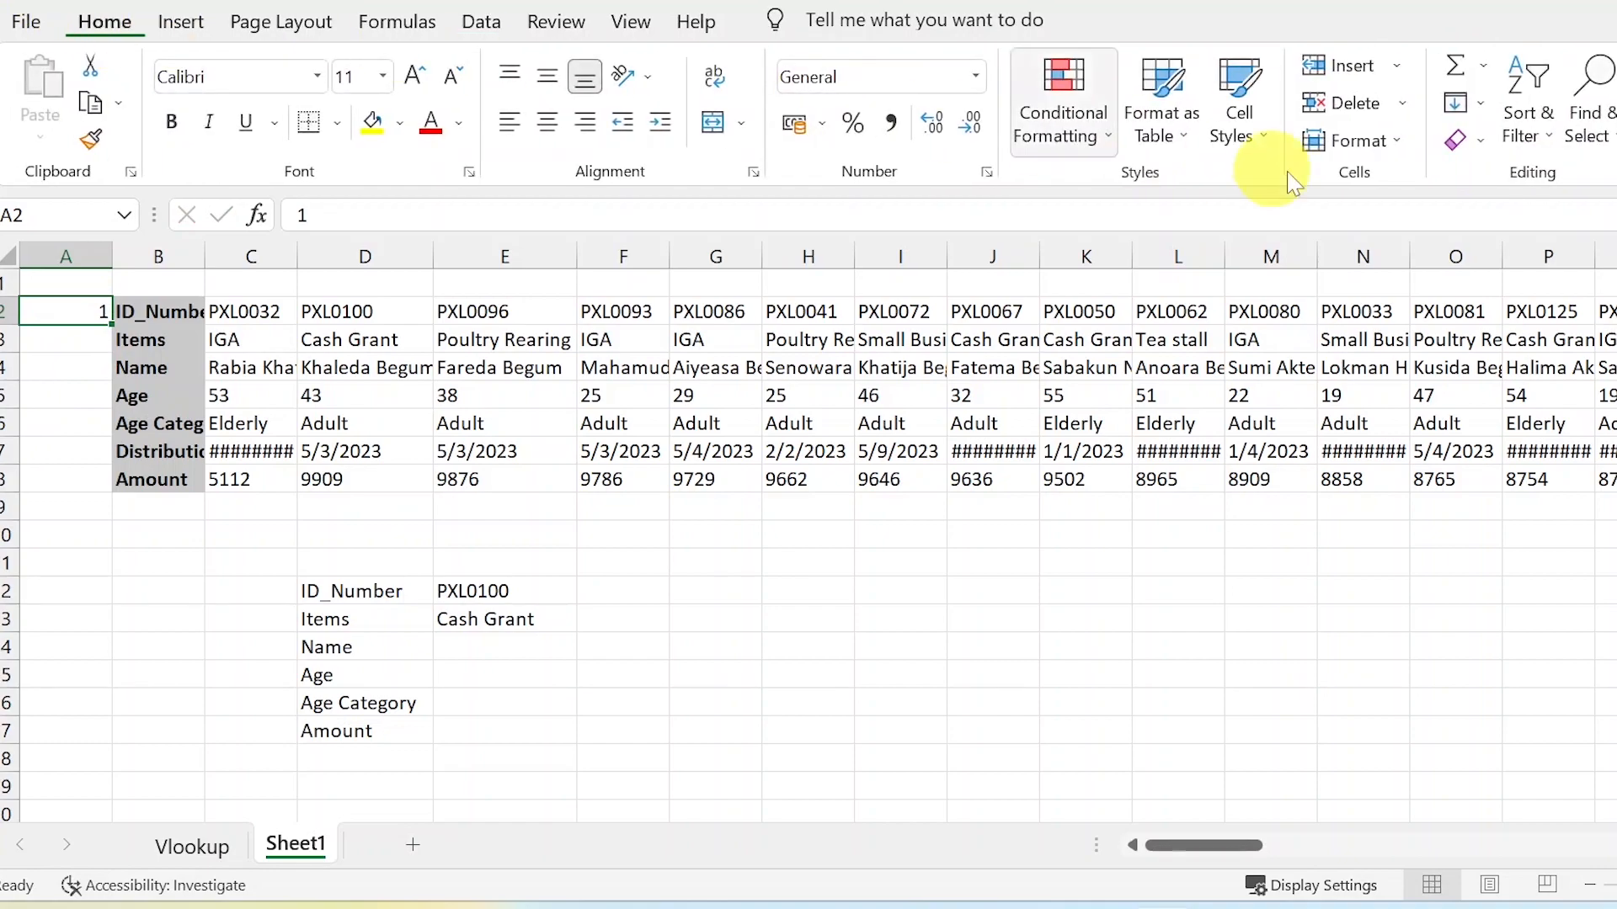
click(1467, 104)
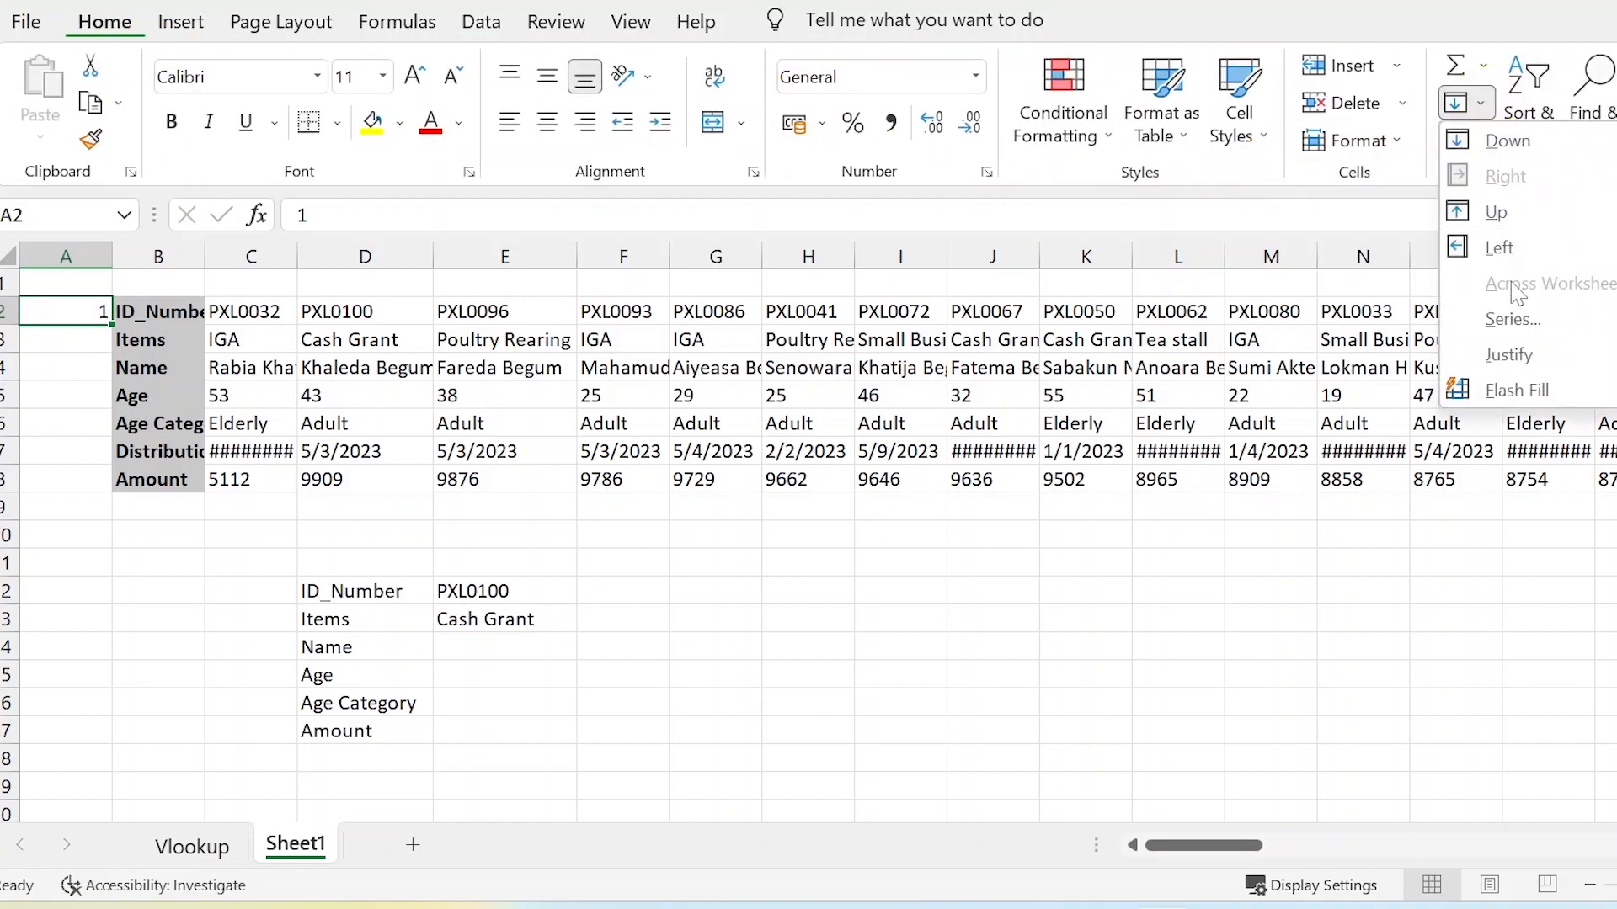
click(1513, 319)
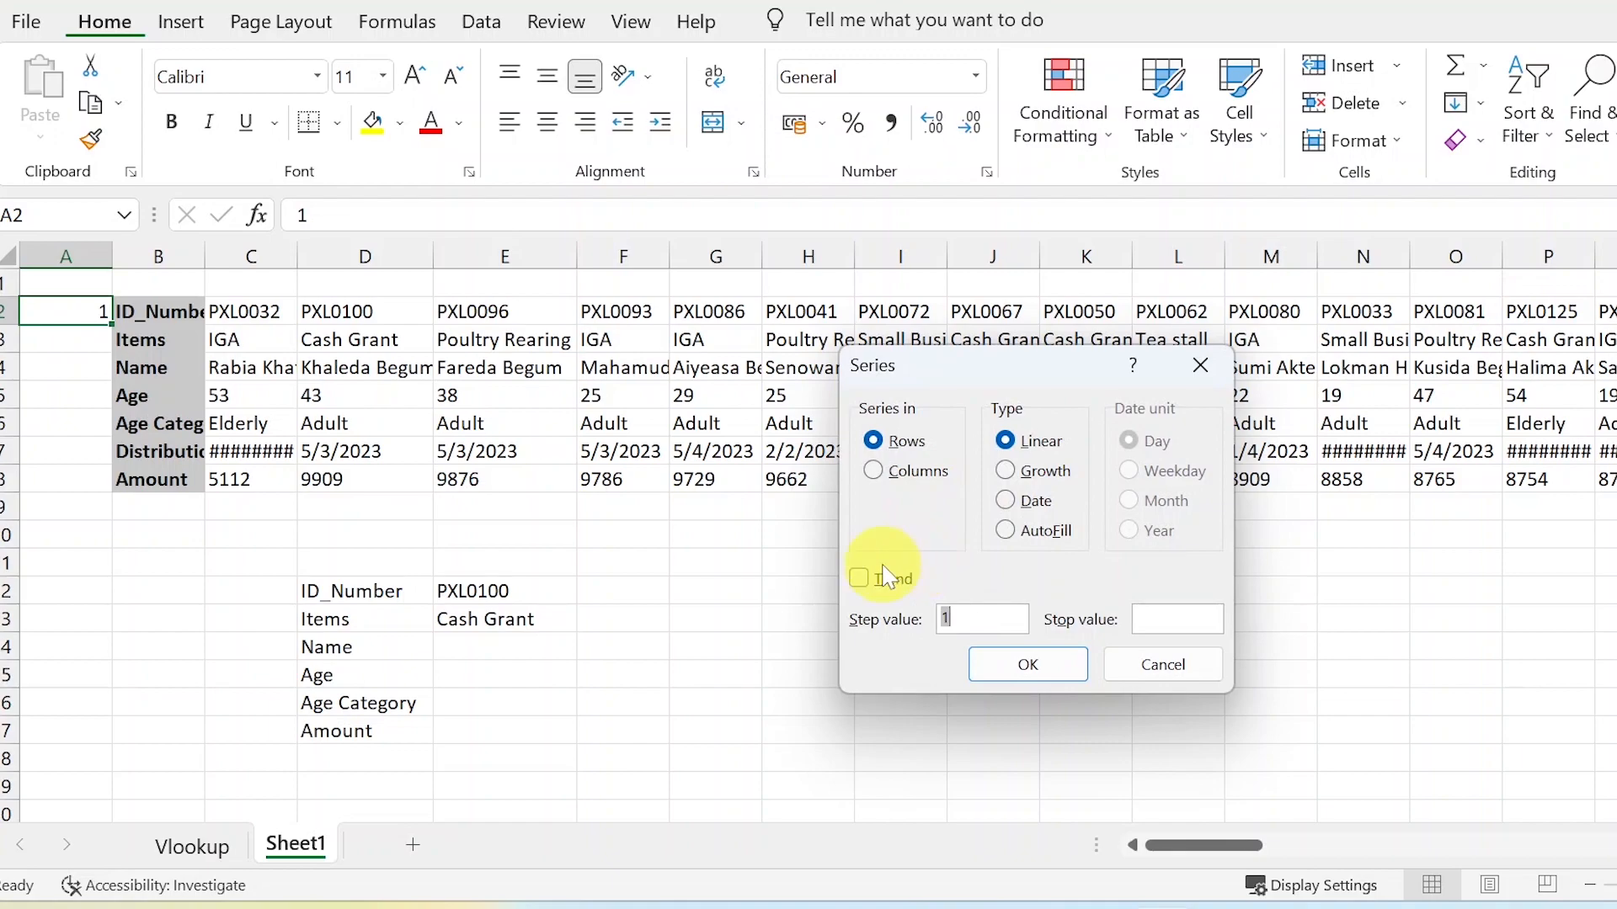
click(1140, 617)
text(7)
click(916, 482)
click(985, 665)
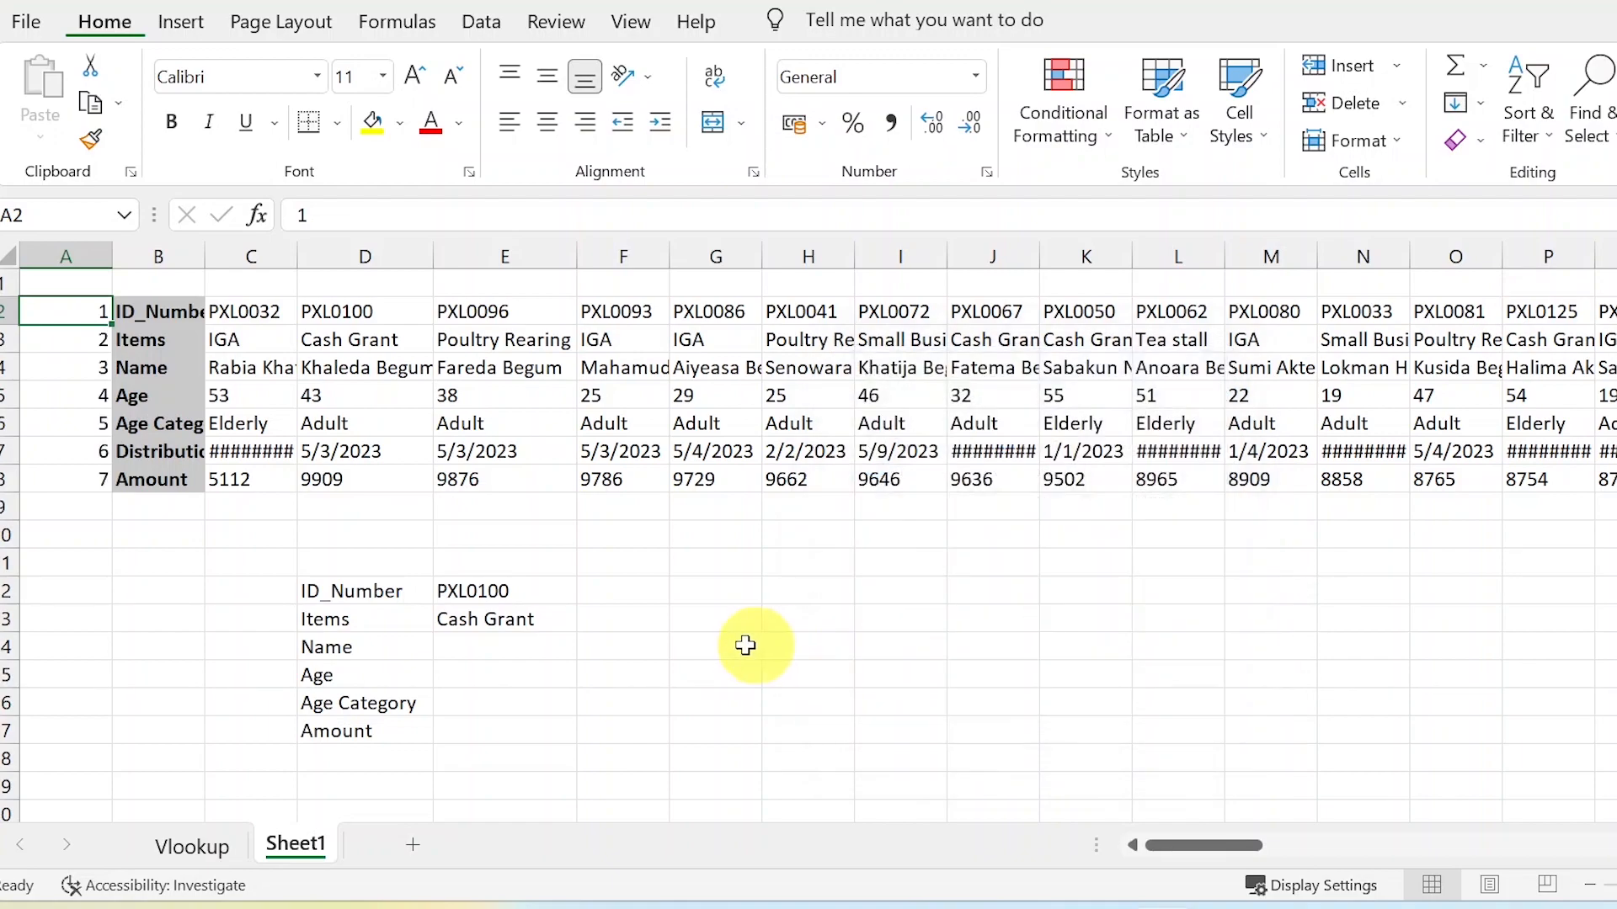
Set the row numbers in A2:A8 to middle vertical alignment and right horizontal alignment.
drag(109, 297, 72, 474)
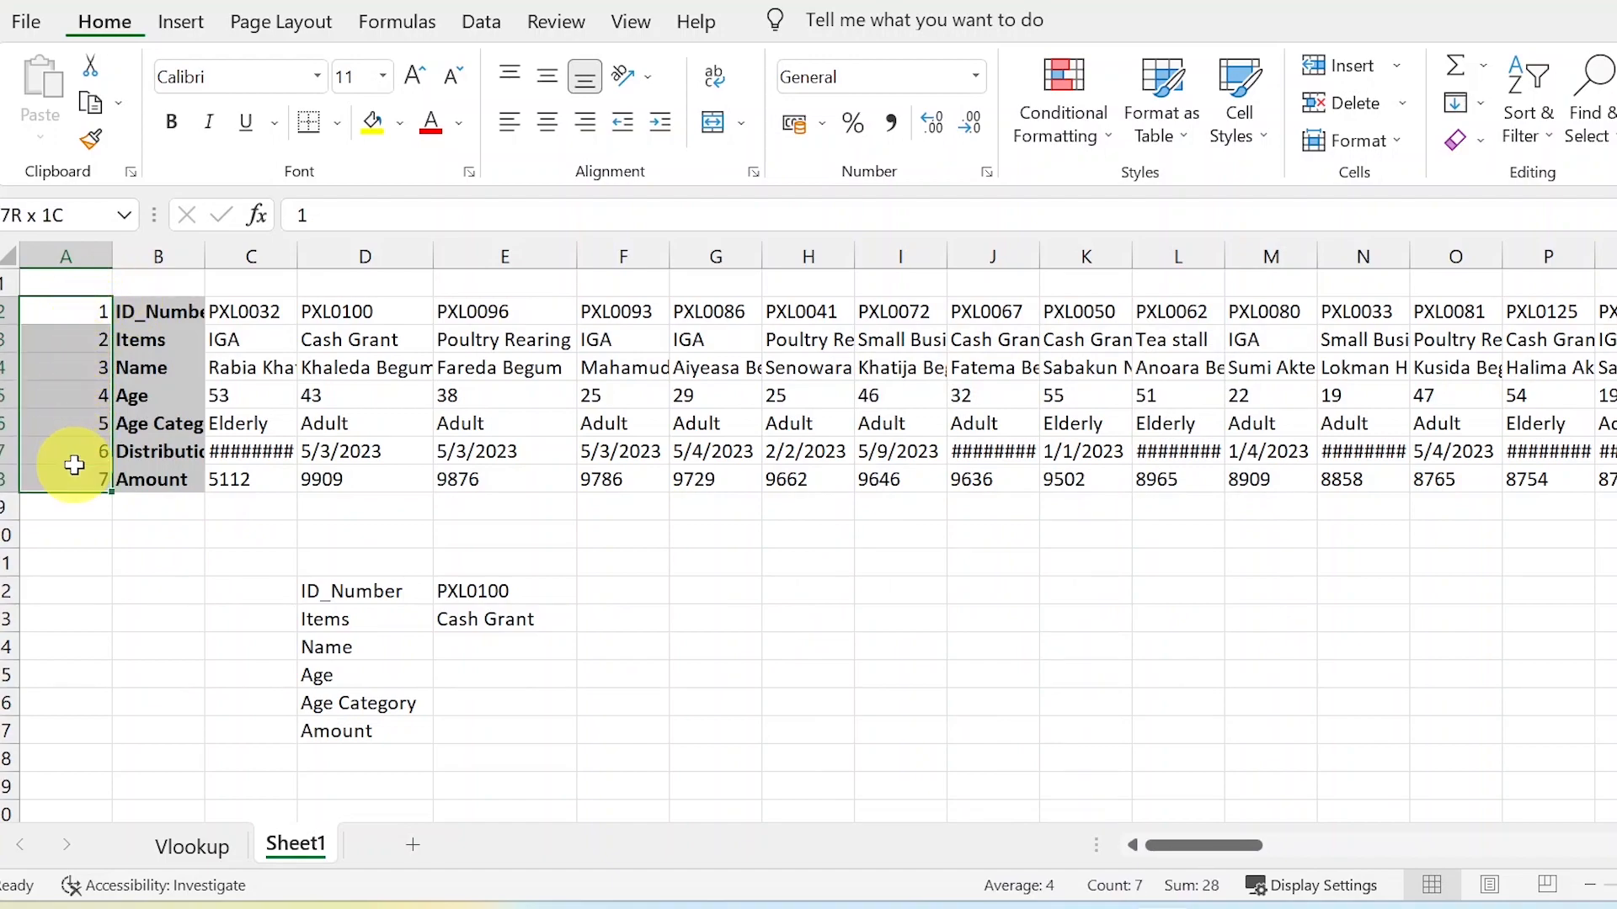
click(547, 77)
click(545, 120)
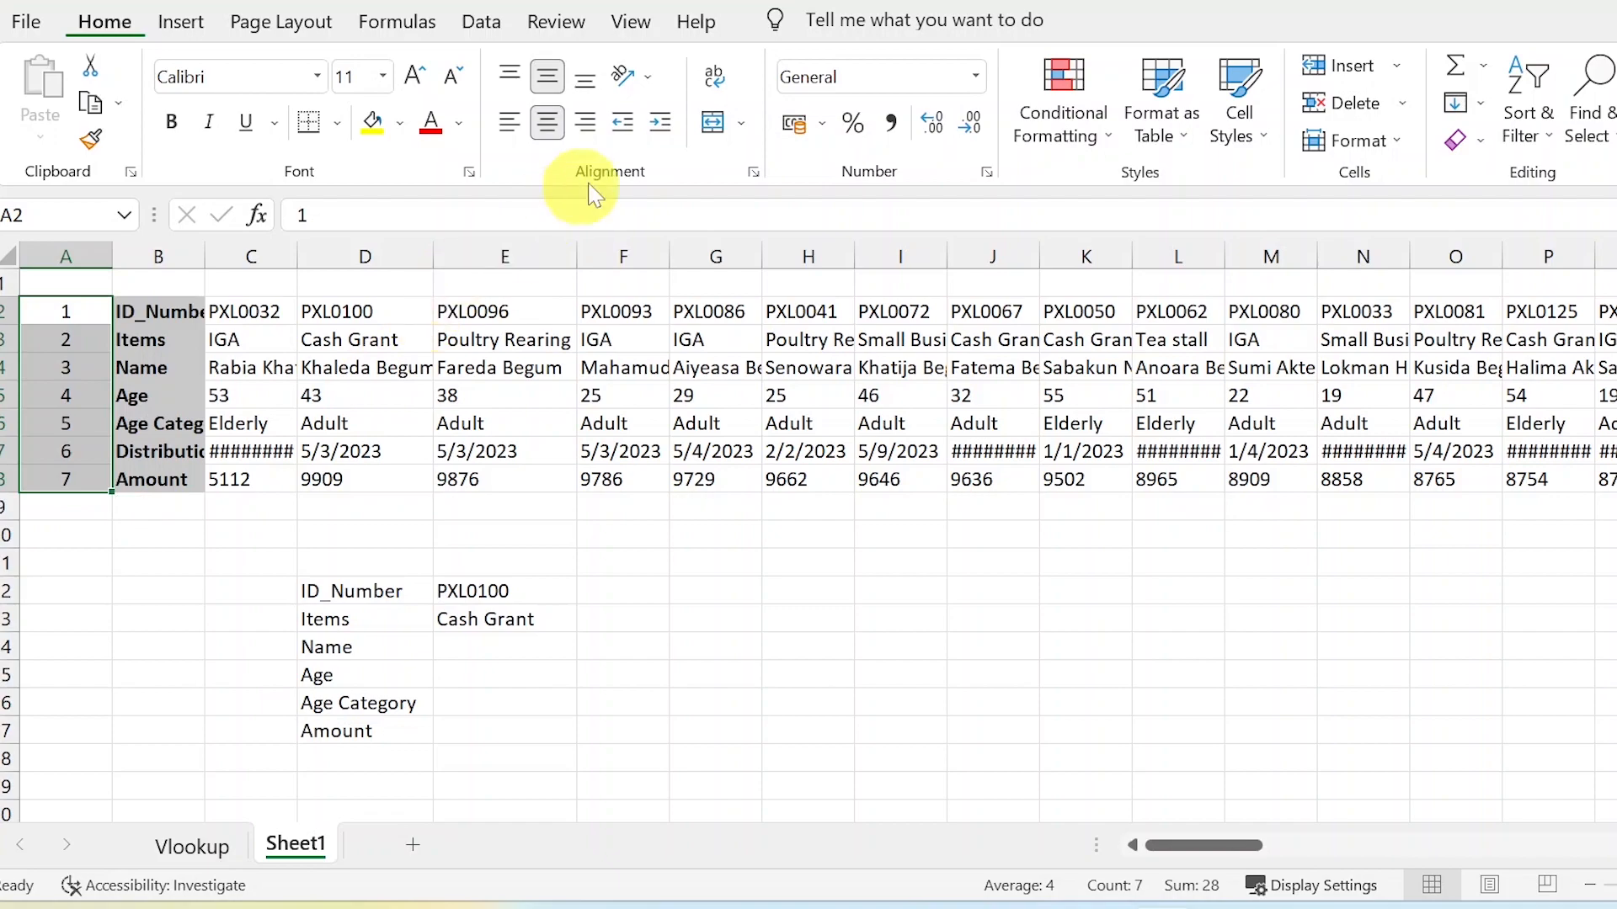
click(584, 122)
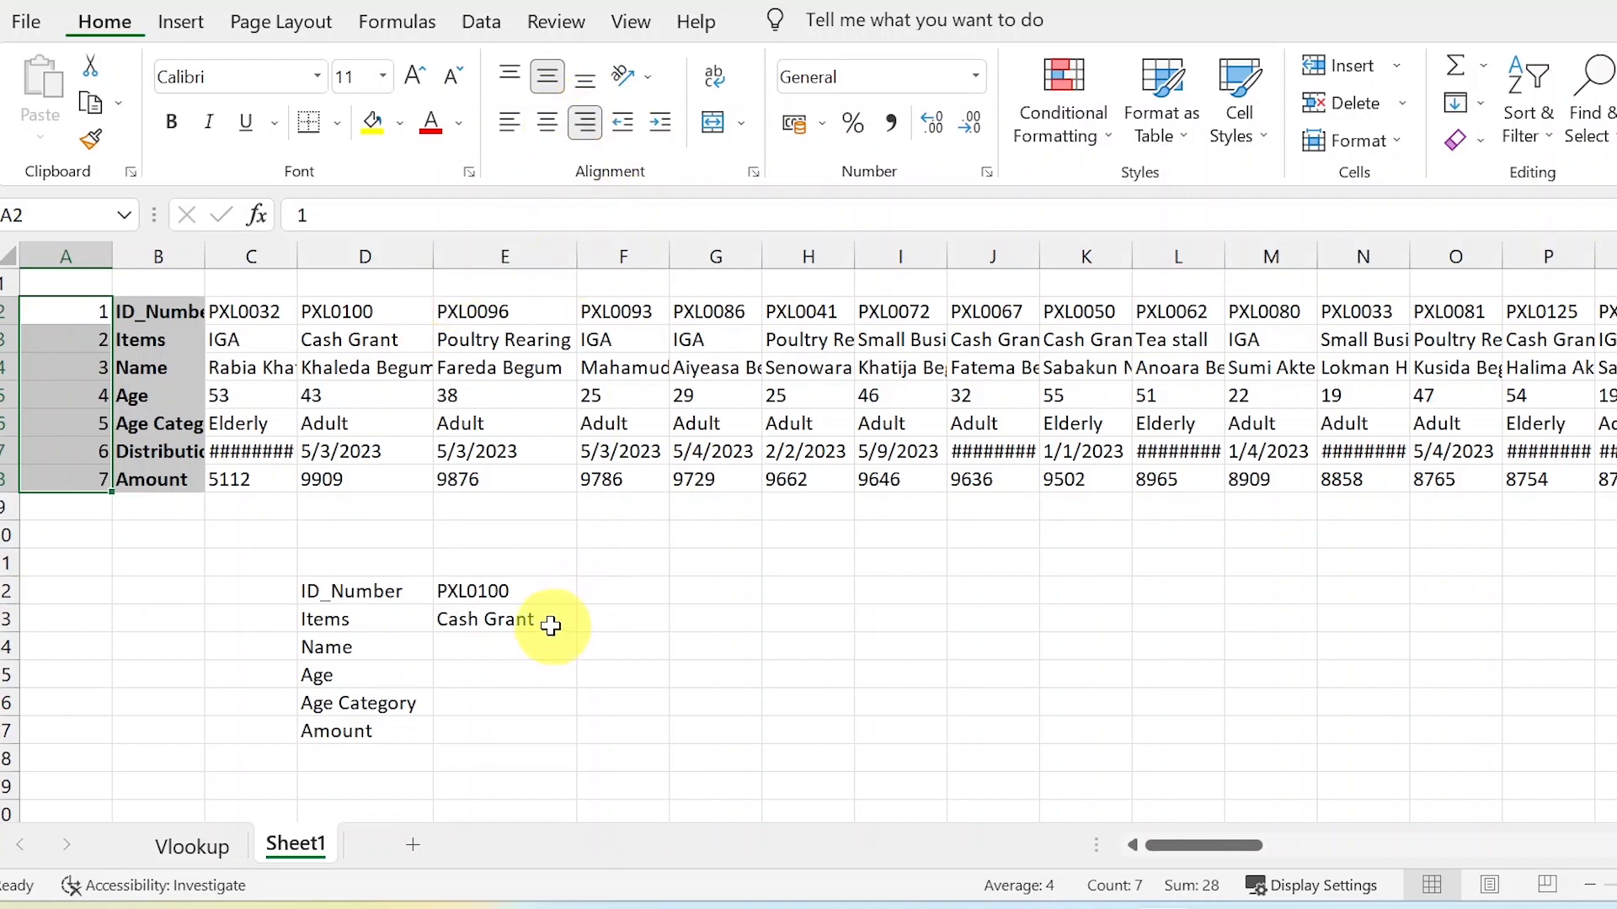
Copy the HLOOKUP formula from E13 down to E17 and set the row index in E14 to 3.
click(548, 620)
drag(576, 632, 552, 740)
click(506, 662)
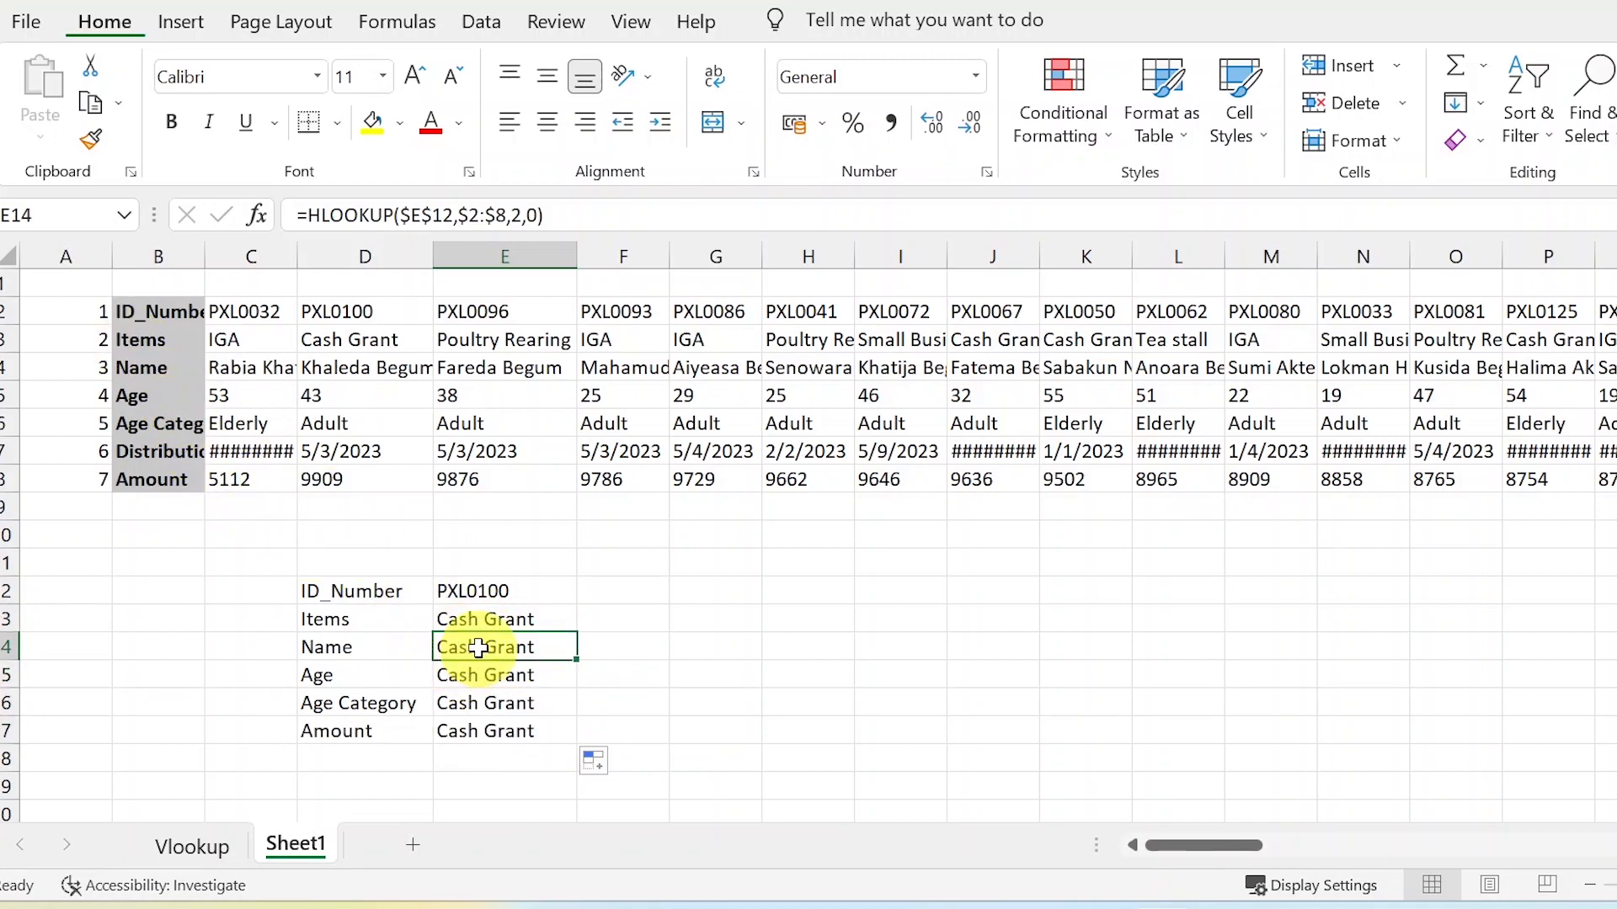
double_click(478, 648)
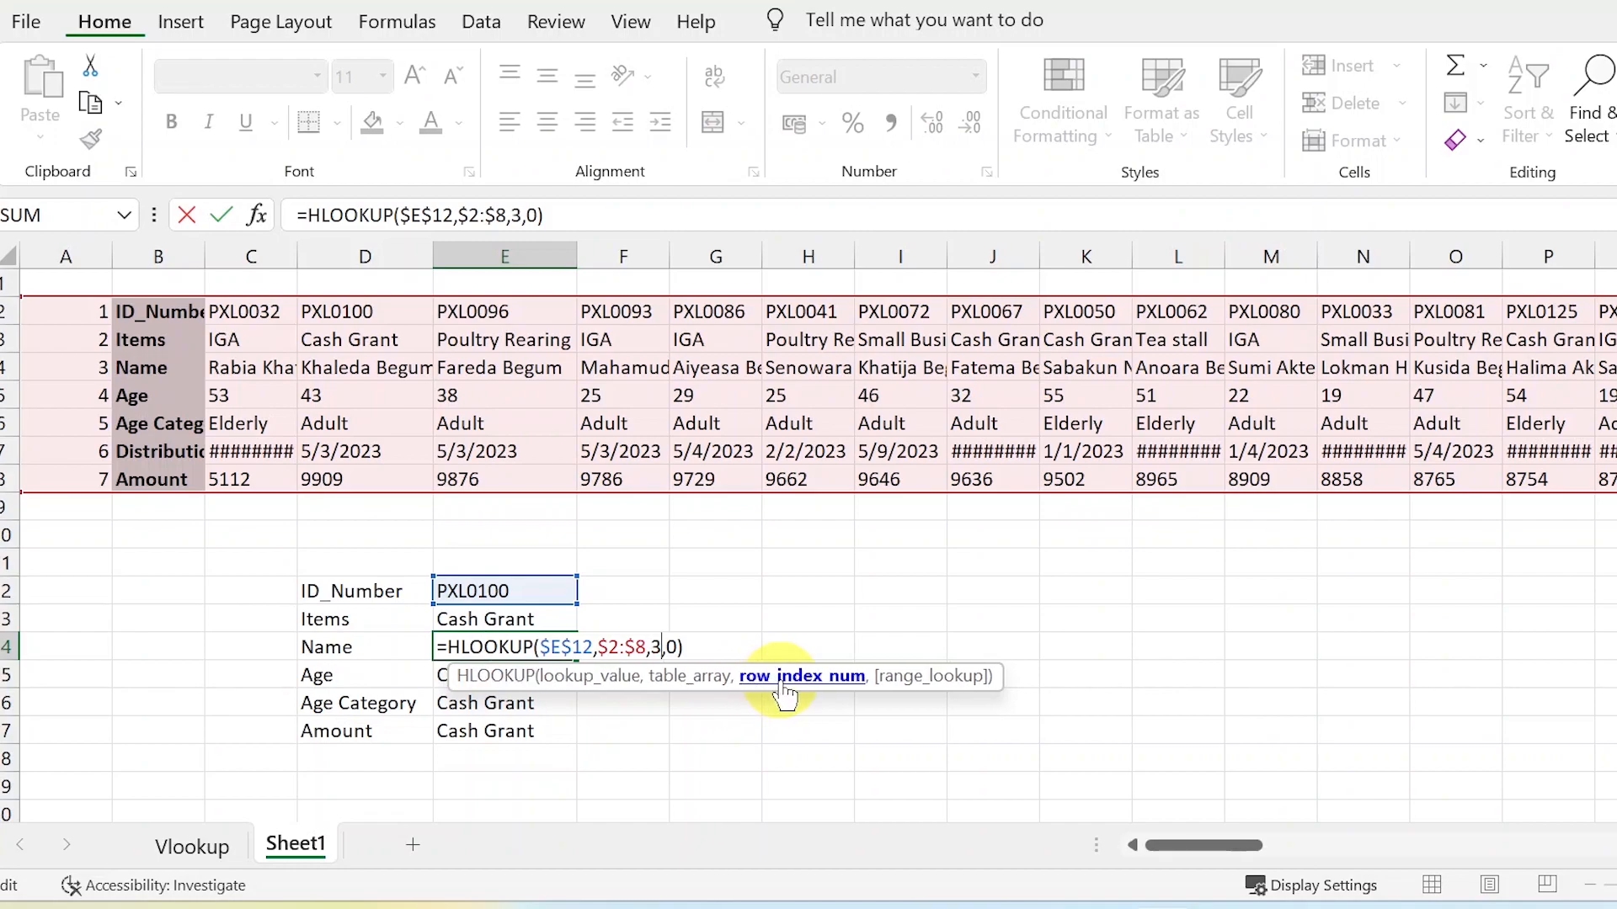
key(Return)
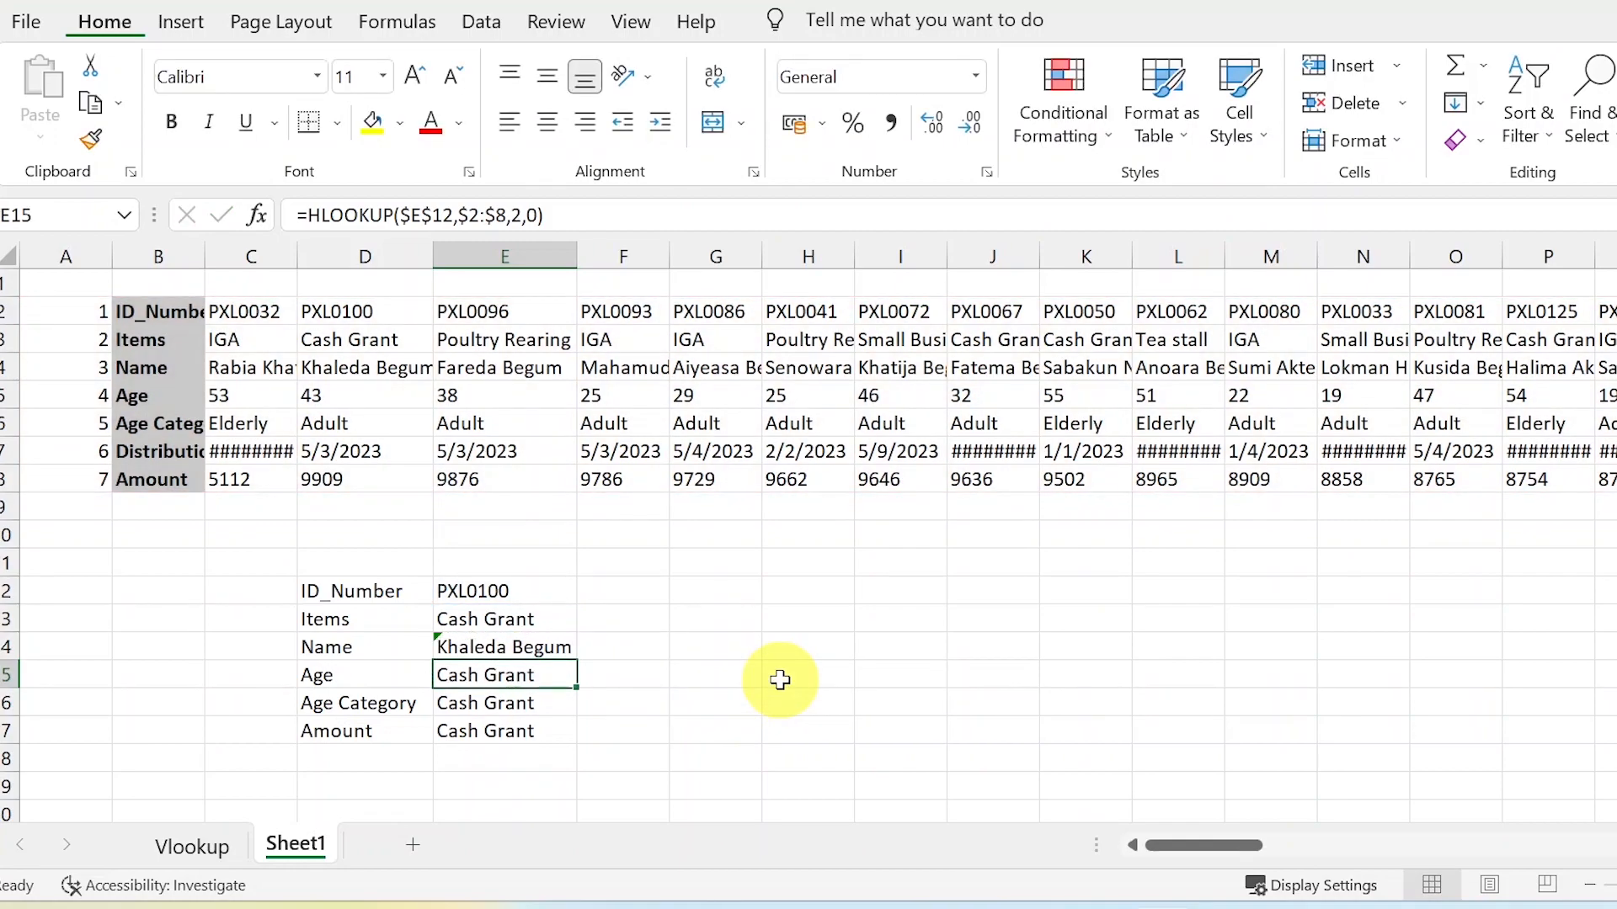
Set the HLOOKUP row index to 4 in E15 for Age and to 5 in E16 for Age Category.
double_click(522, 677)
click(789, 712)
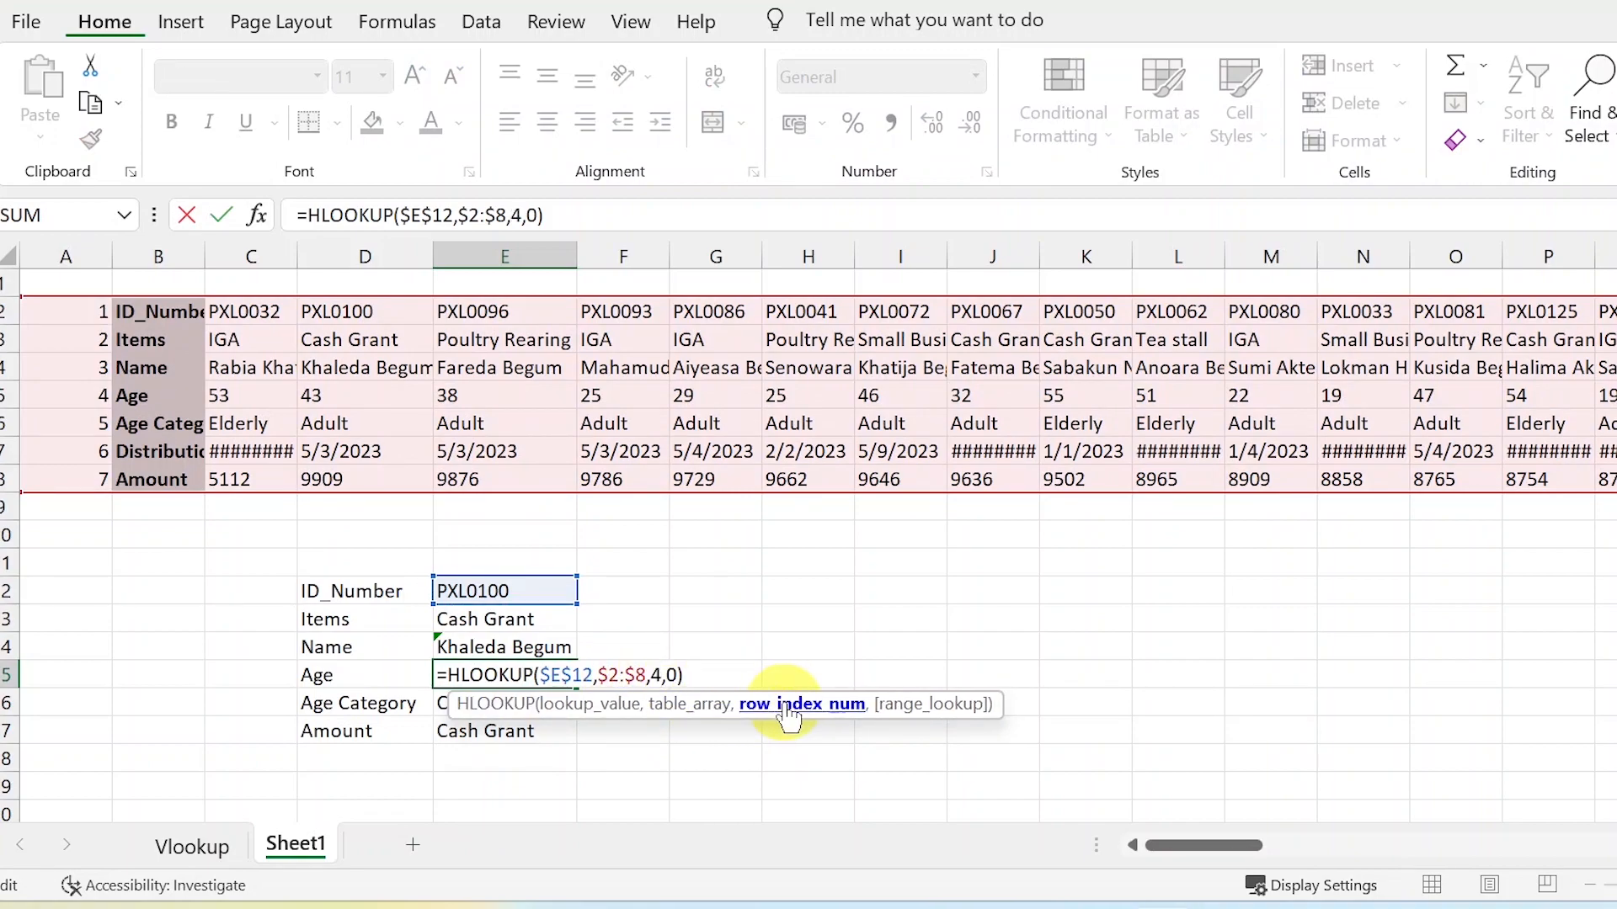
key(Return)
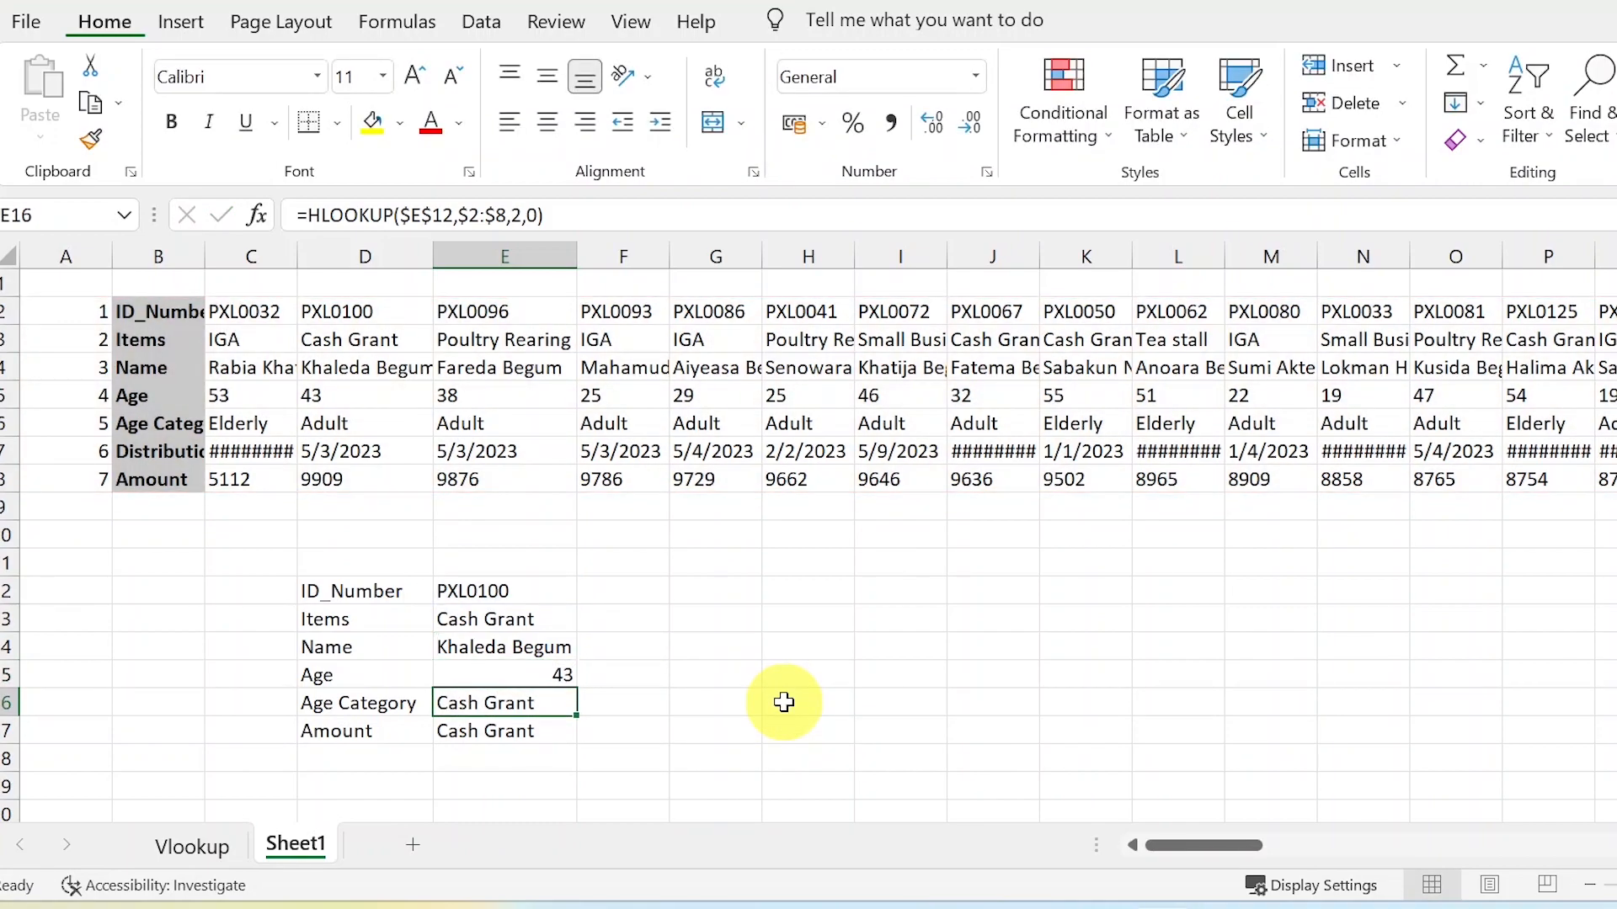
double_click(526, 706)
click(792, 733)
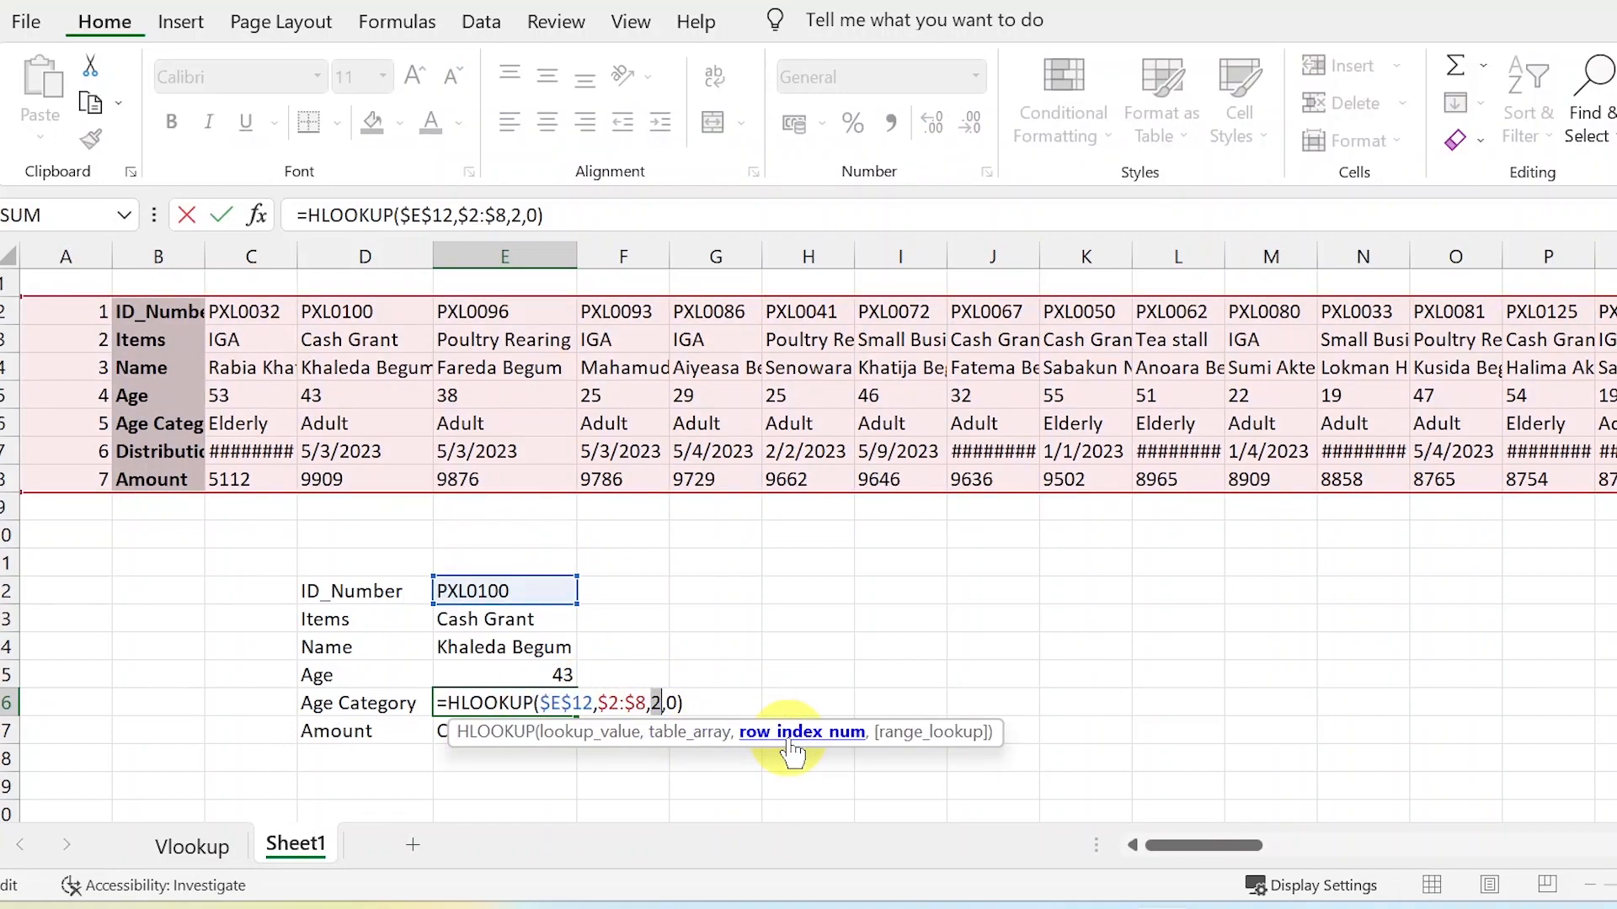
text(5)
key(Return)
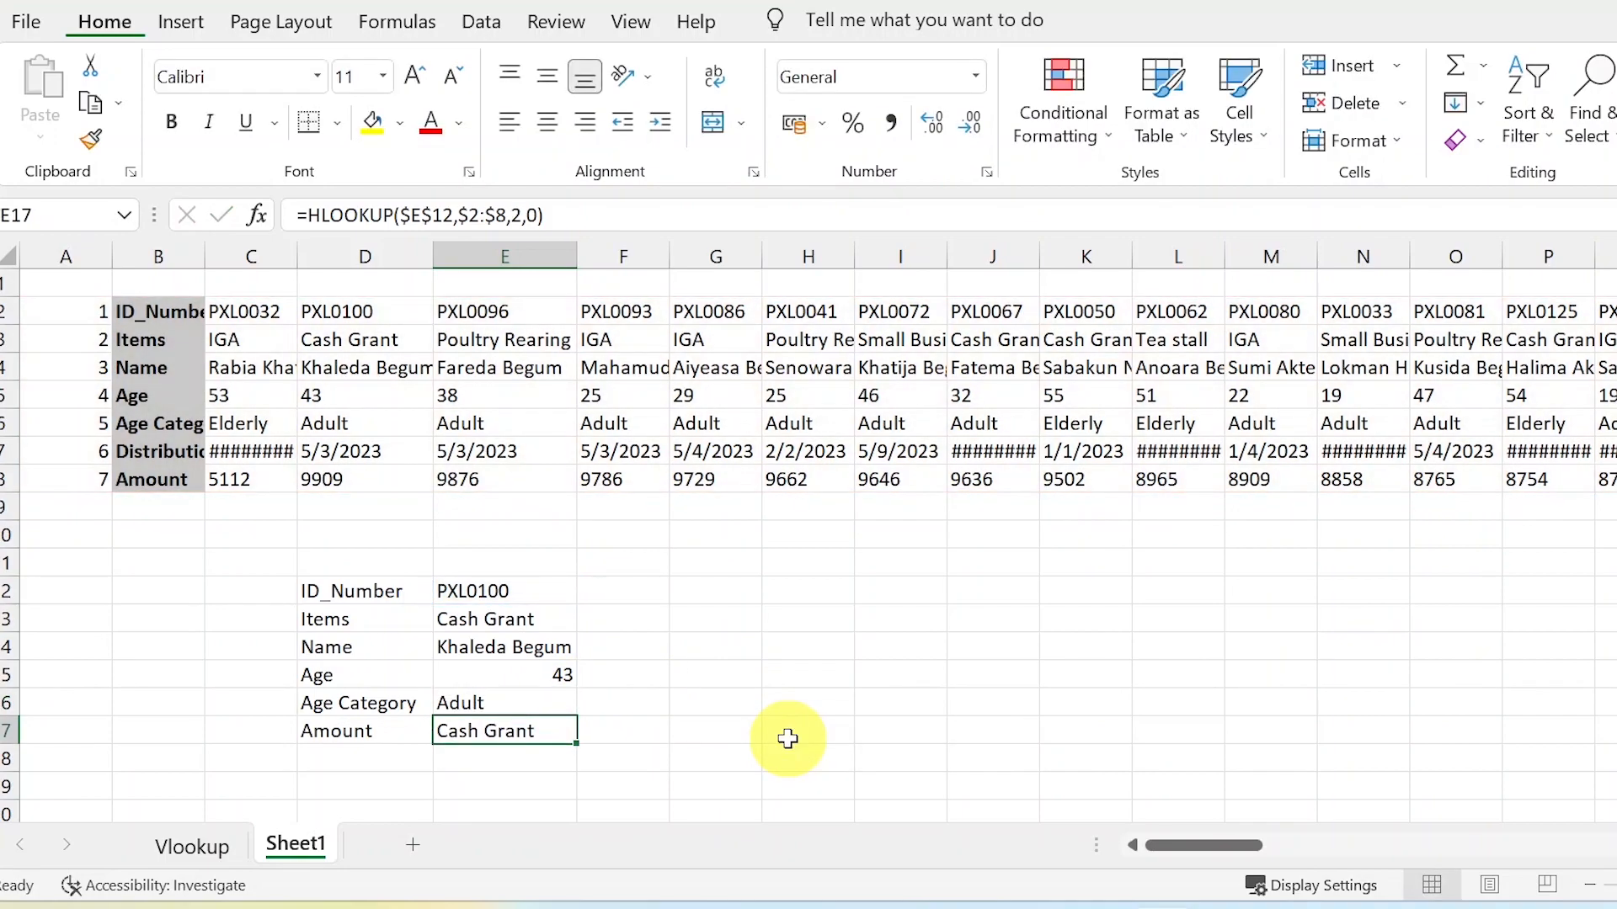
Set the HLOOKUP row index in E17 to 7 for Amount.
double_click(516, 732)
click(804, 761)
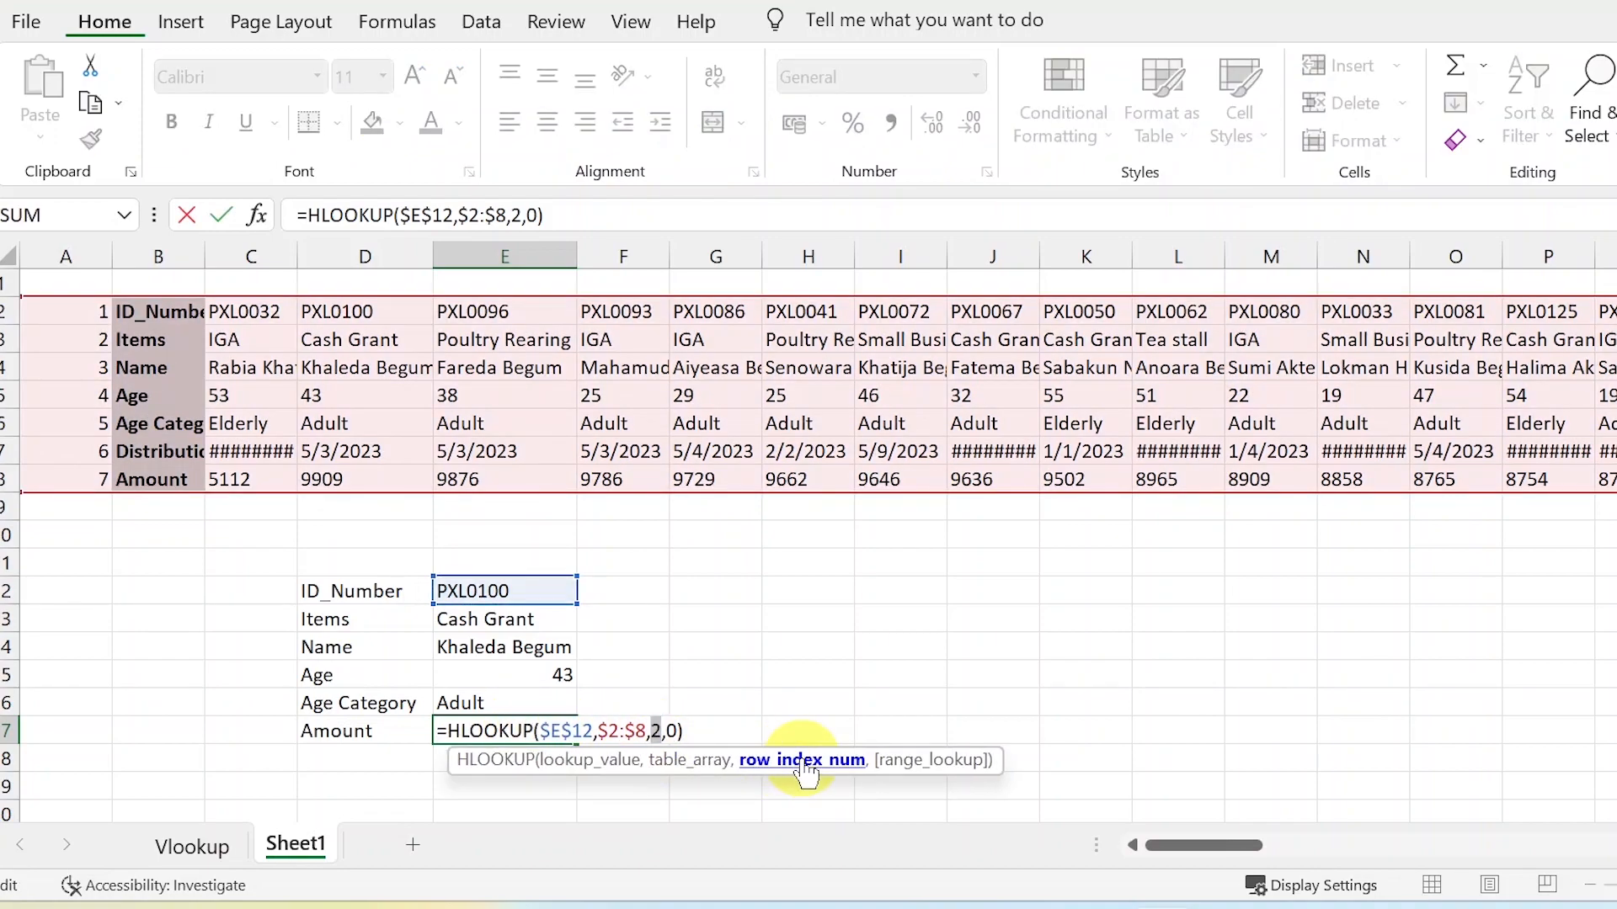
text(7)
key(Return)
click(729, 757)
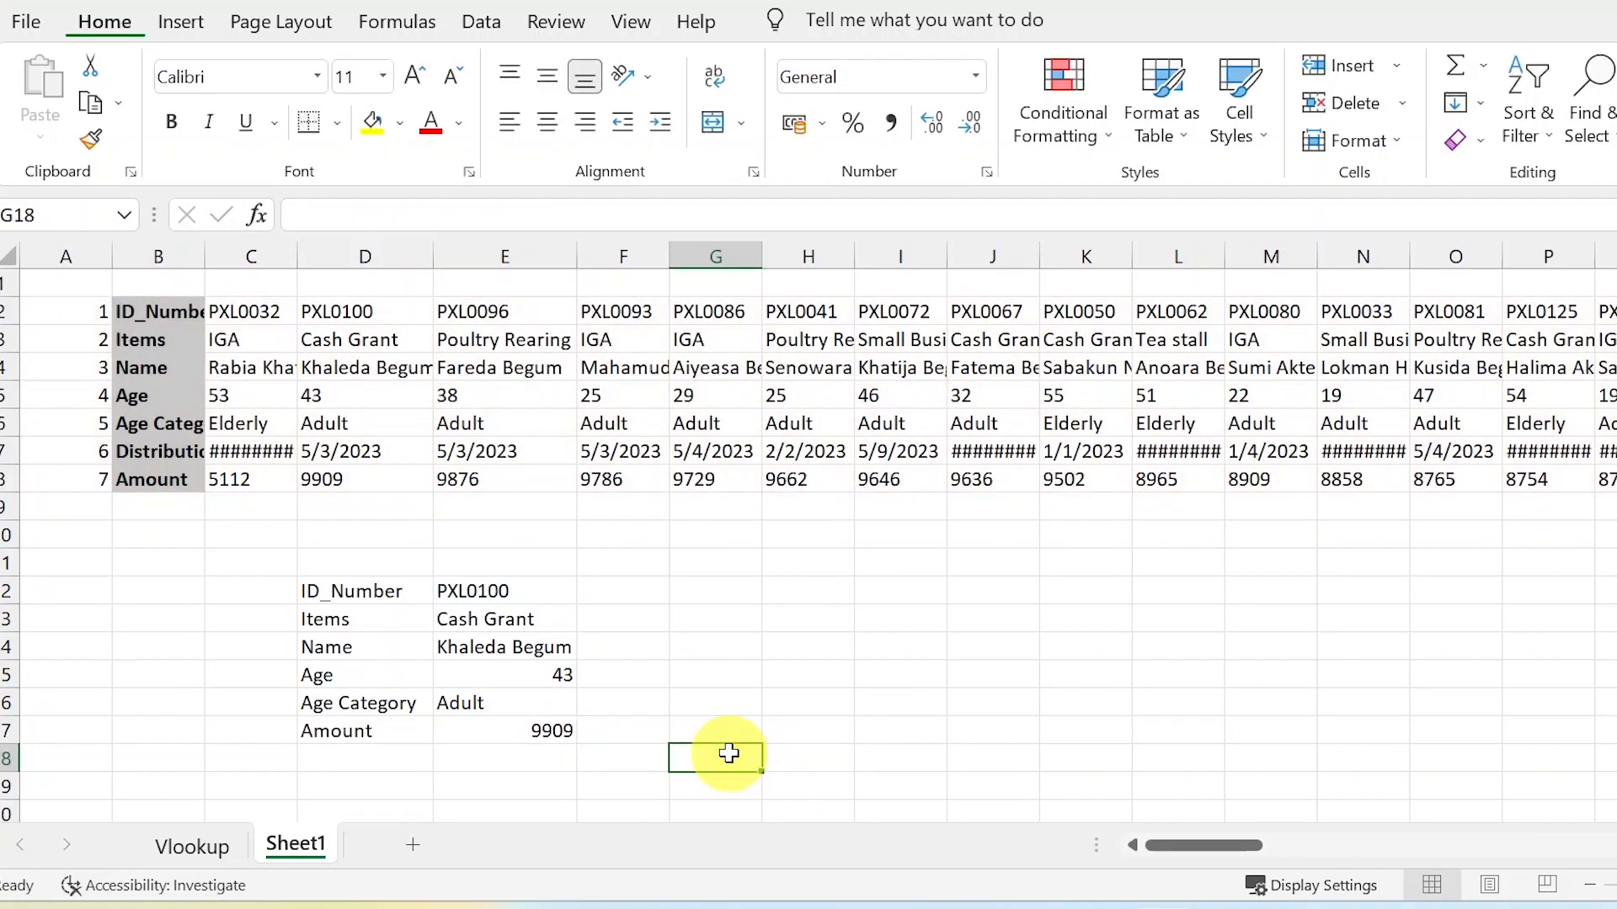
Make the form labels in D12:D17 bold.
drag(379, 587, 379, 731)
click(171, 123)
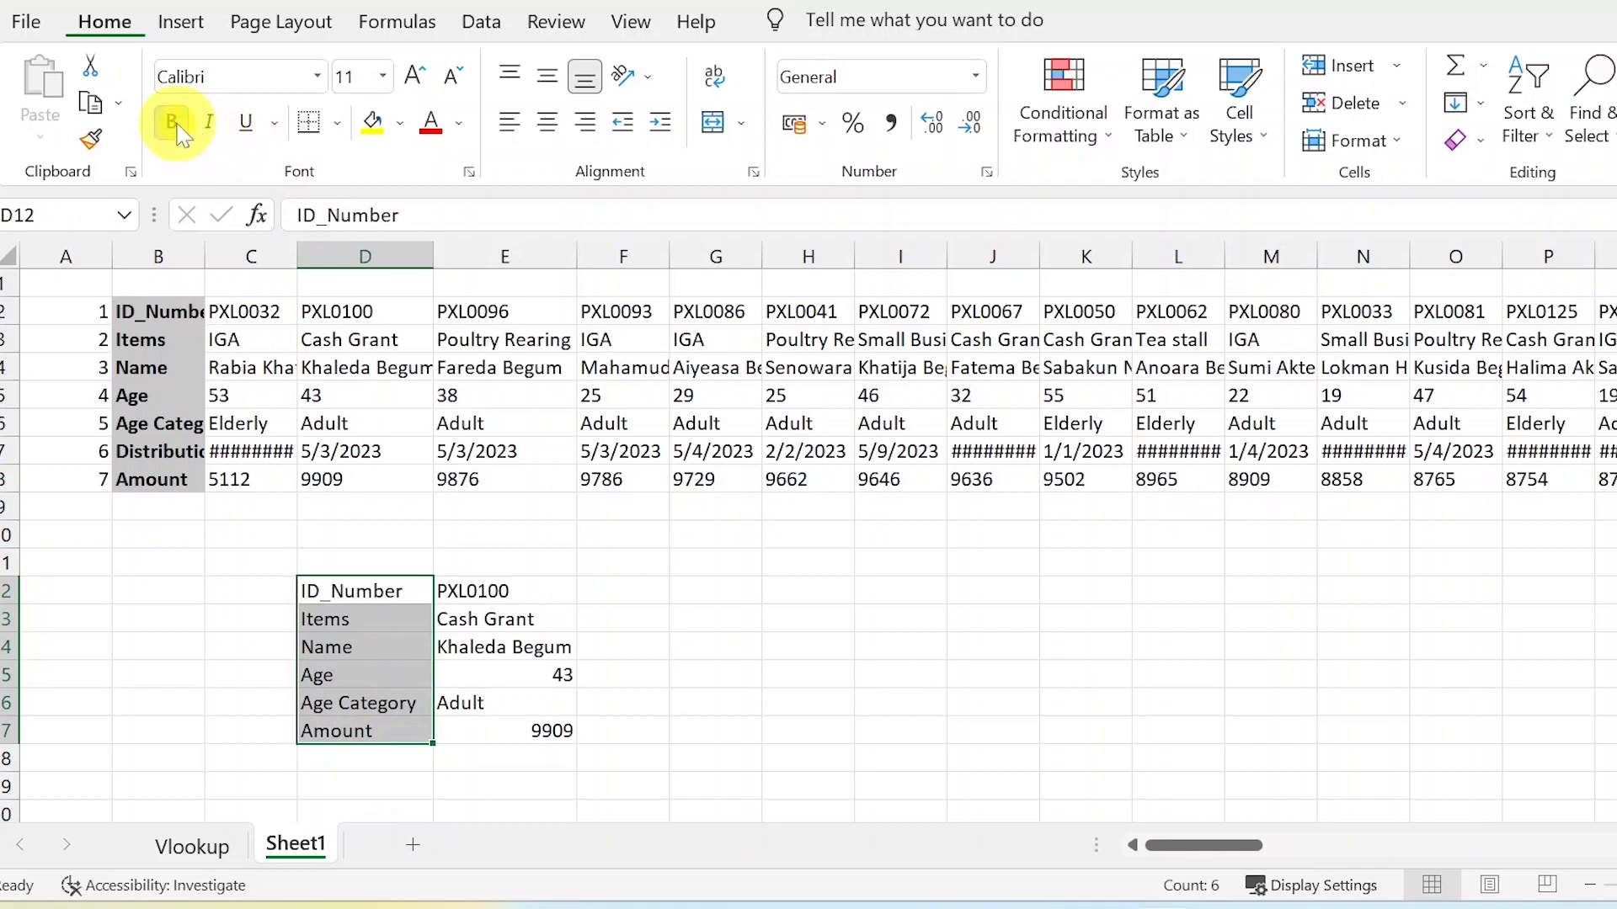
Centre the form values in E12:E17 both horizontally and vertically.
click(475, 600)
drag(475, 599, 522, 724)
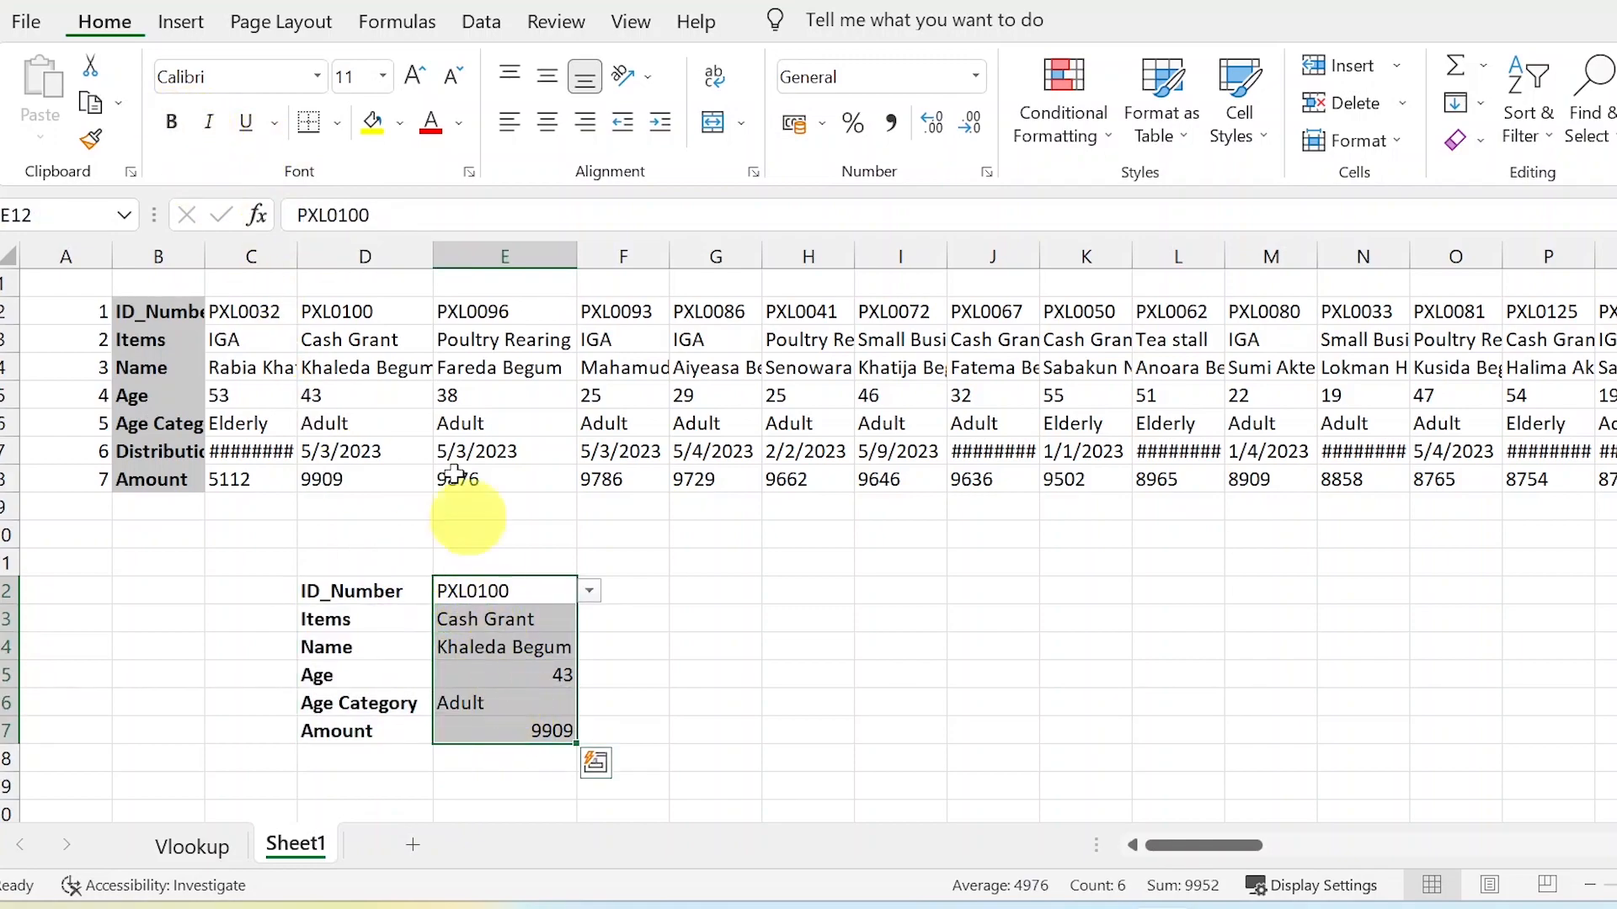
click(549, 122)
click(547, 75)
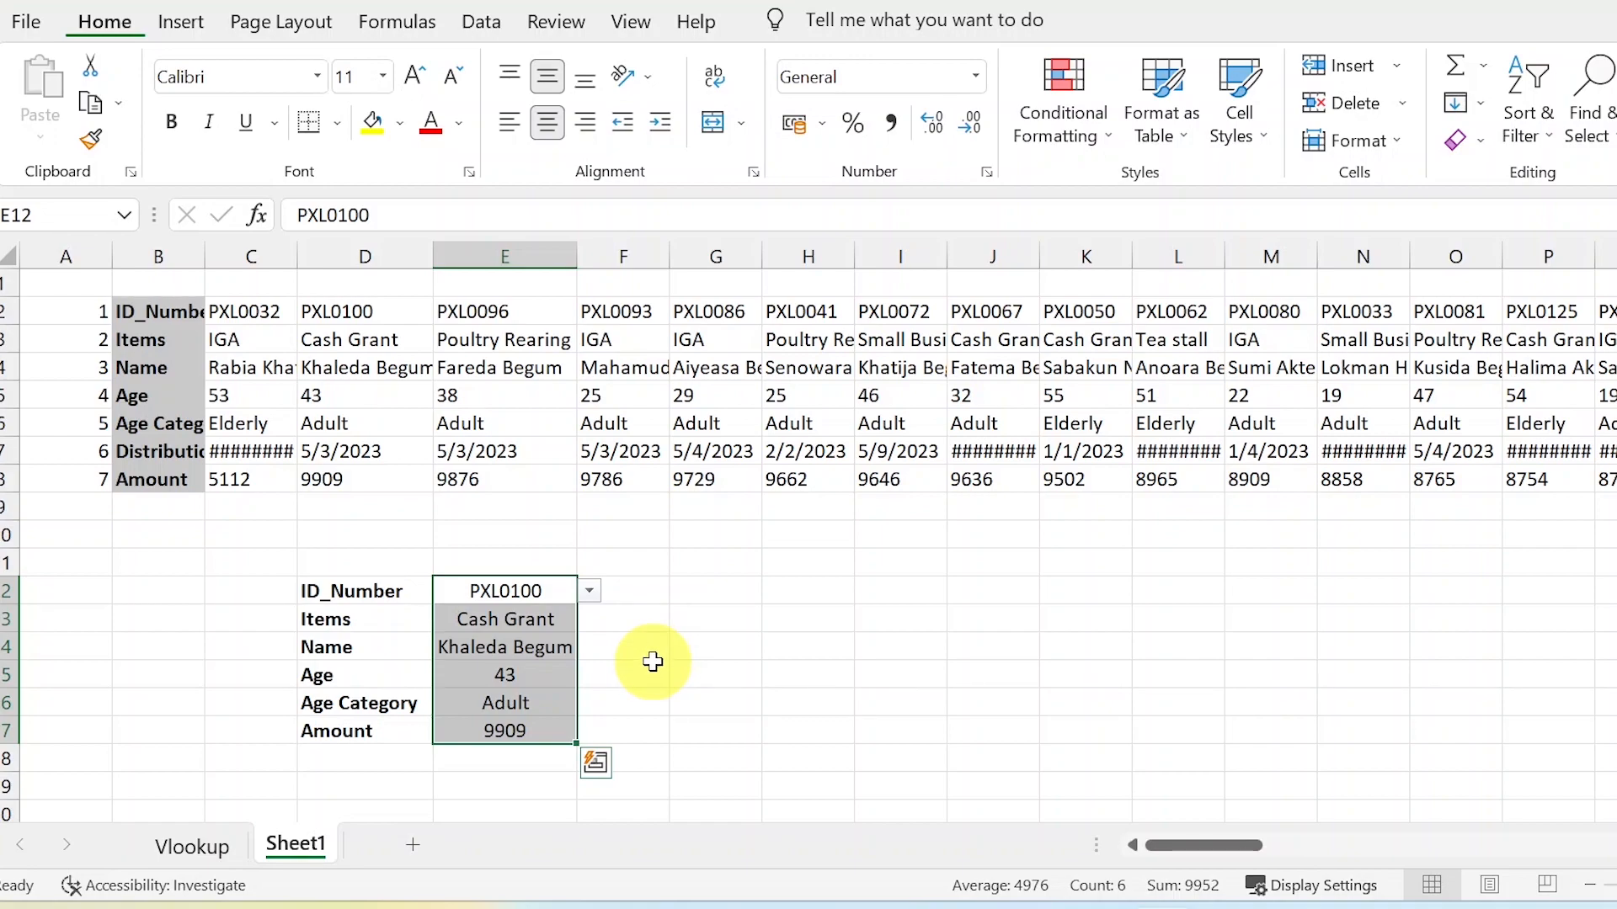
click(652, 662)
Test the lookup form by choosing the ID shown in I2 from the drop-down in E12.
click(529, 587)
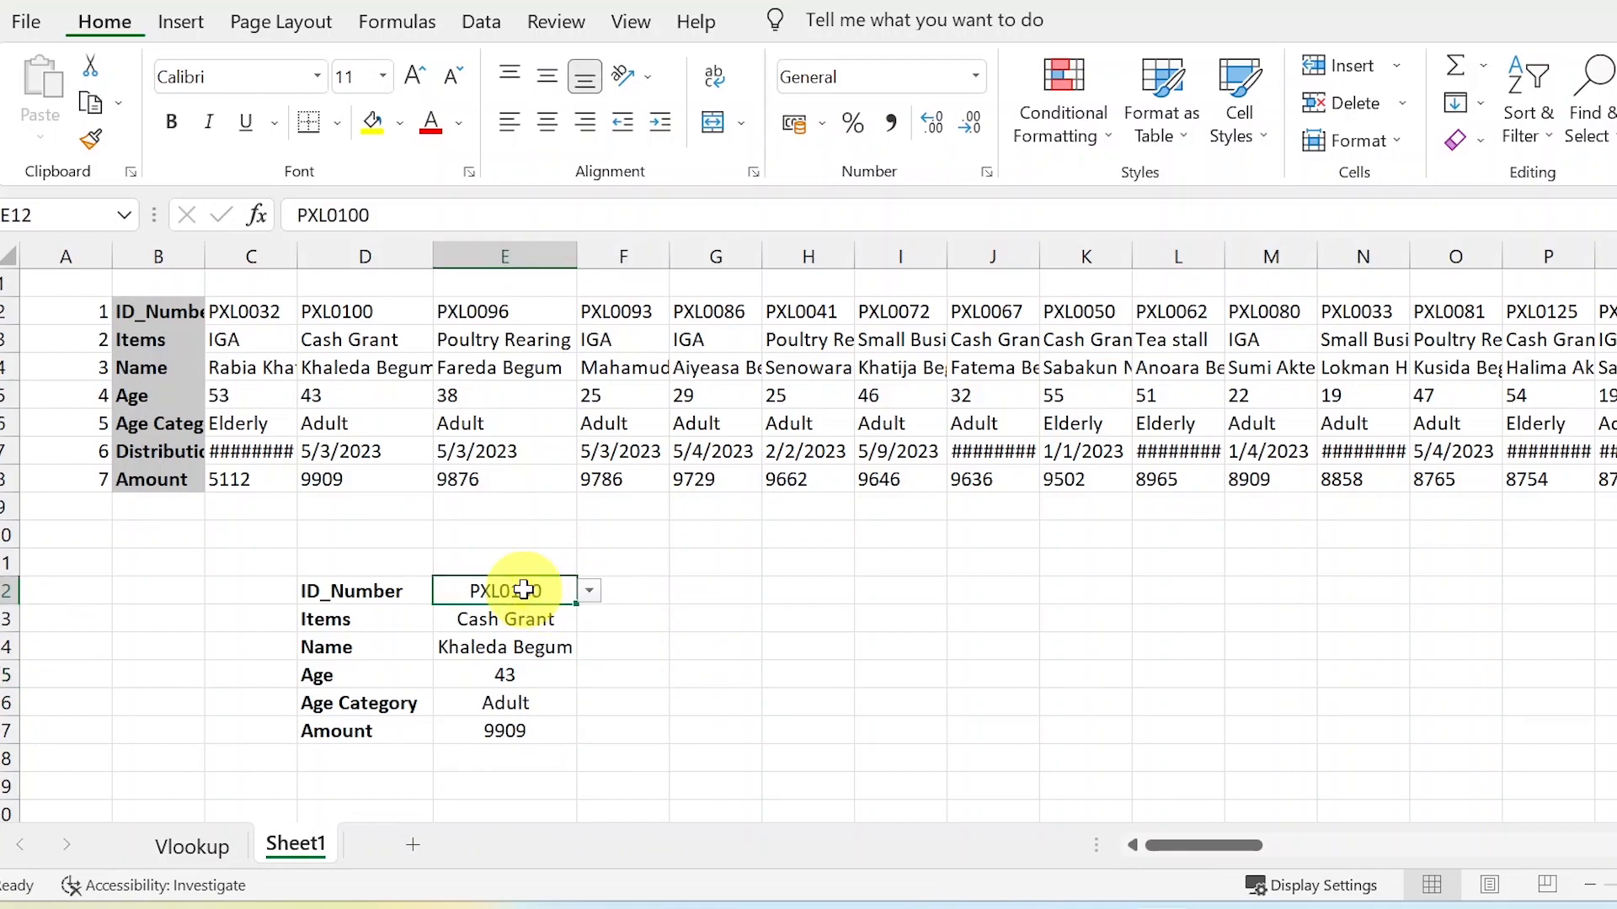
click(590, 591)
click(522, 717)
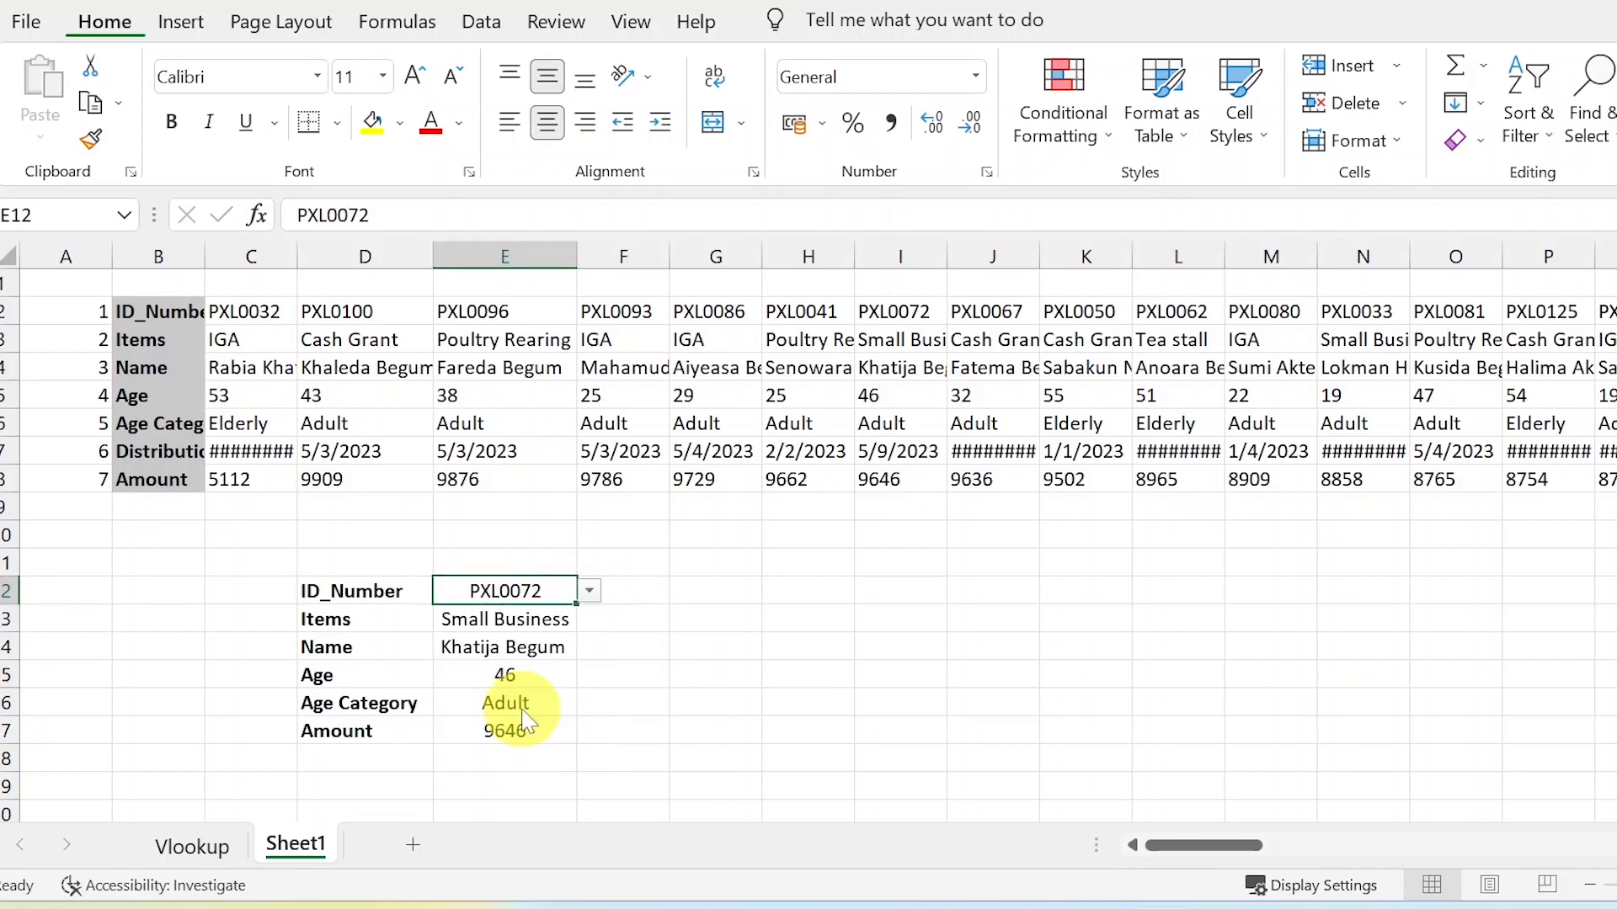
Copy the ID from E12, find it in the transposed table and widen column I to fit its record.
right_click(541, 589)
click(627, 246)
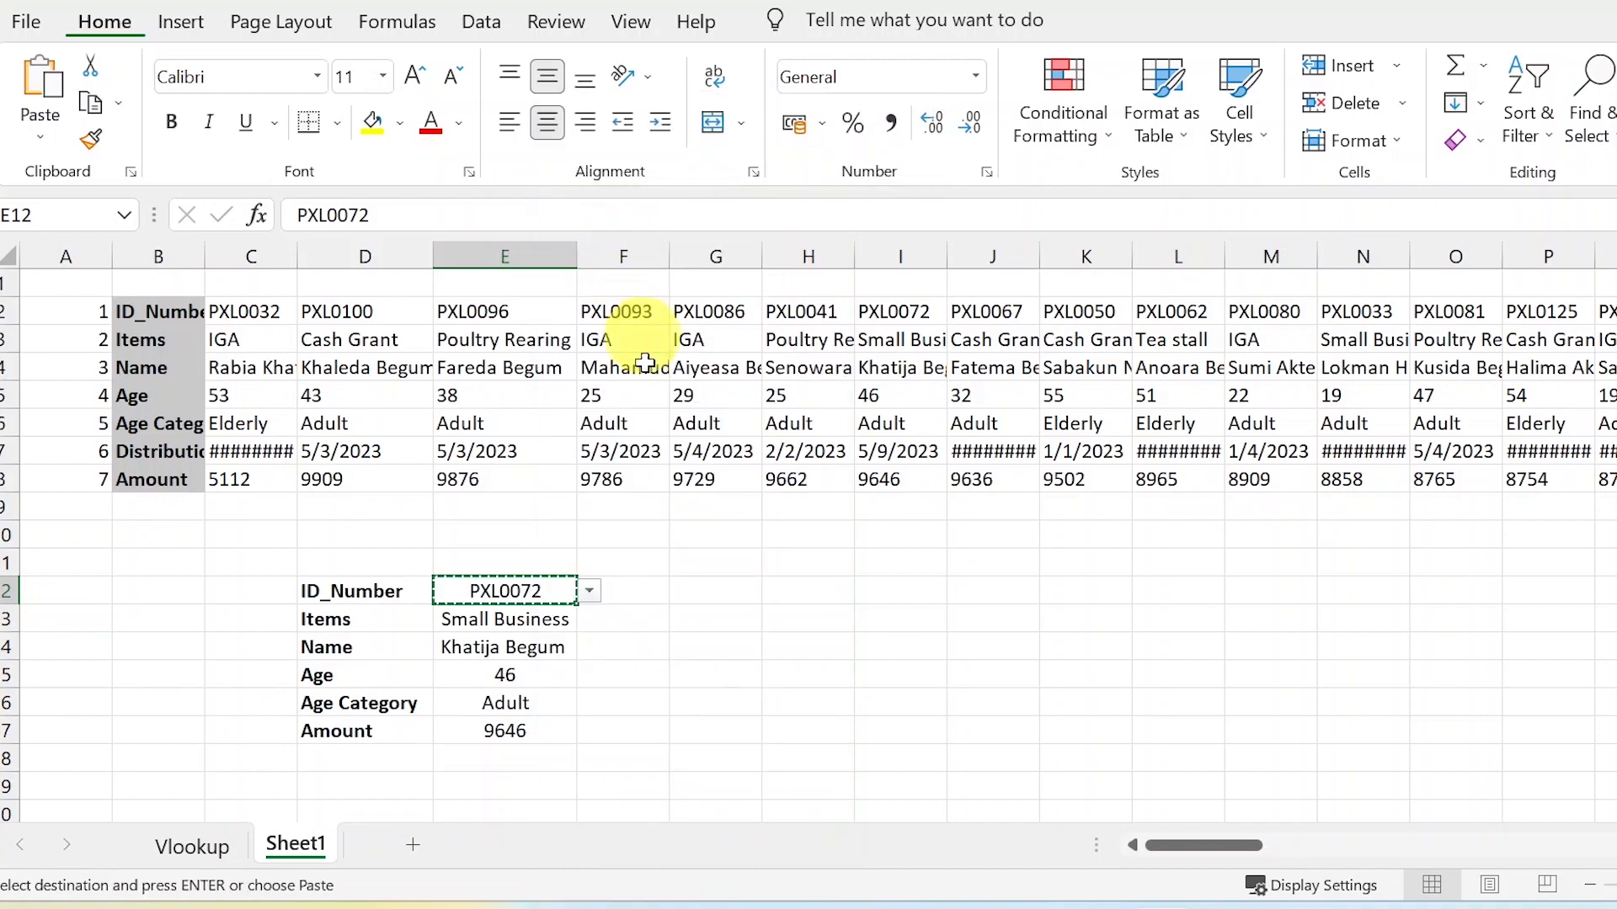
key(ctrl+f)
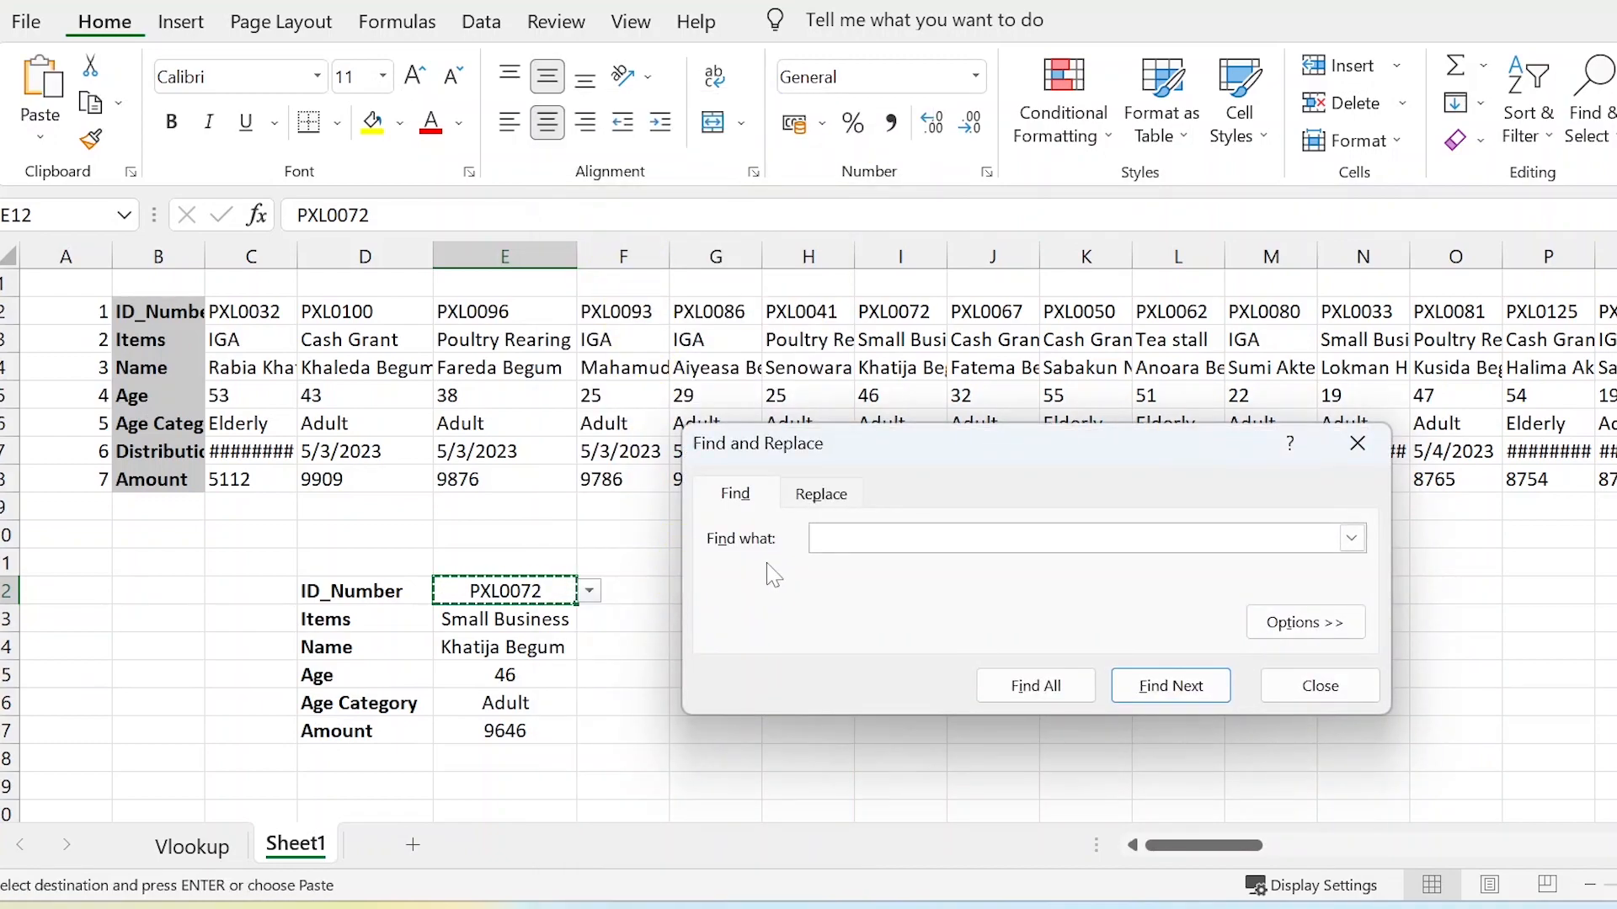
click(1168, 686)
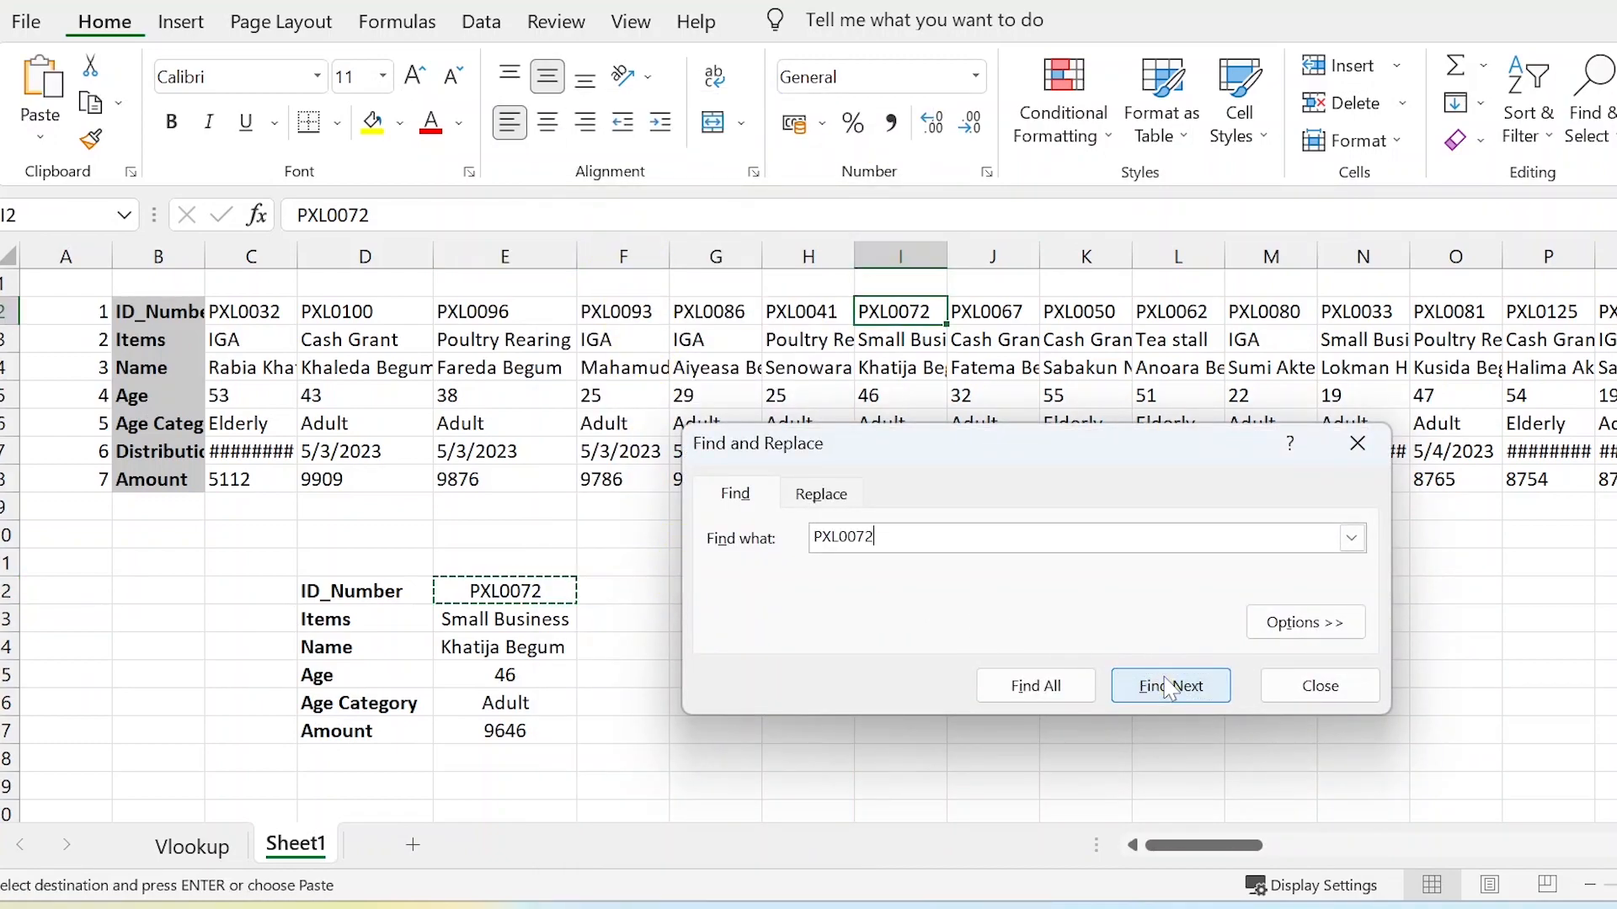
drag(1056, 438, 1538, 281)
drag(947, 256, 1015, 254)
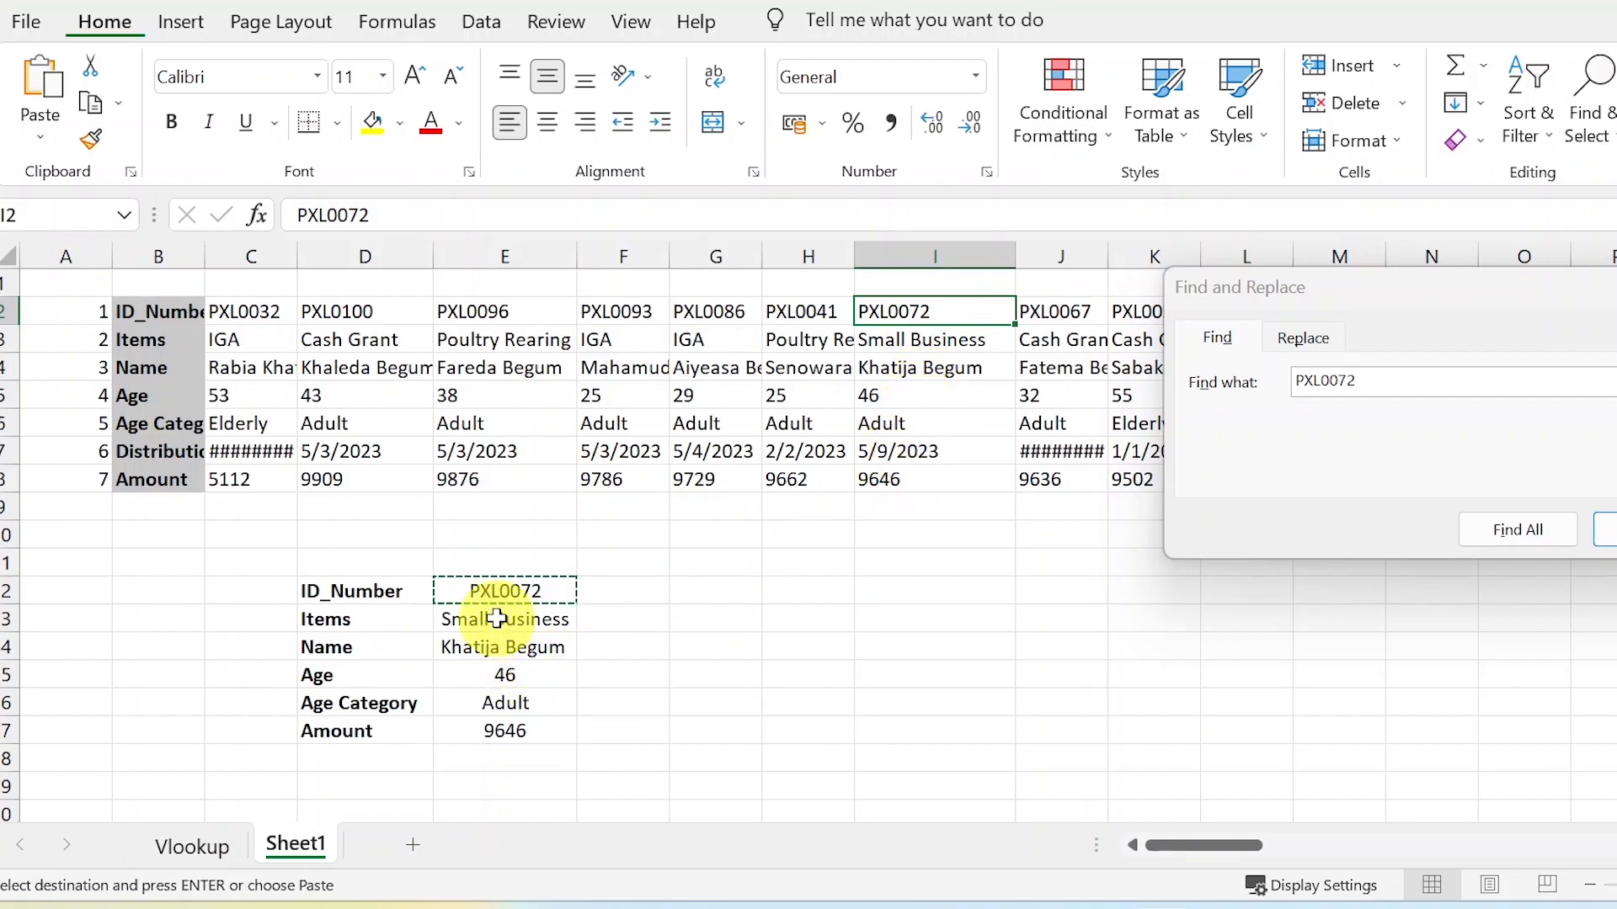
Choose the ID shown in J2 from the drop-down in E12.
click(525, 592)
click(589, 591)
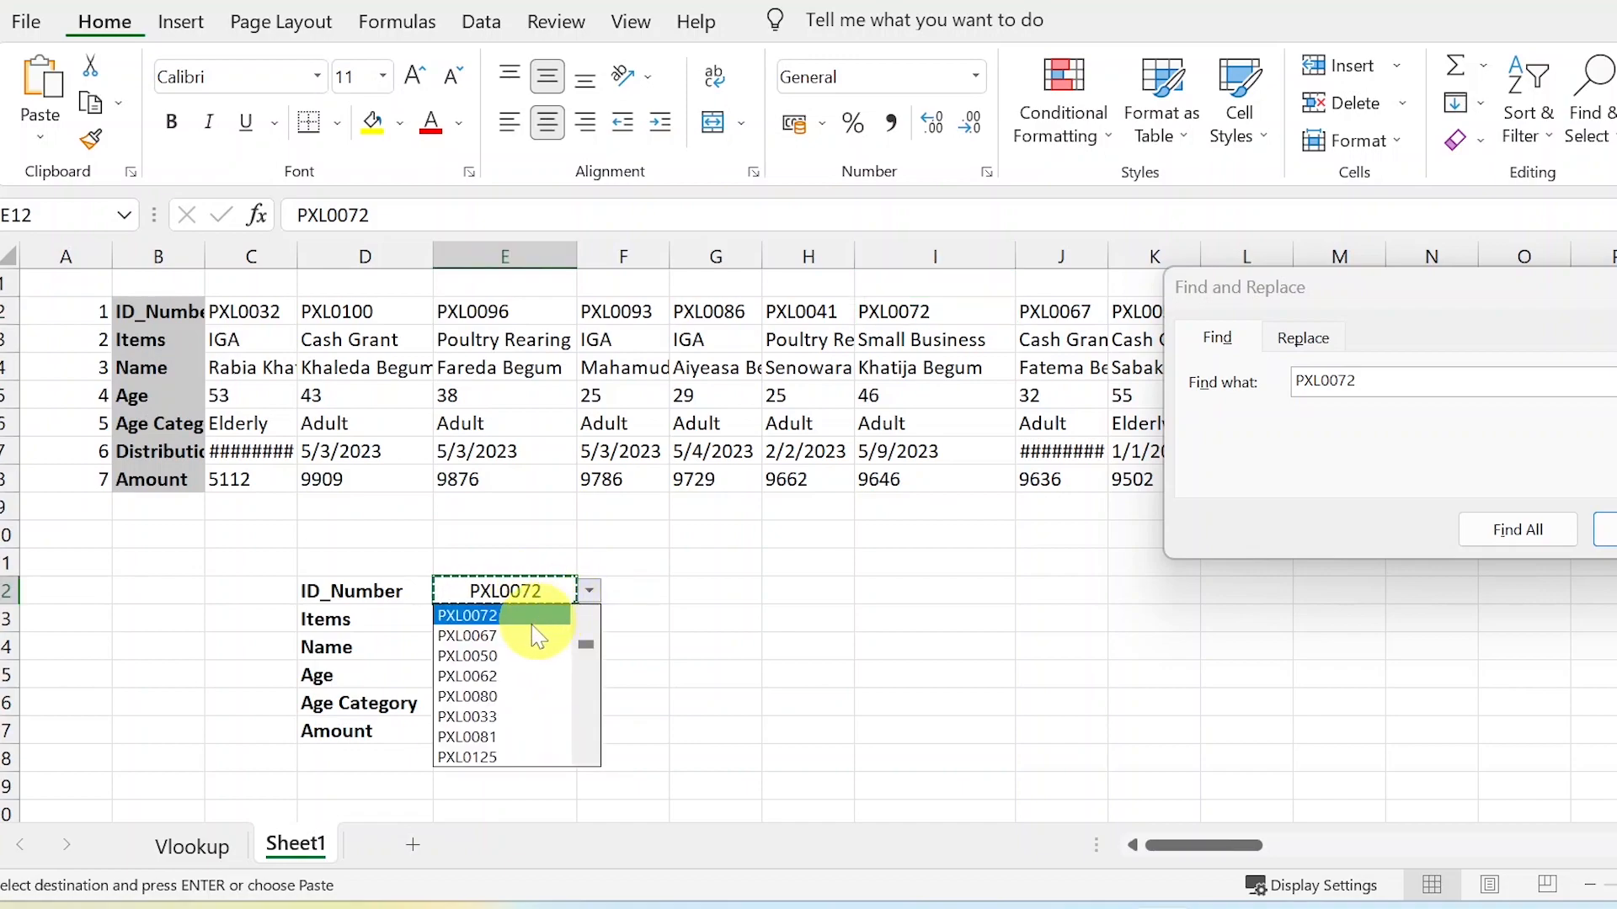
click(530, 636)
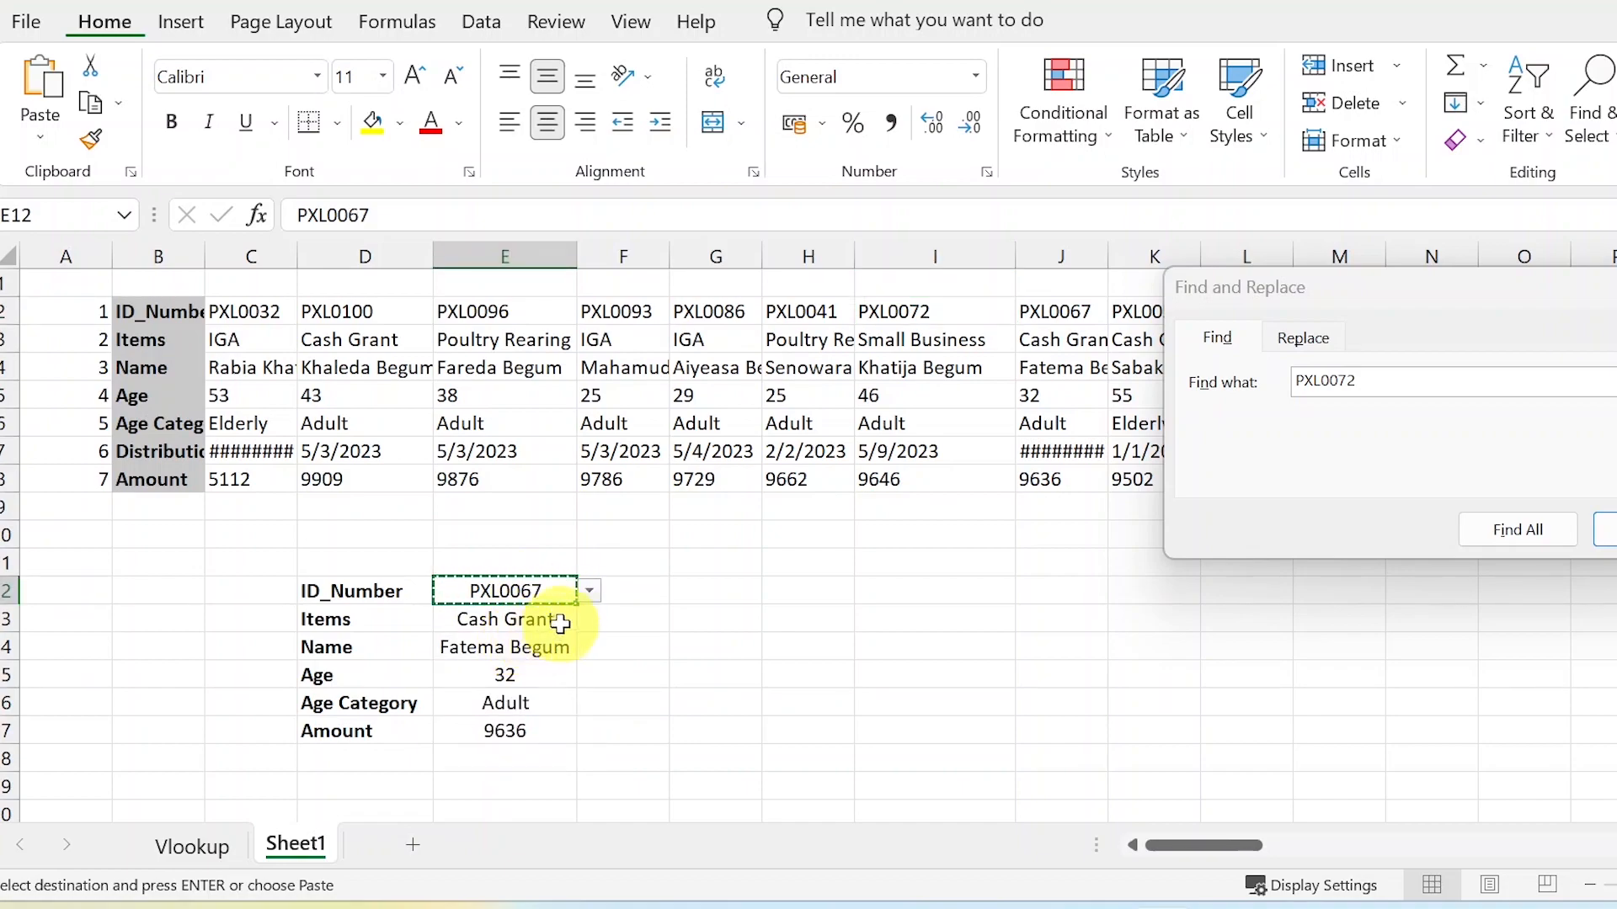
Choose the ID of the record in column CH from the drop-down in E12.
click(593, 611)
click(559, 591)
click(589, 591)
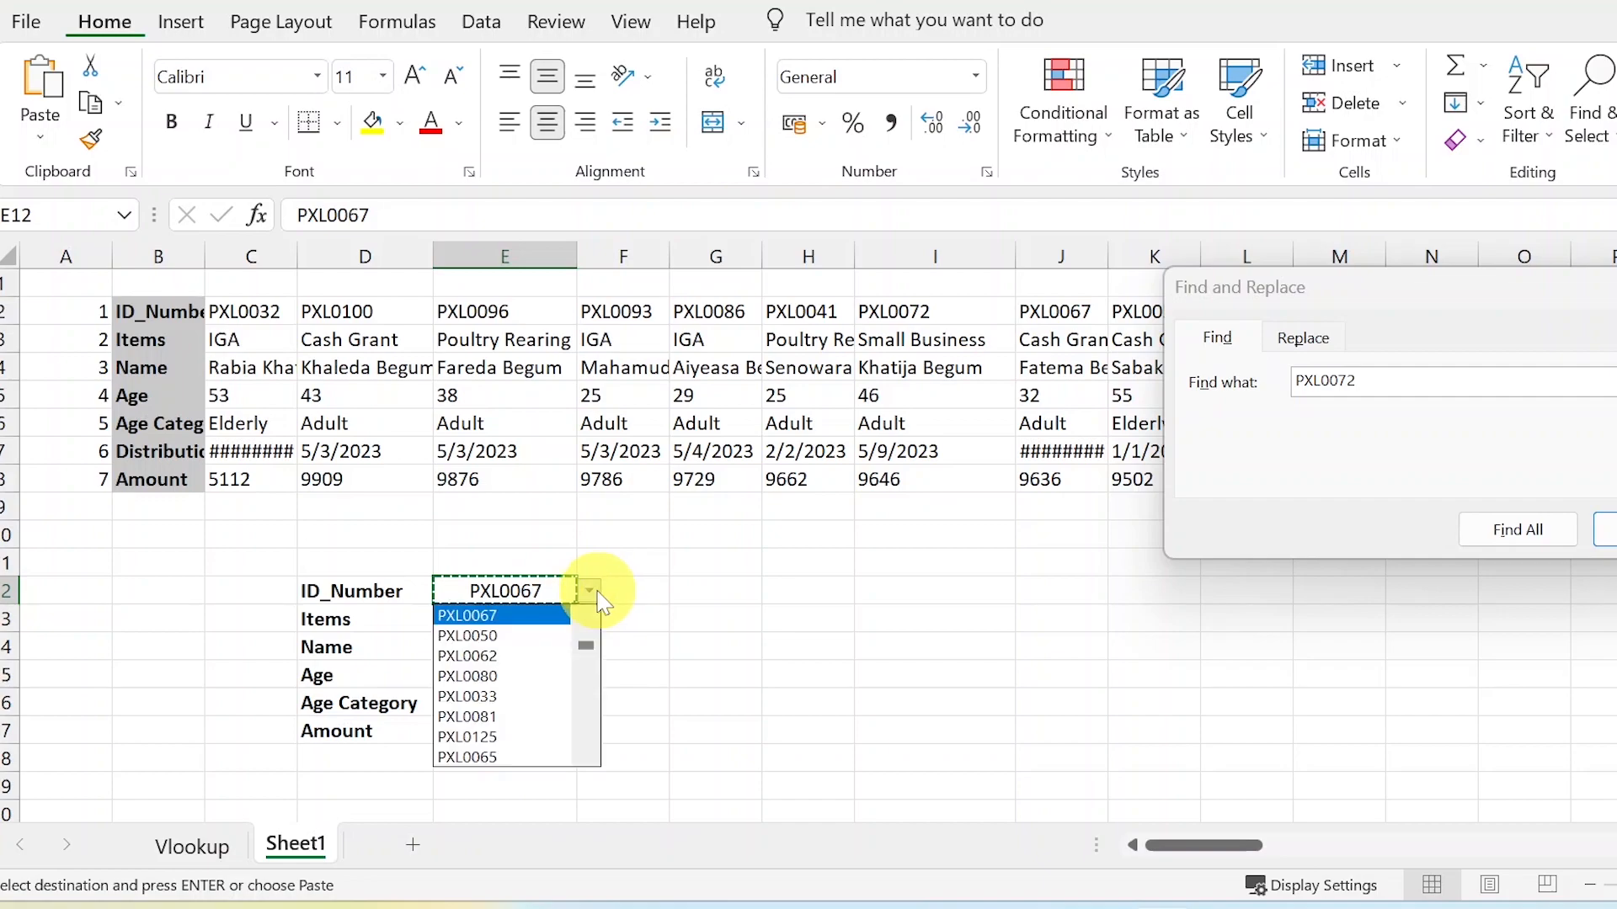
scroll(581, 648, down, 3)
click(527, 616)
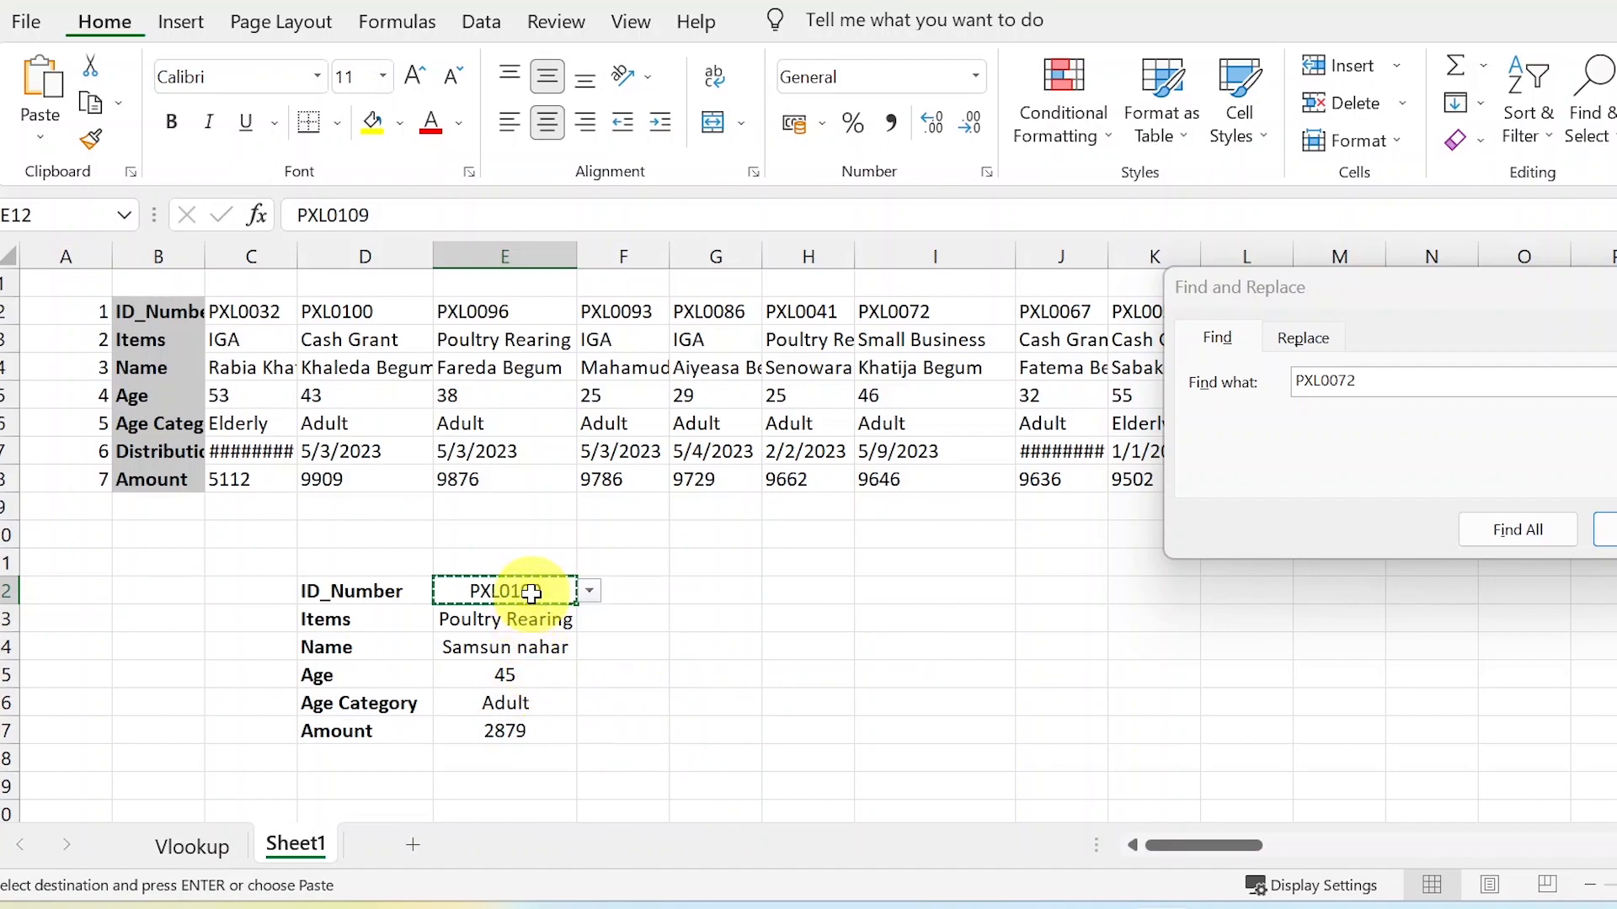
Search the sheet for the ID selected in E12 and widen column CH to fit its record.
double_click(1389, 375)
key(ctrl+v)
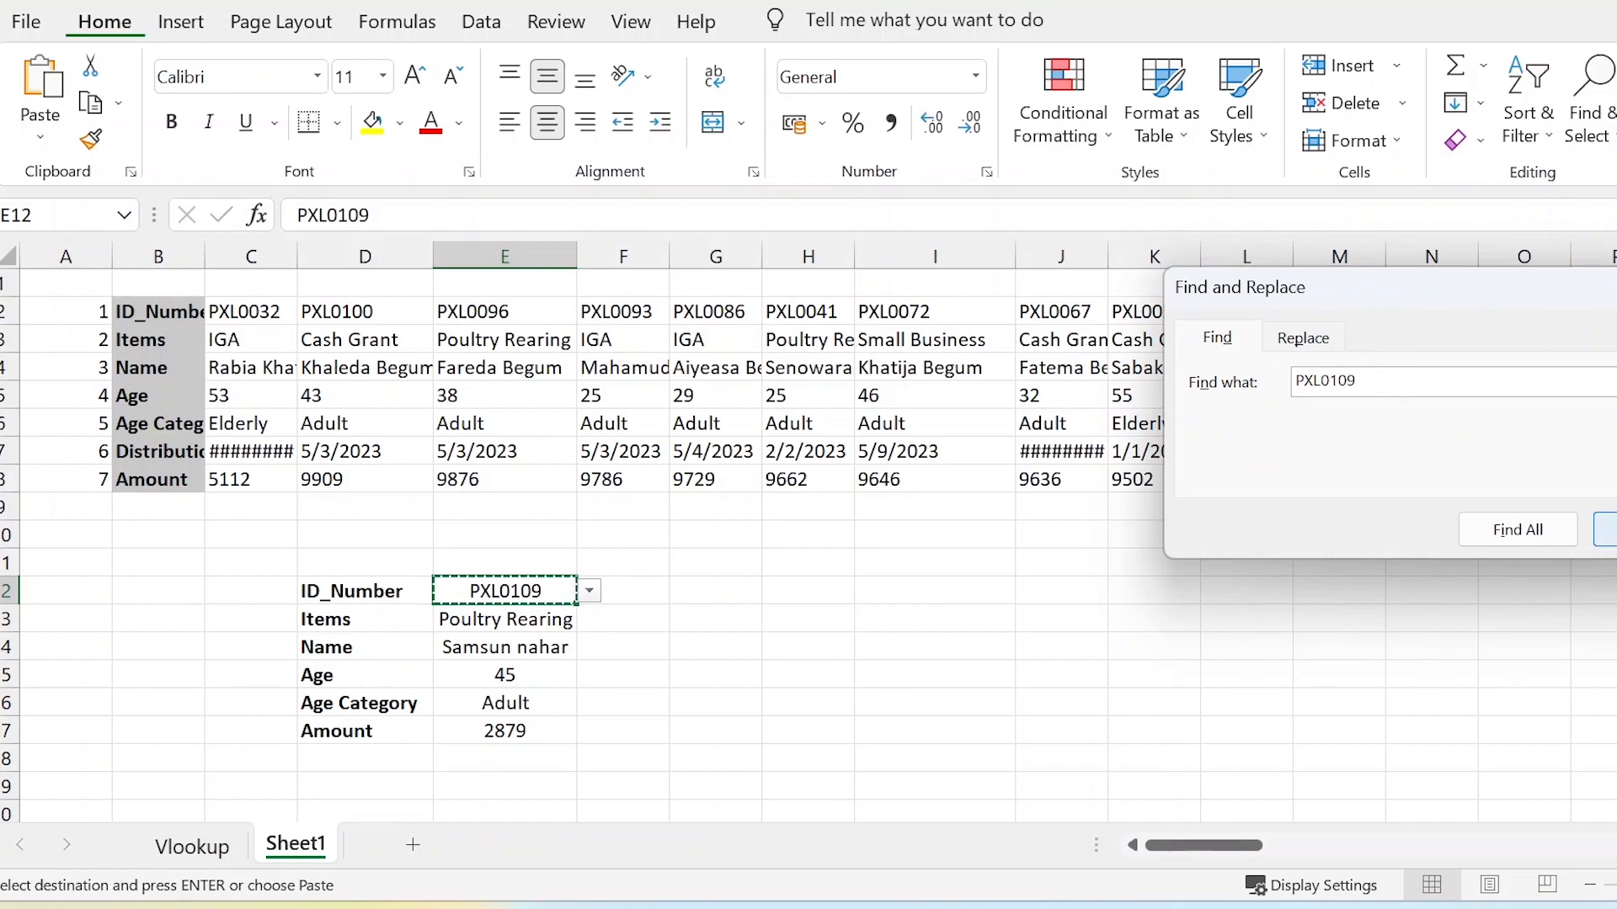
click(1605, 528)
drag(945, 254, 1012, 251)
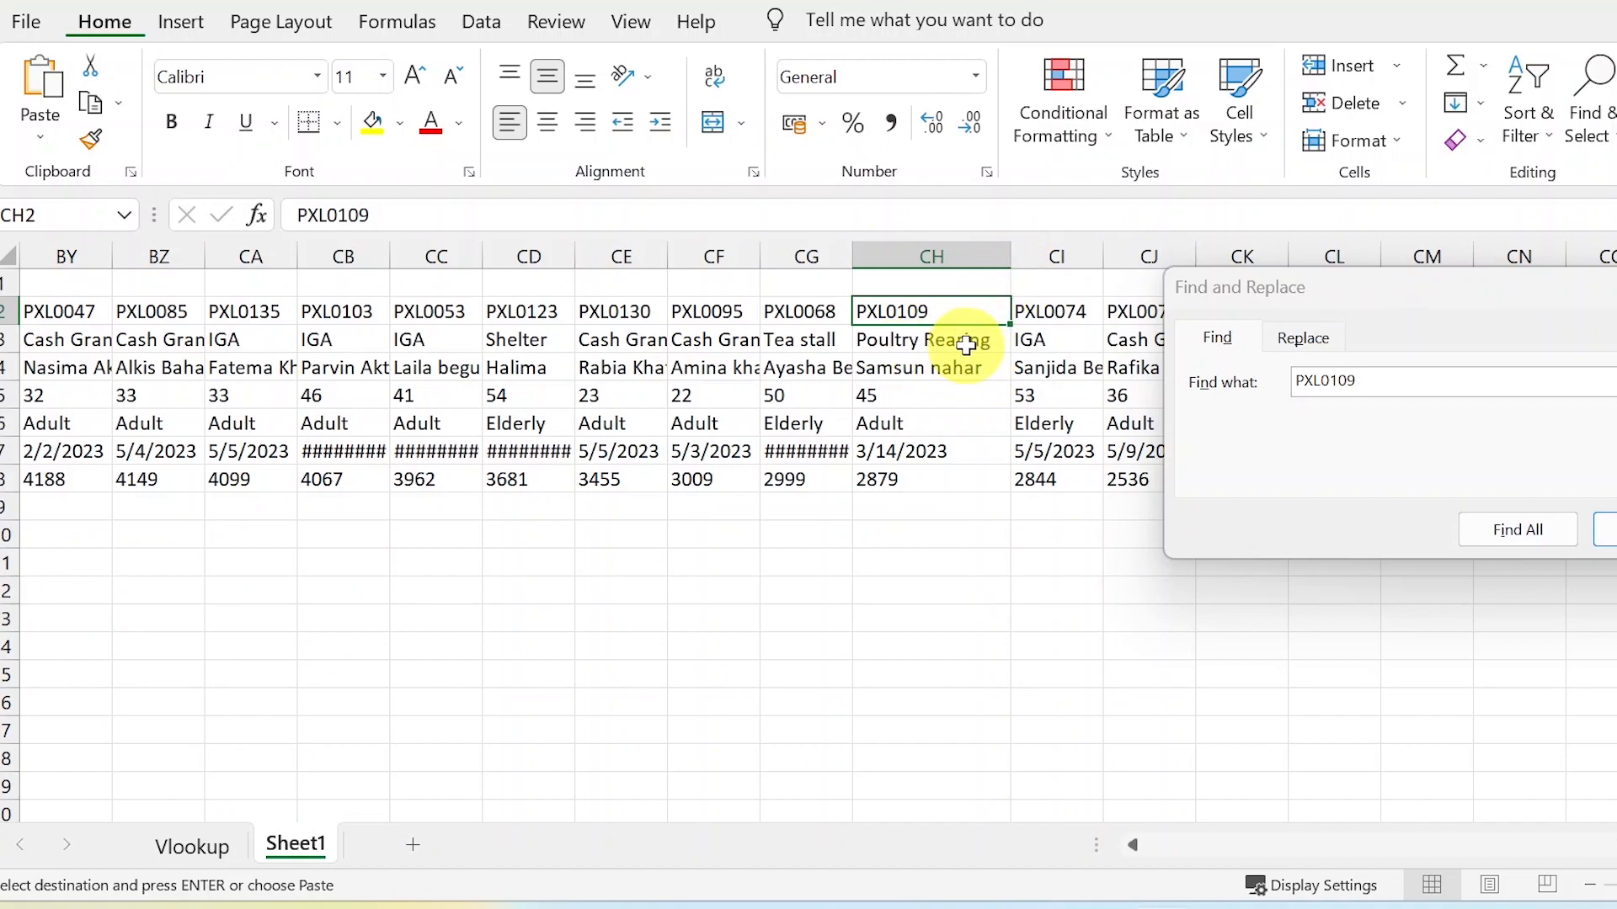
Check the Age, Age Category and Amount of the record in column CH against the form, ending on the Name result in E14.
click(952, 393)
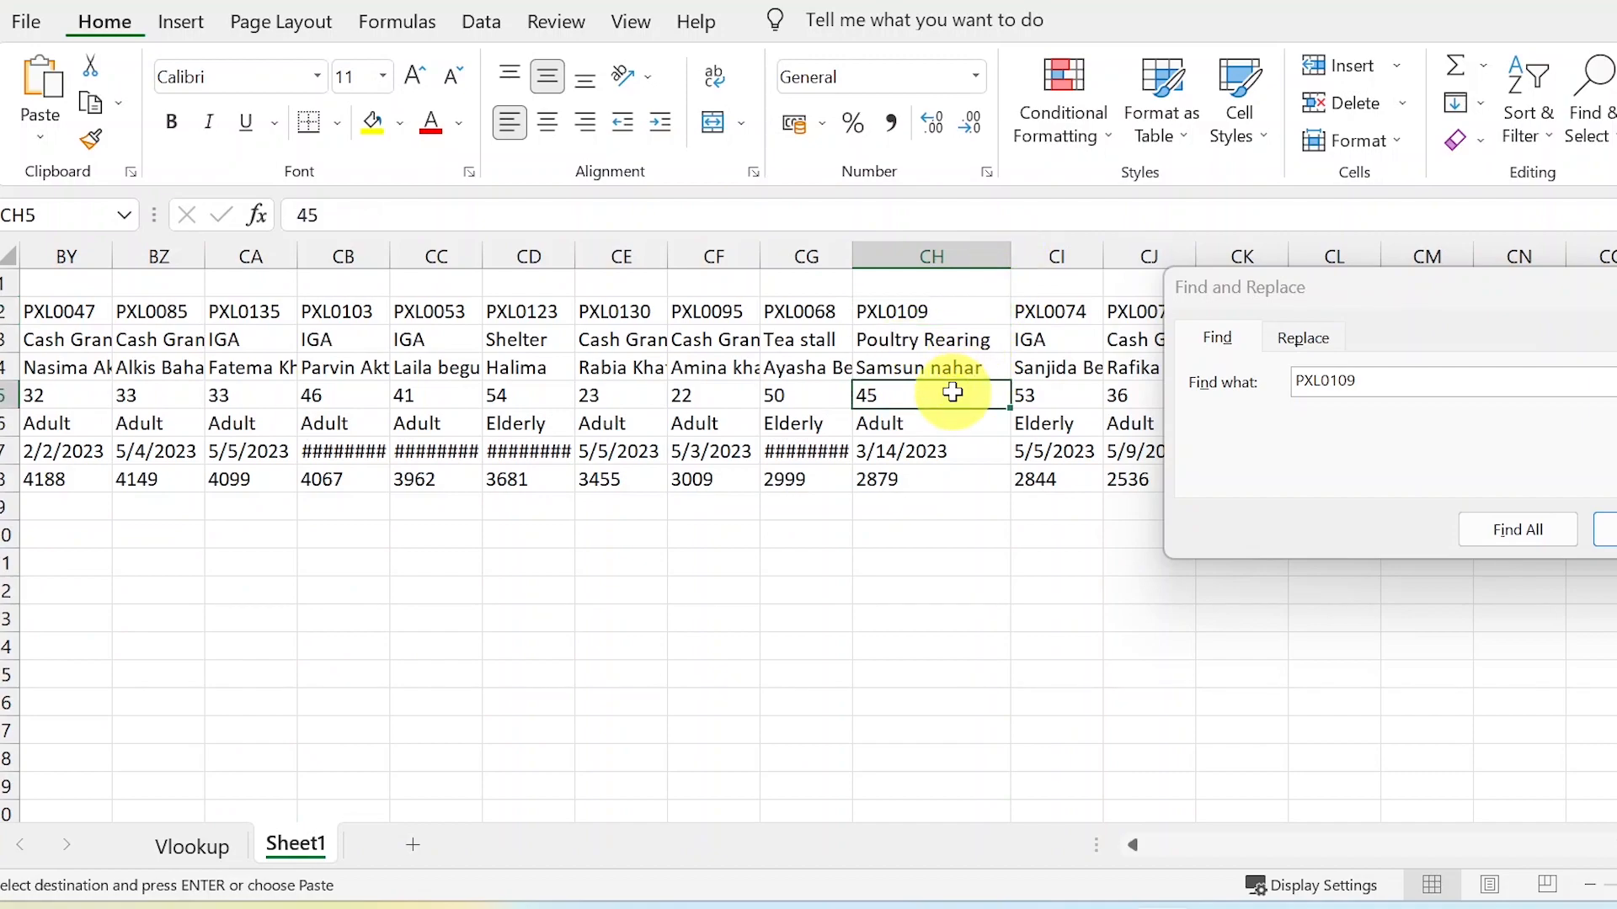
click(939, 423)
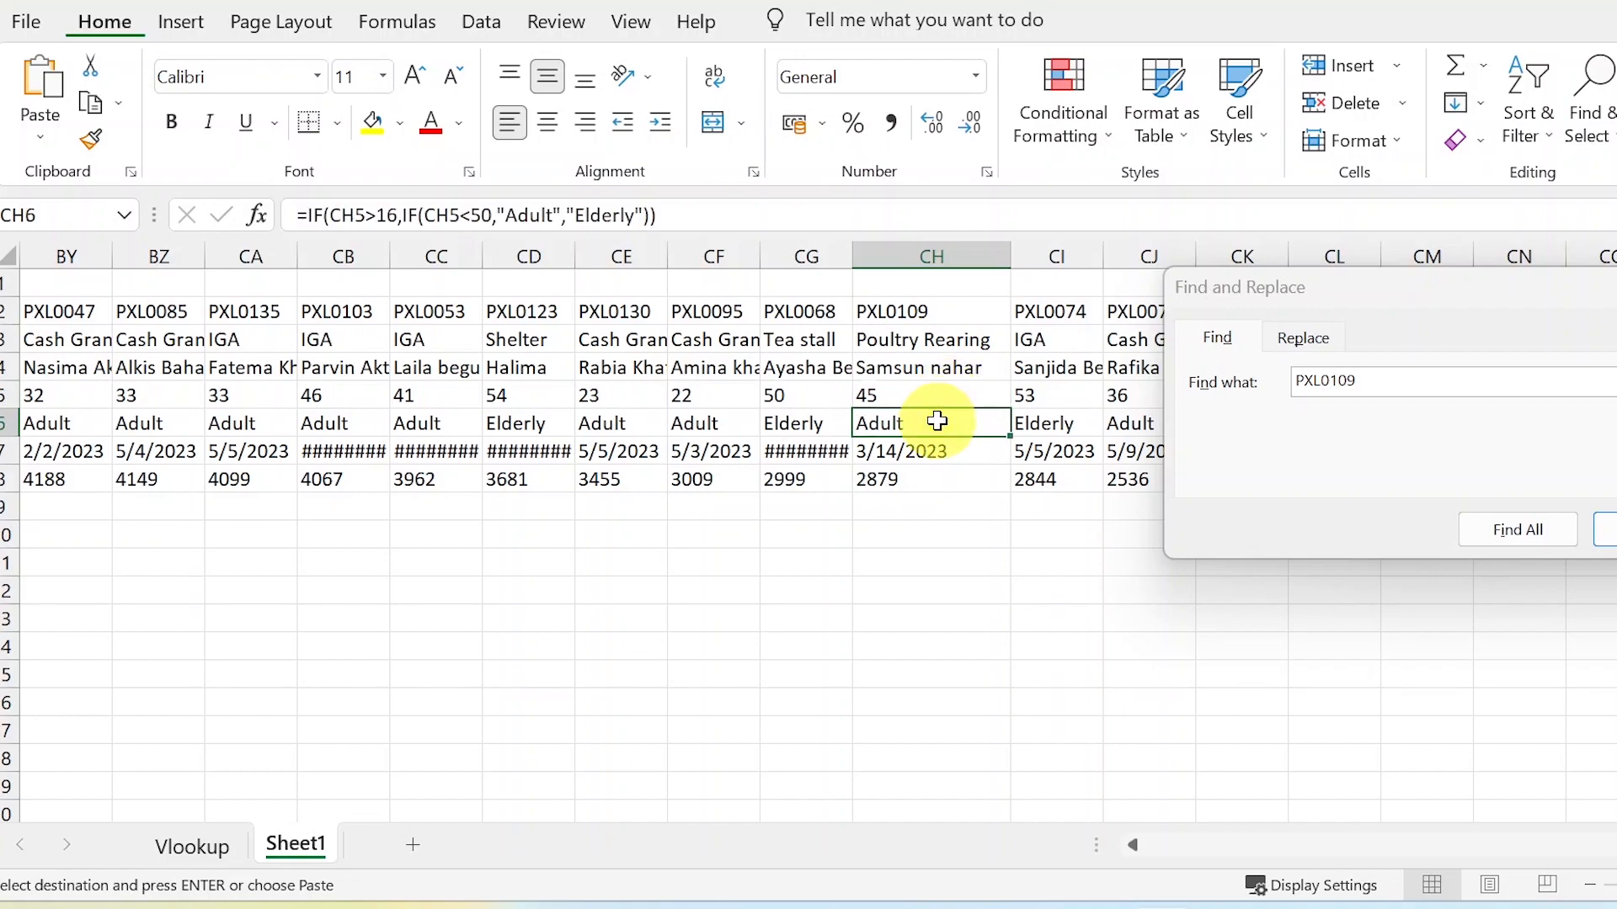
click(884, 479)
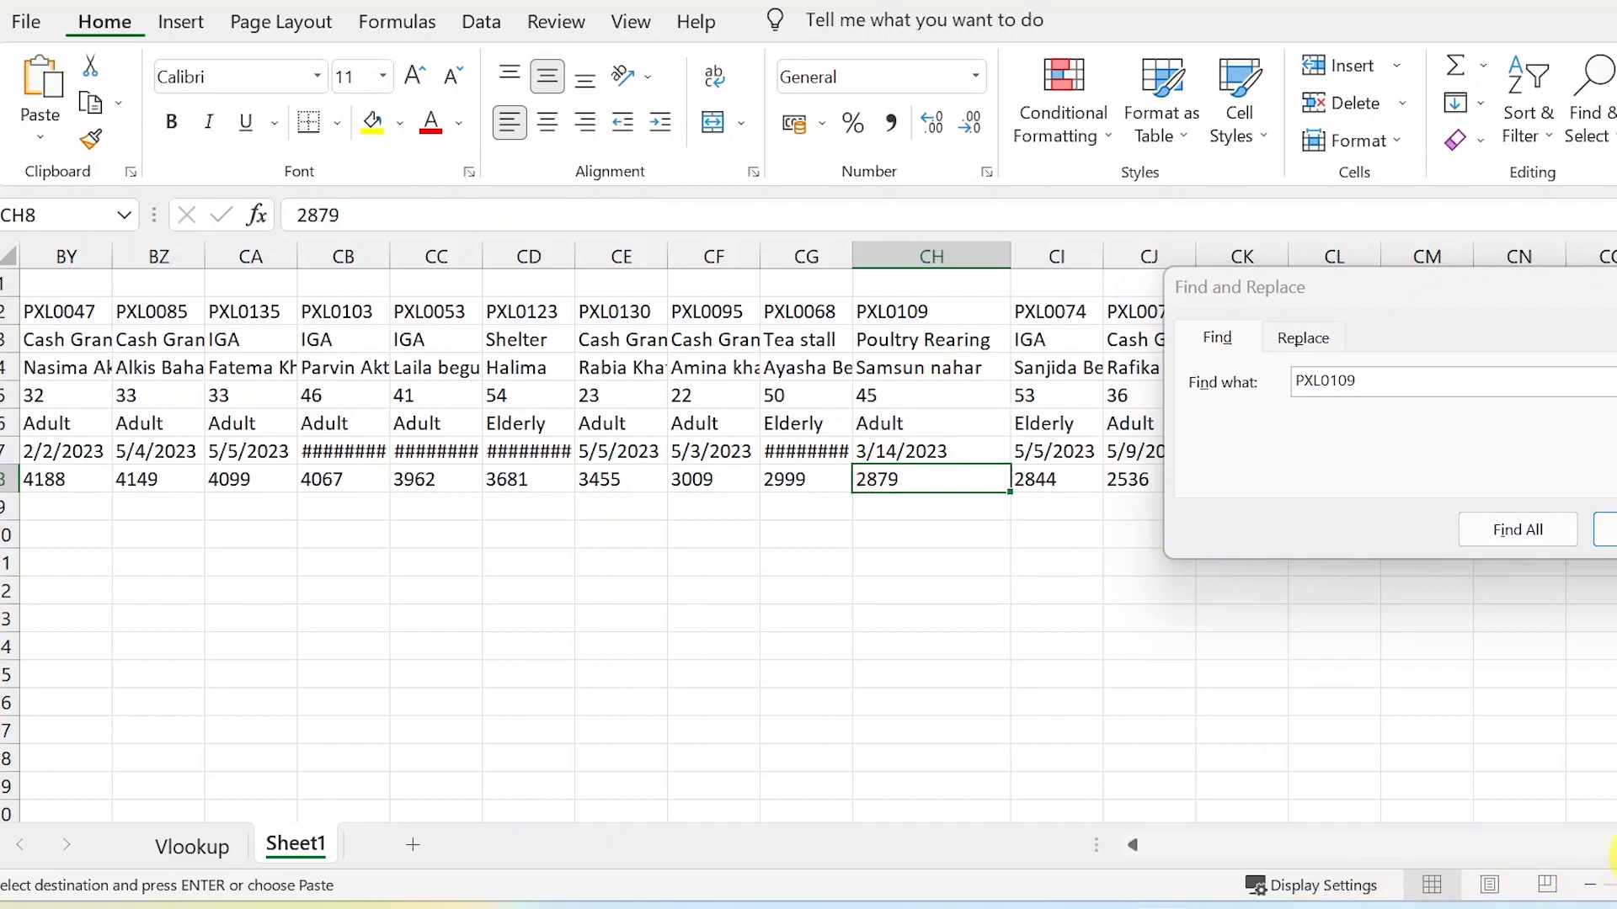
key(Escape)
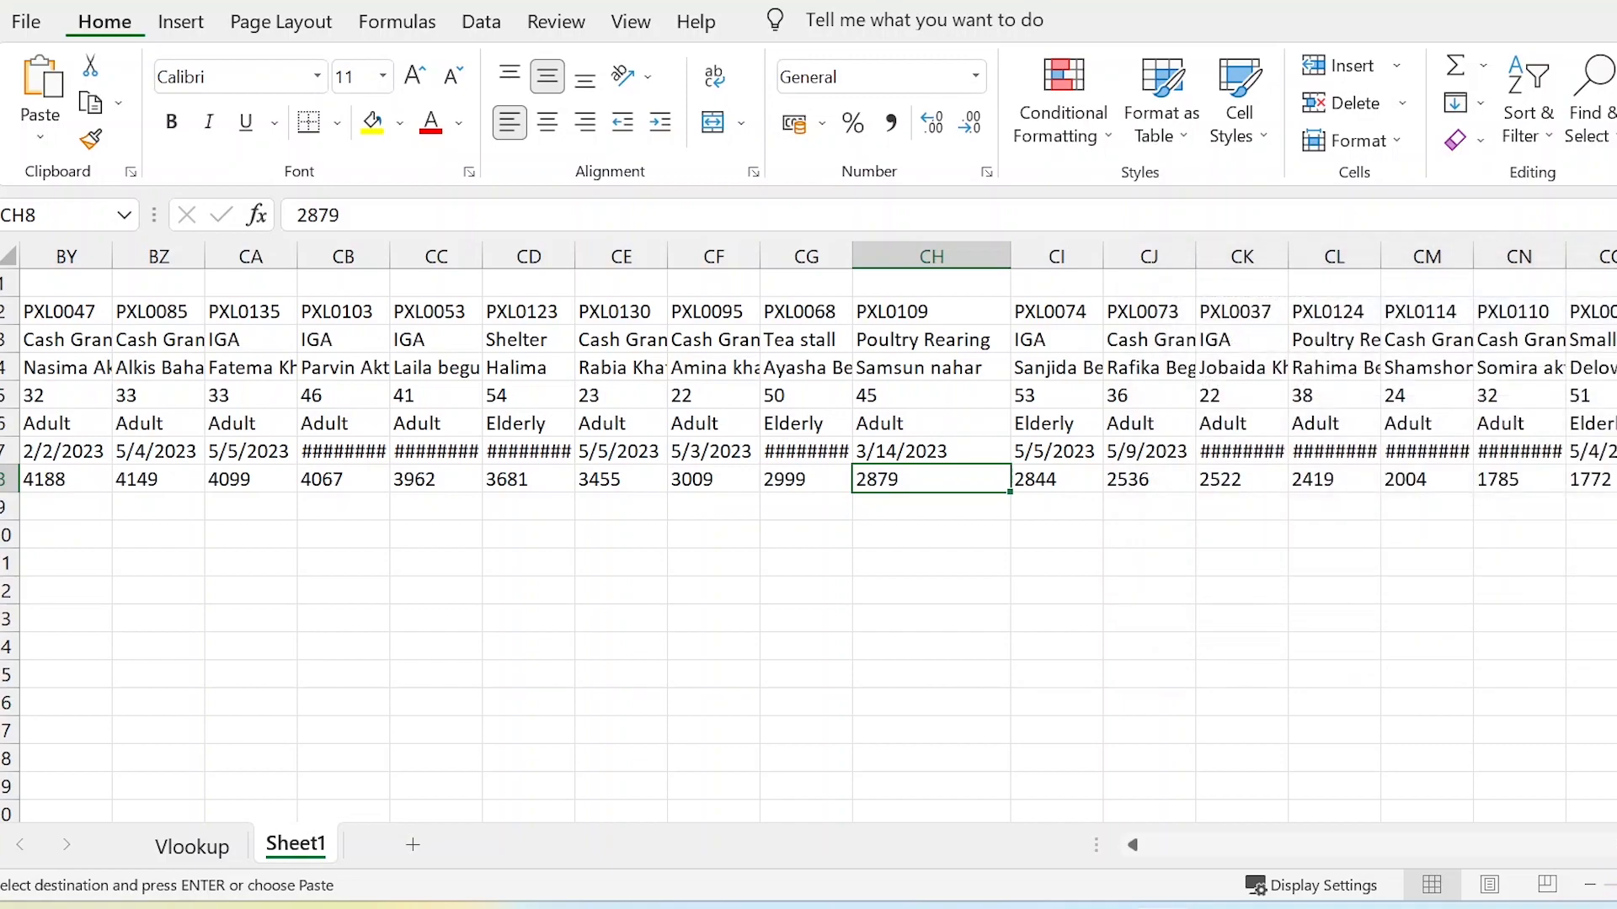
scroll(1099, 808, left, 12)
scroll(1099, 808, left, 13)
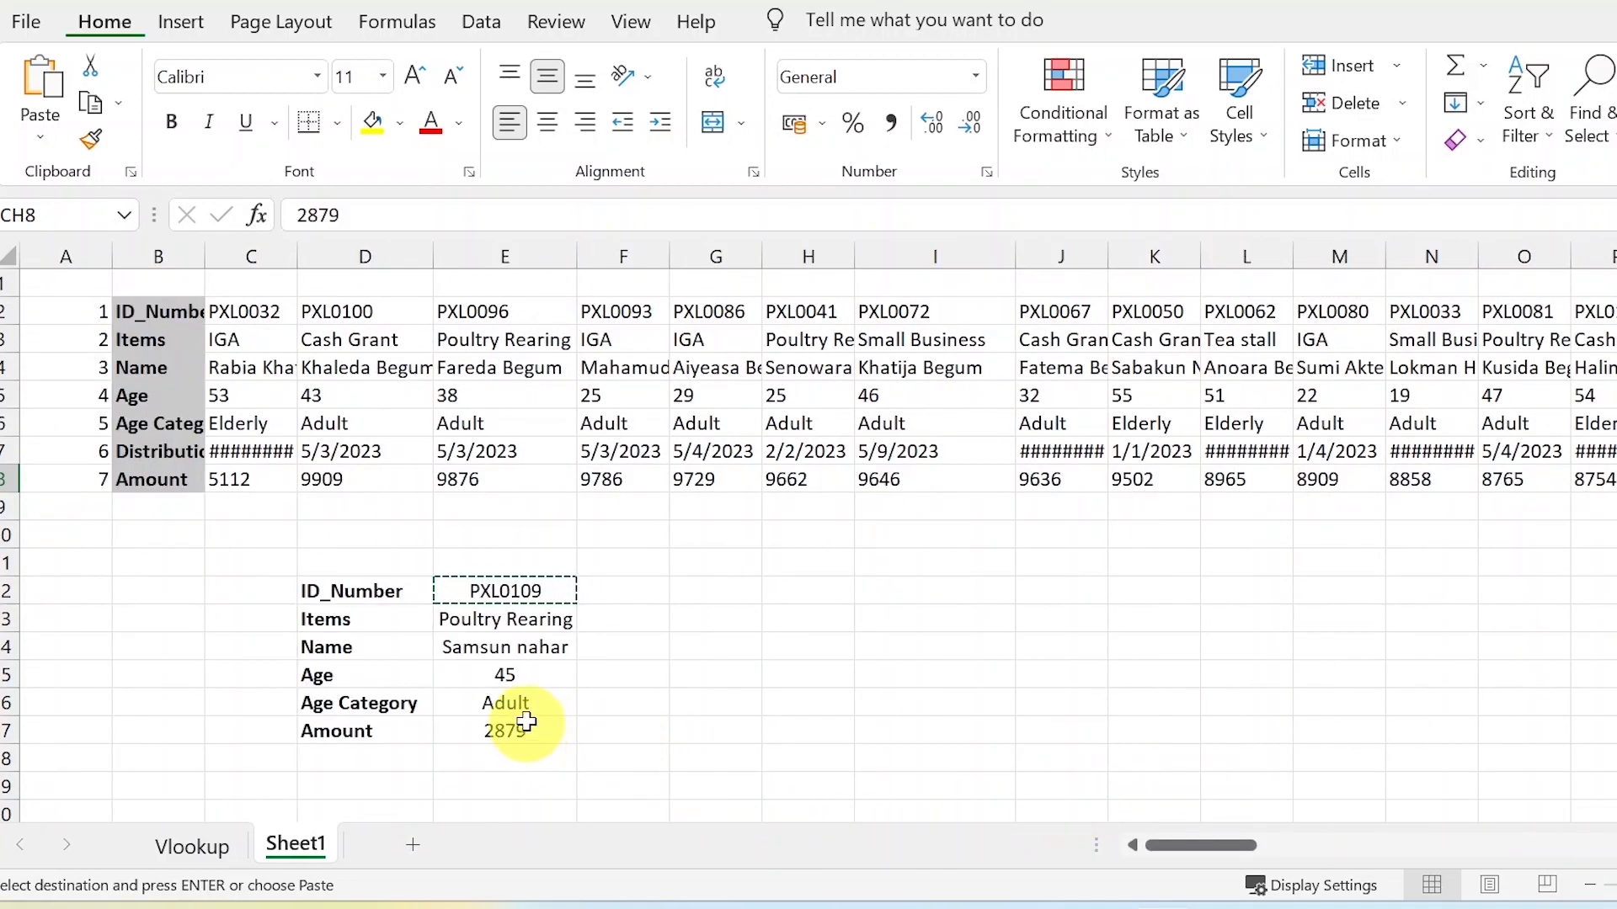
click(514, 648)
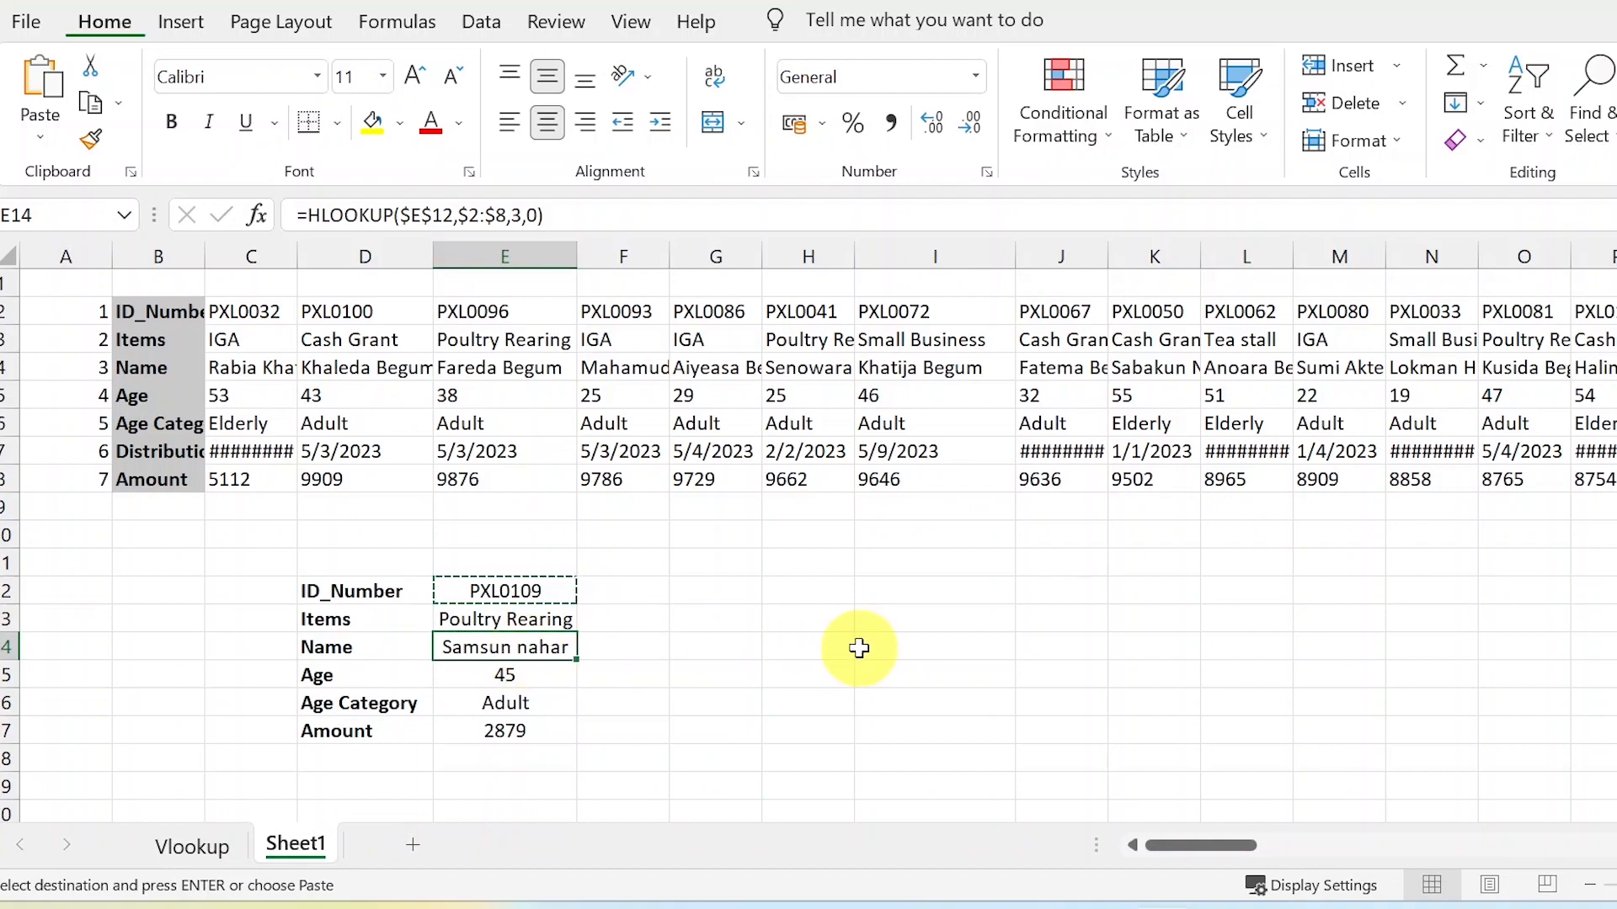